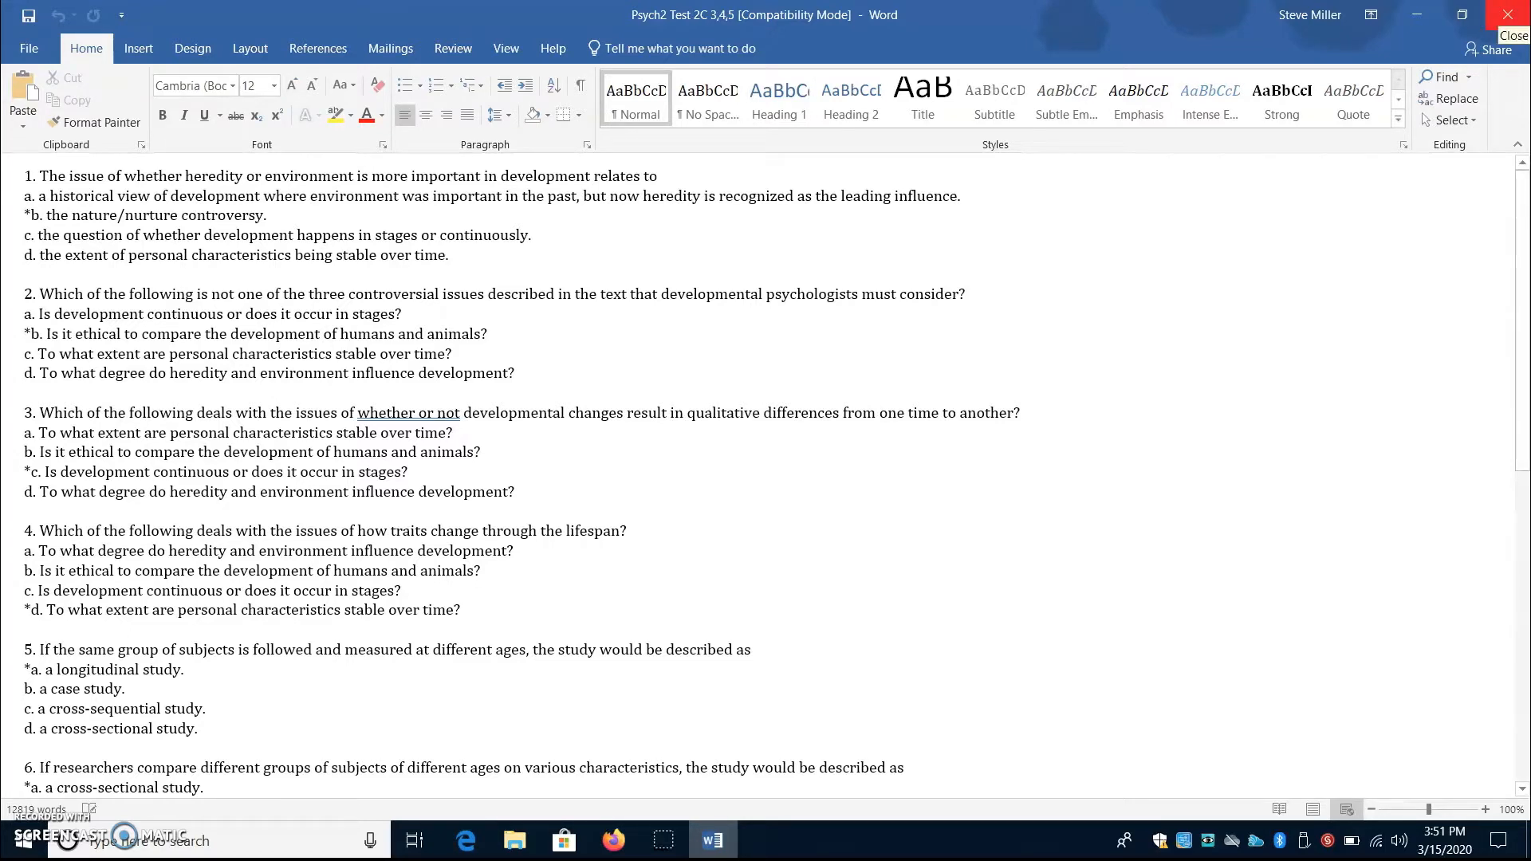
Close the Word test document, switch to Respondus 4.0 and start importing questions from a file.
left_click(1508, 16)
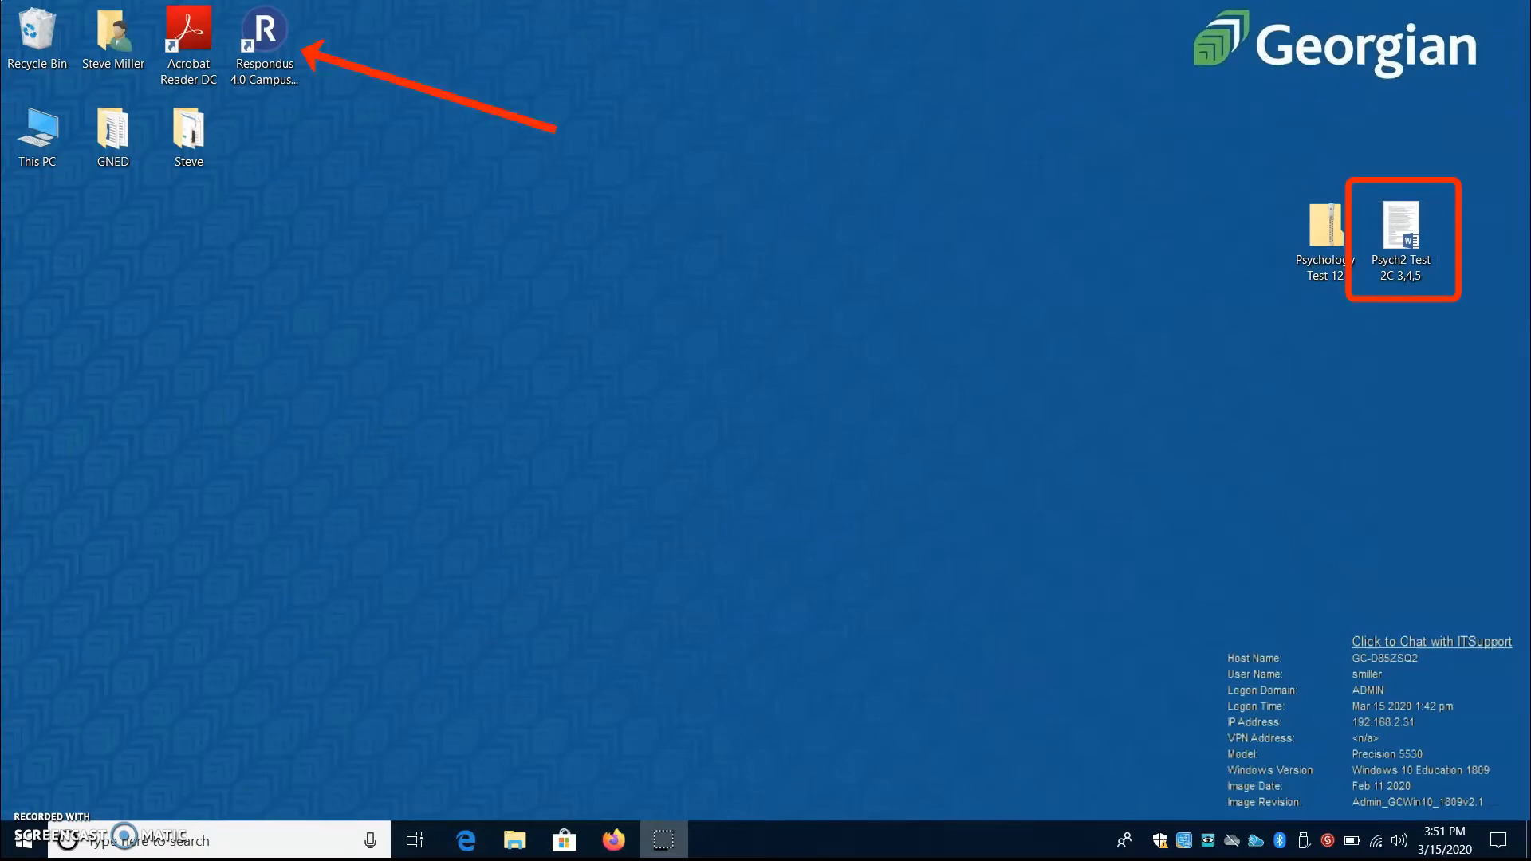
double_click(265, 45)
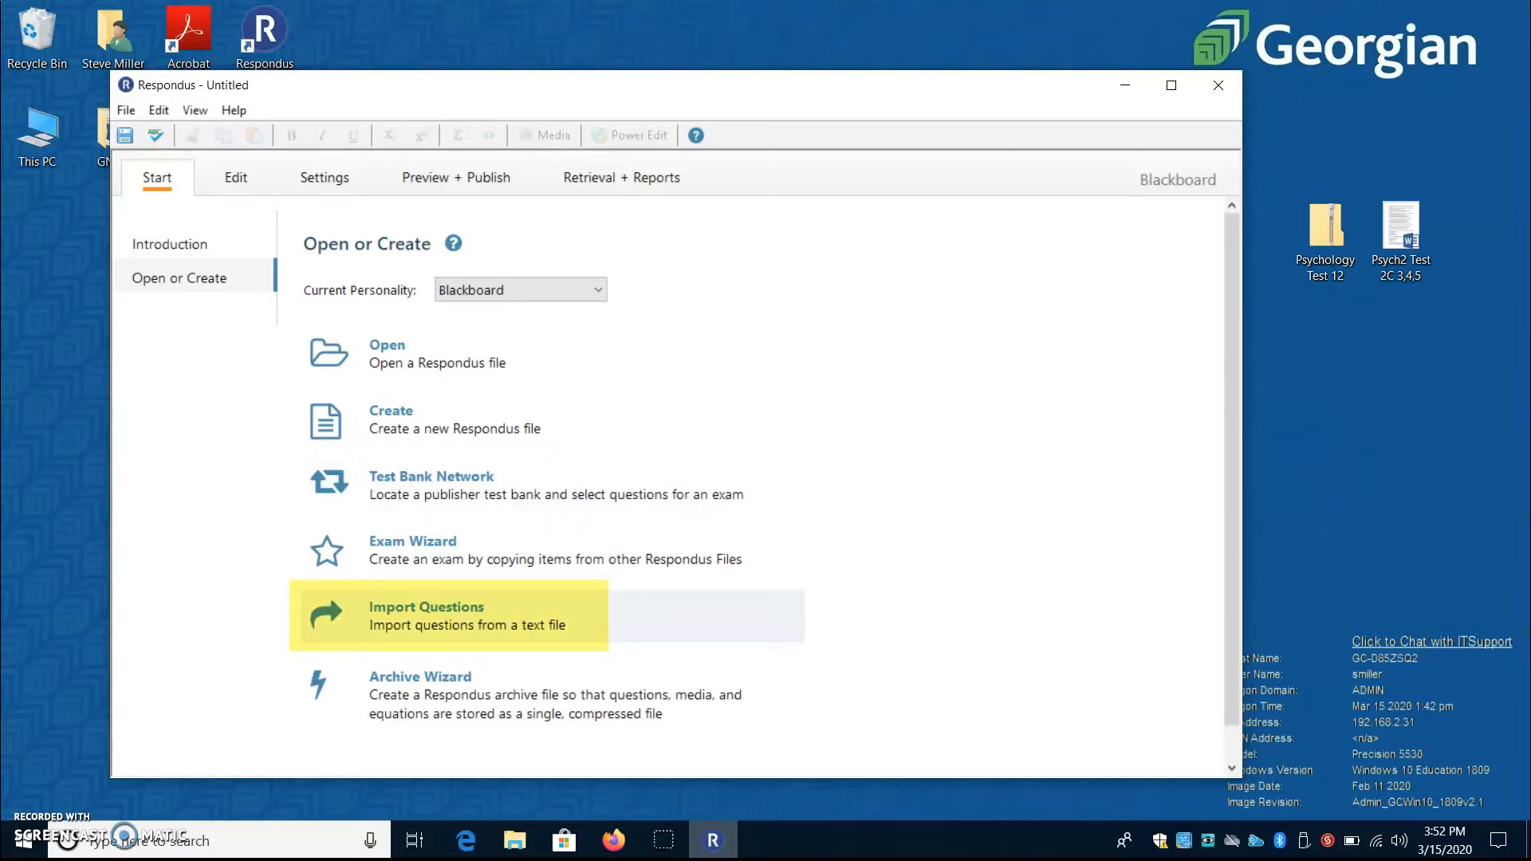
left_click(427, 616)
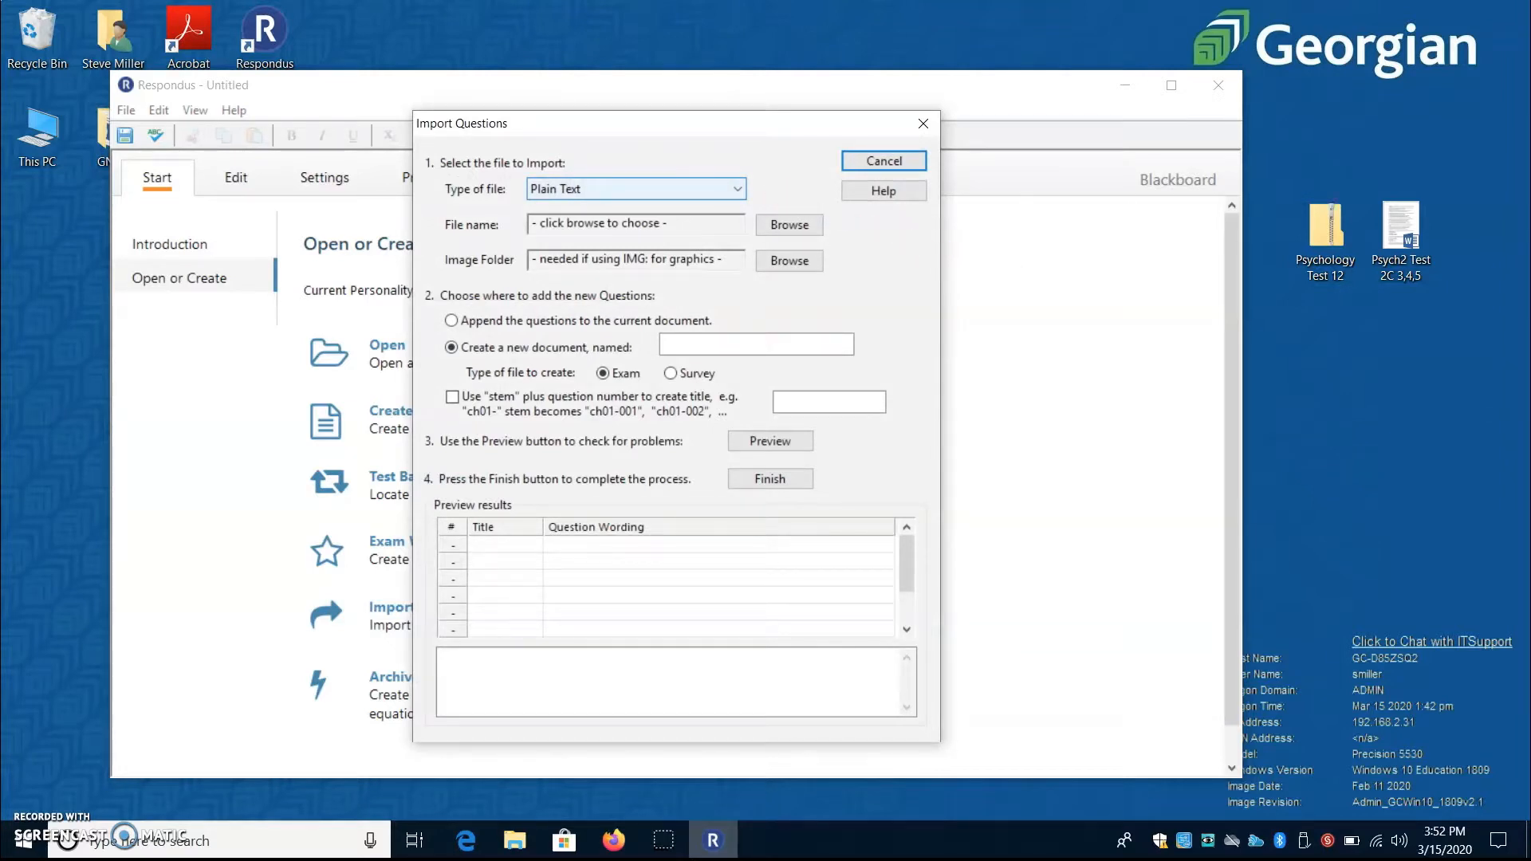
Set the import file type to Microsoft Word 2007 (DOCX) and choose Psych2 Test 2C 3,4,5 from the Desktop.
left_click(737, 189)
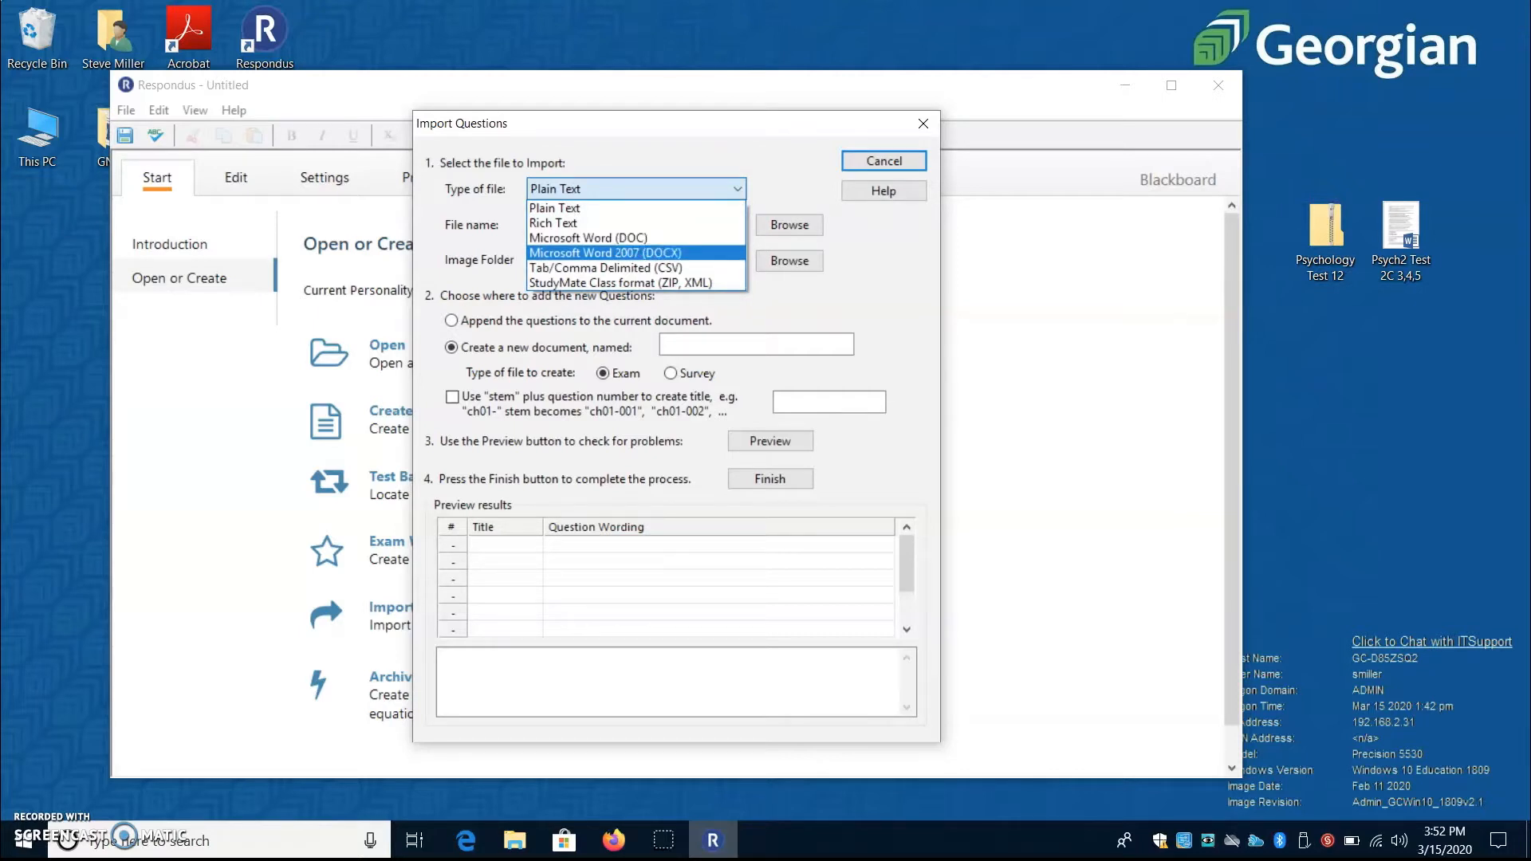
left_click(636, 253)
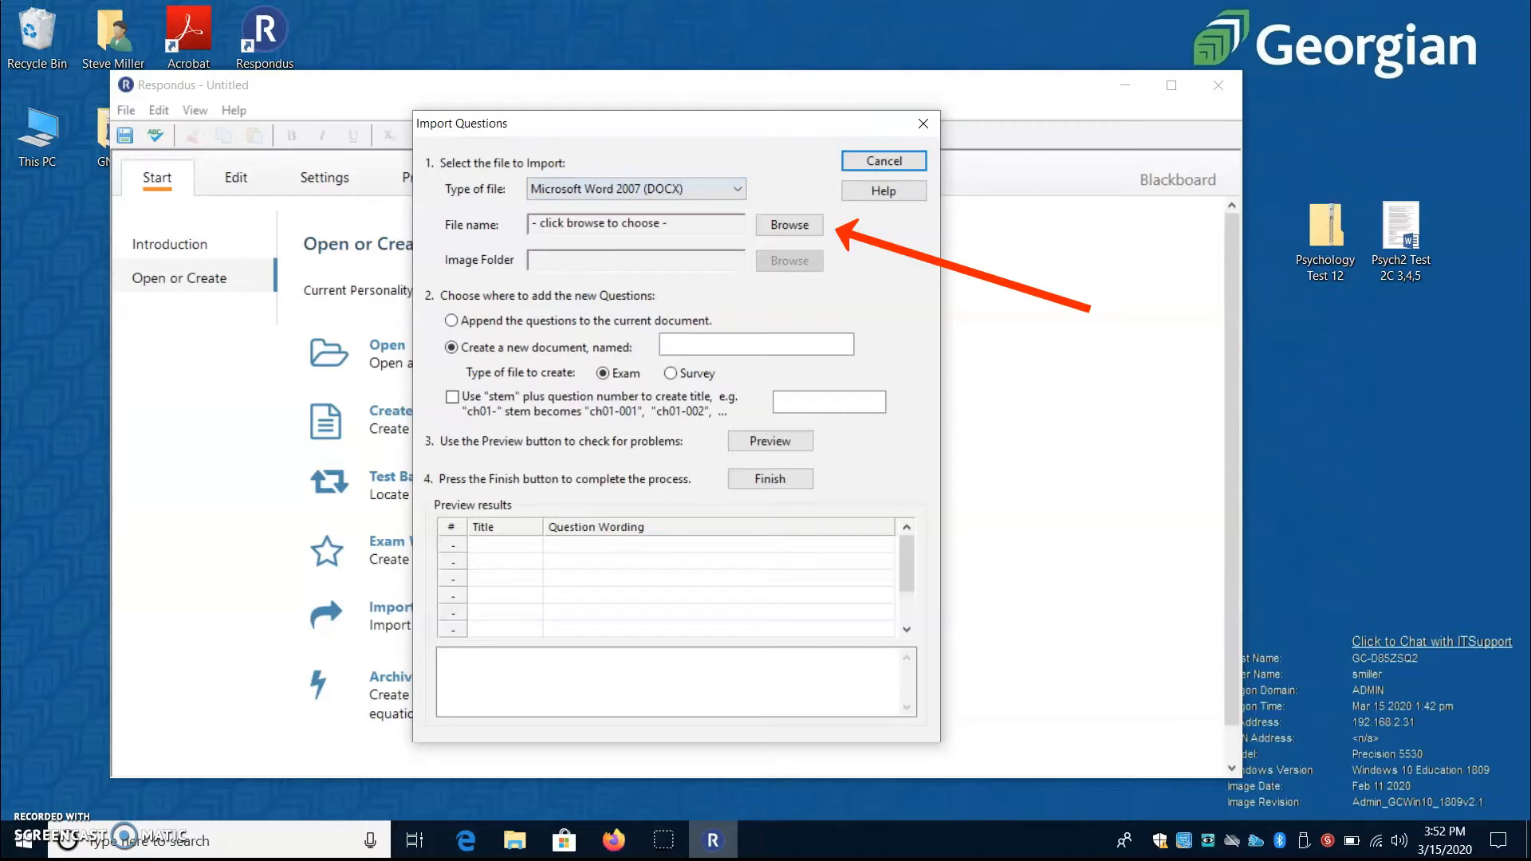
left_click(789, 225)
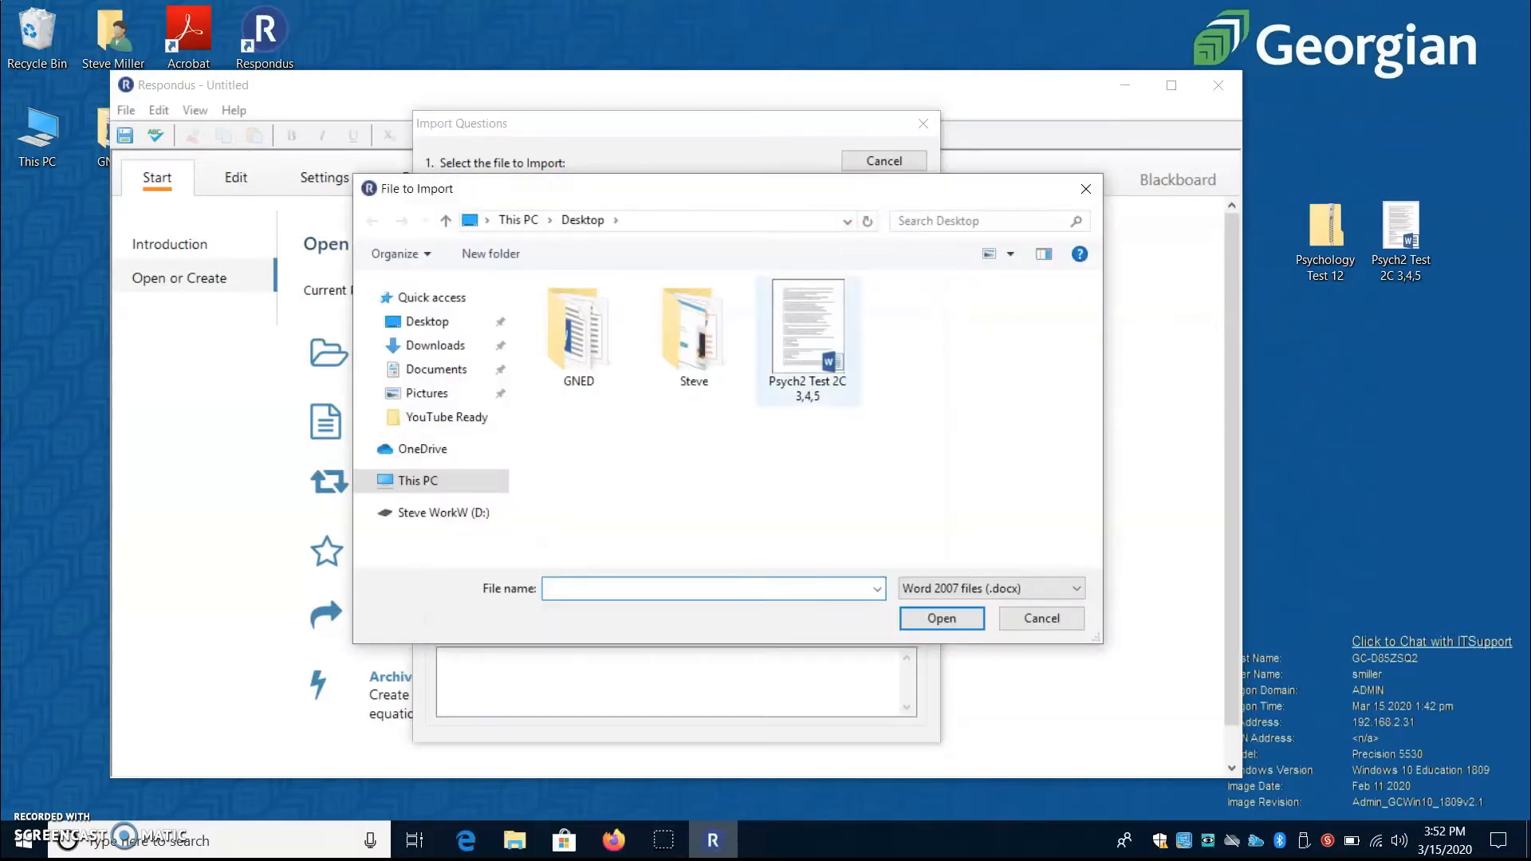
left_click(807, 351)
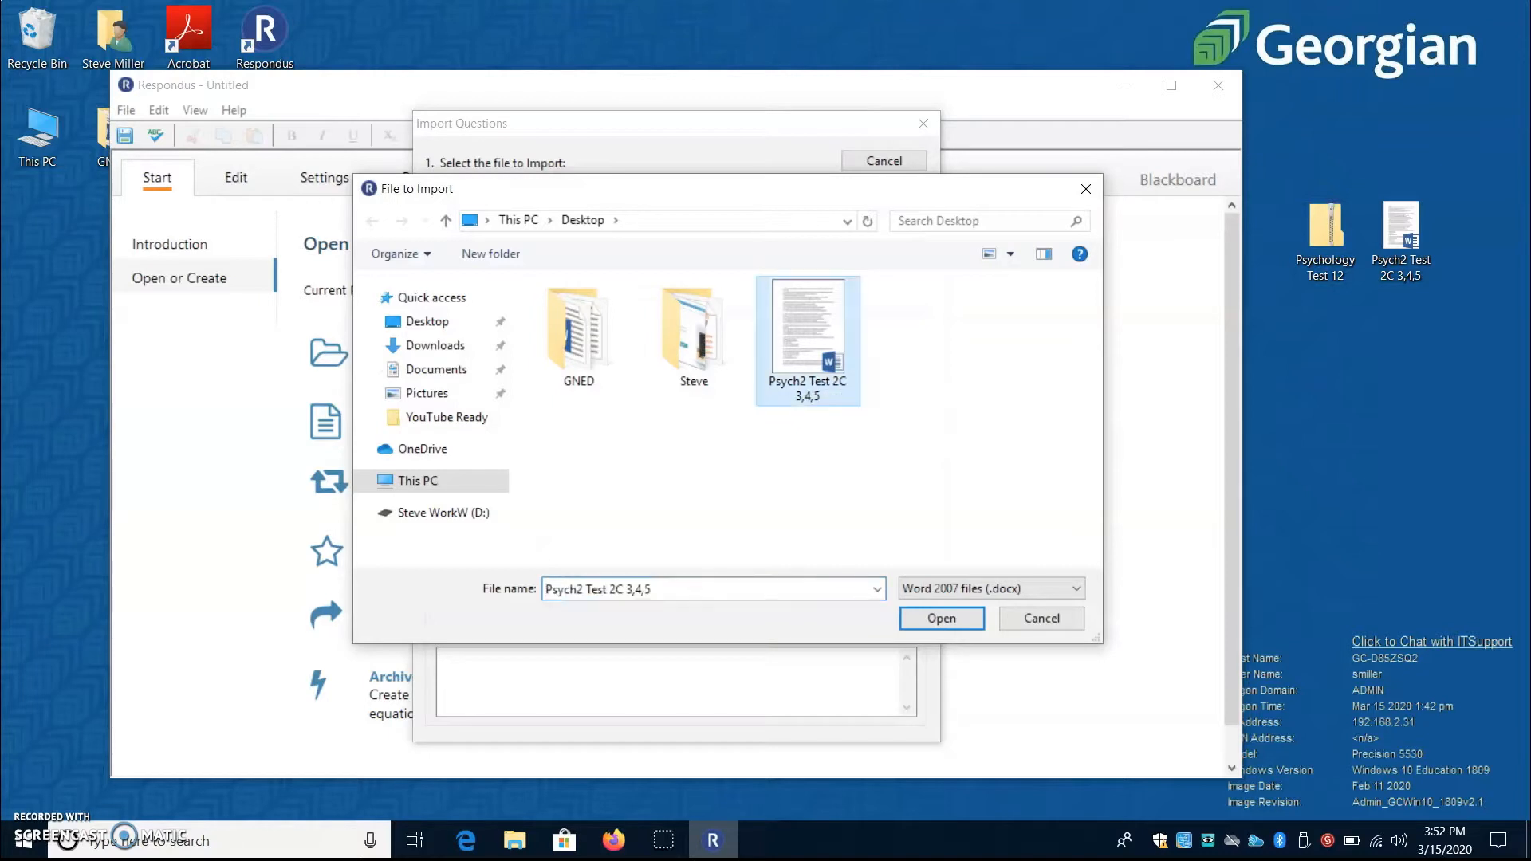
left_click(942, 619)
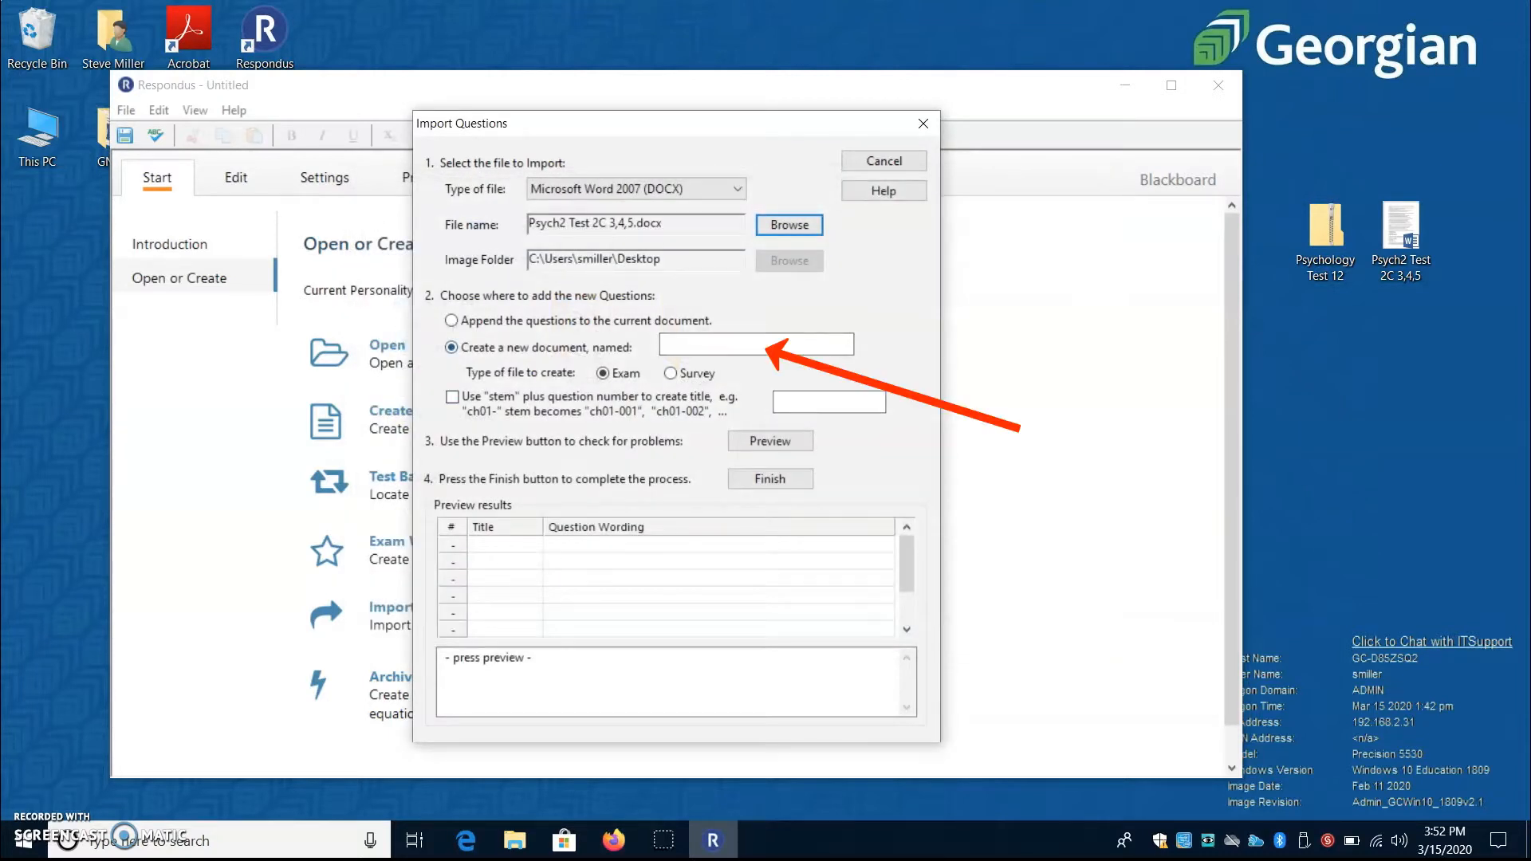
Name the new exam document Psych2 Test 2 and try to preview the import.
left_click(694, 344)
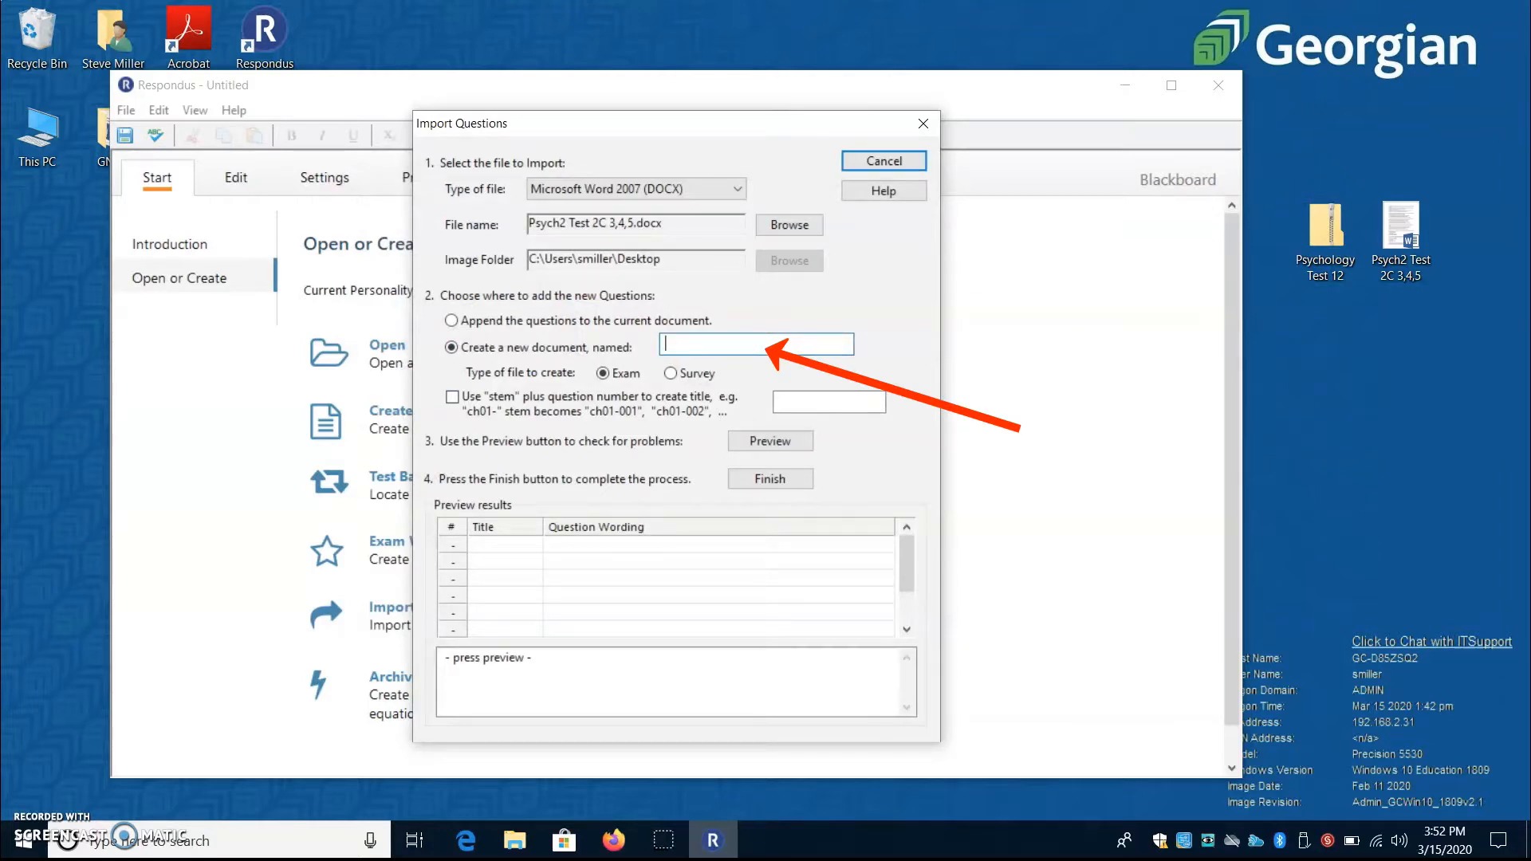
type("Psyc")
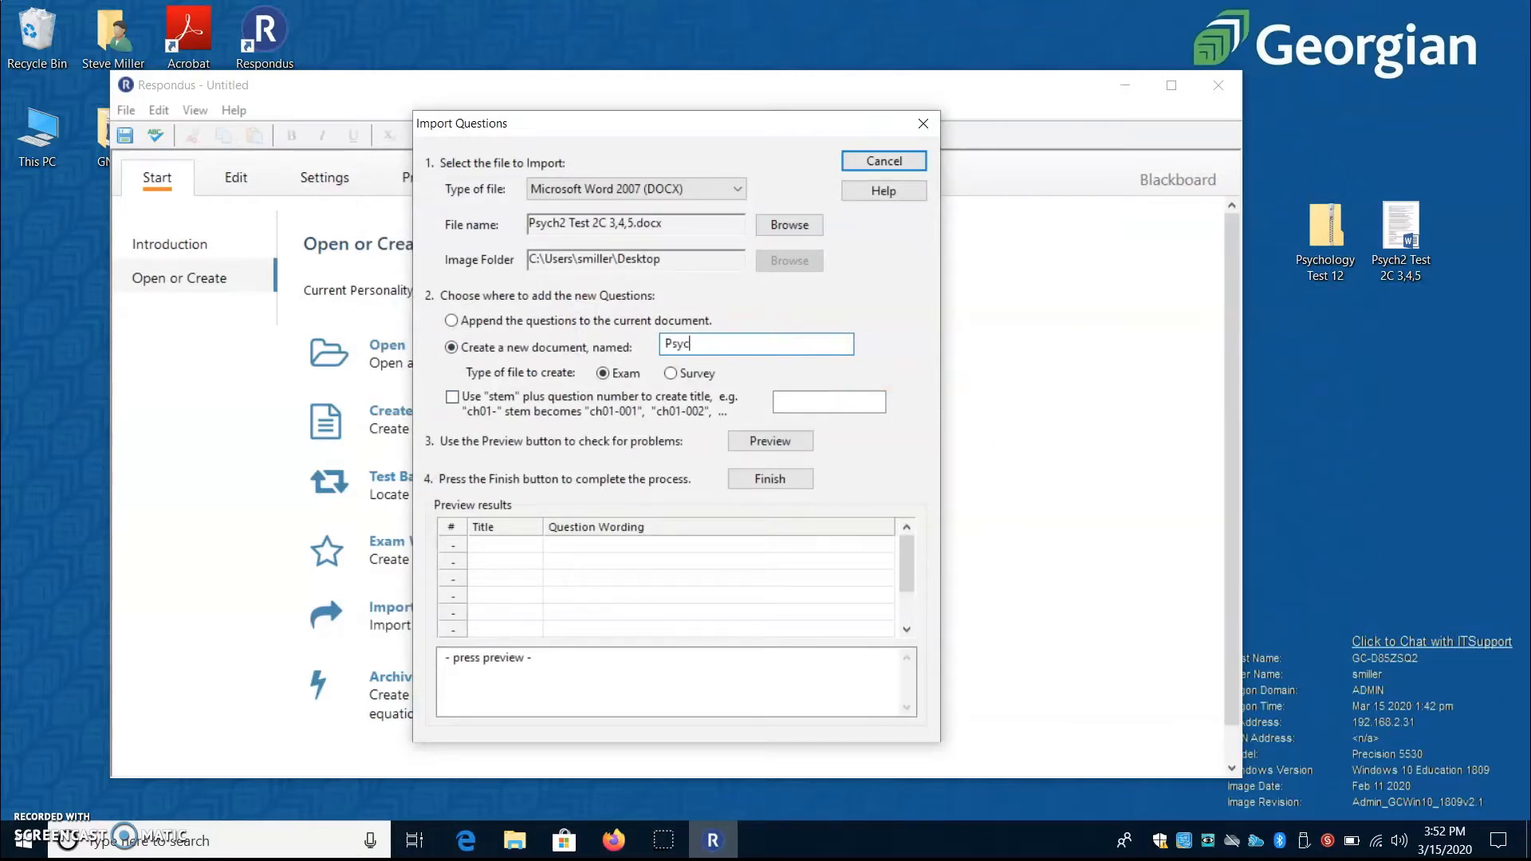
type("h2 Test 2")
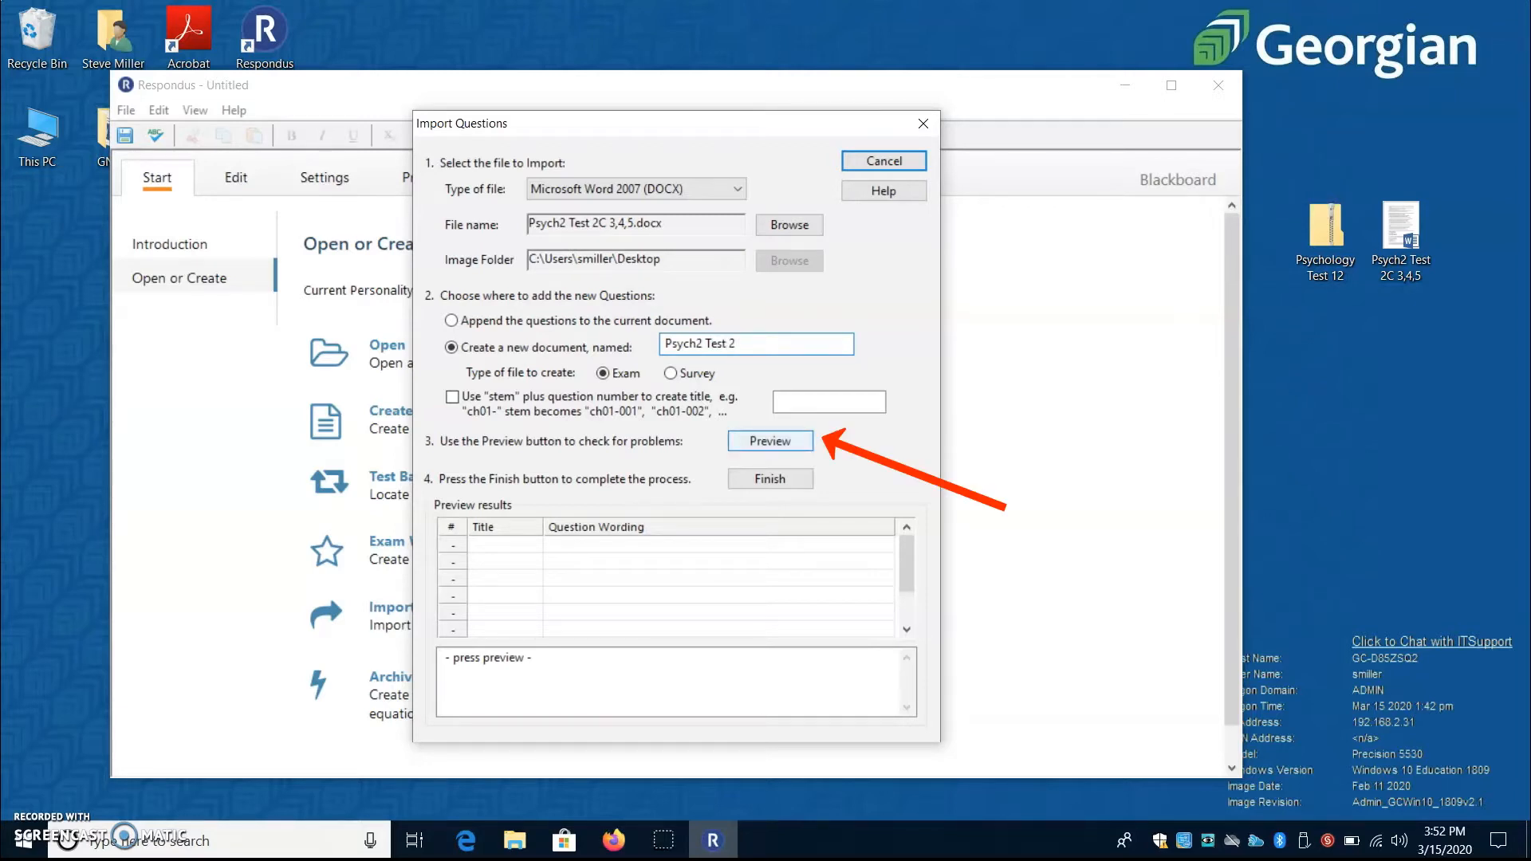
left_click(769, 441)
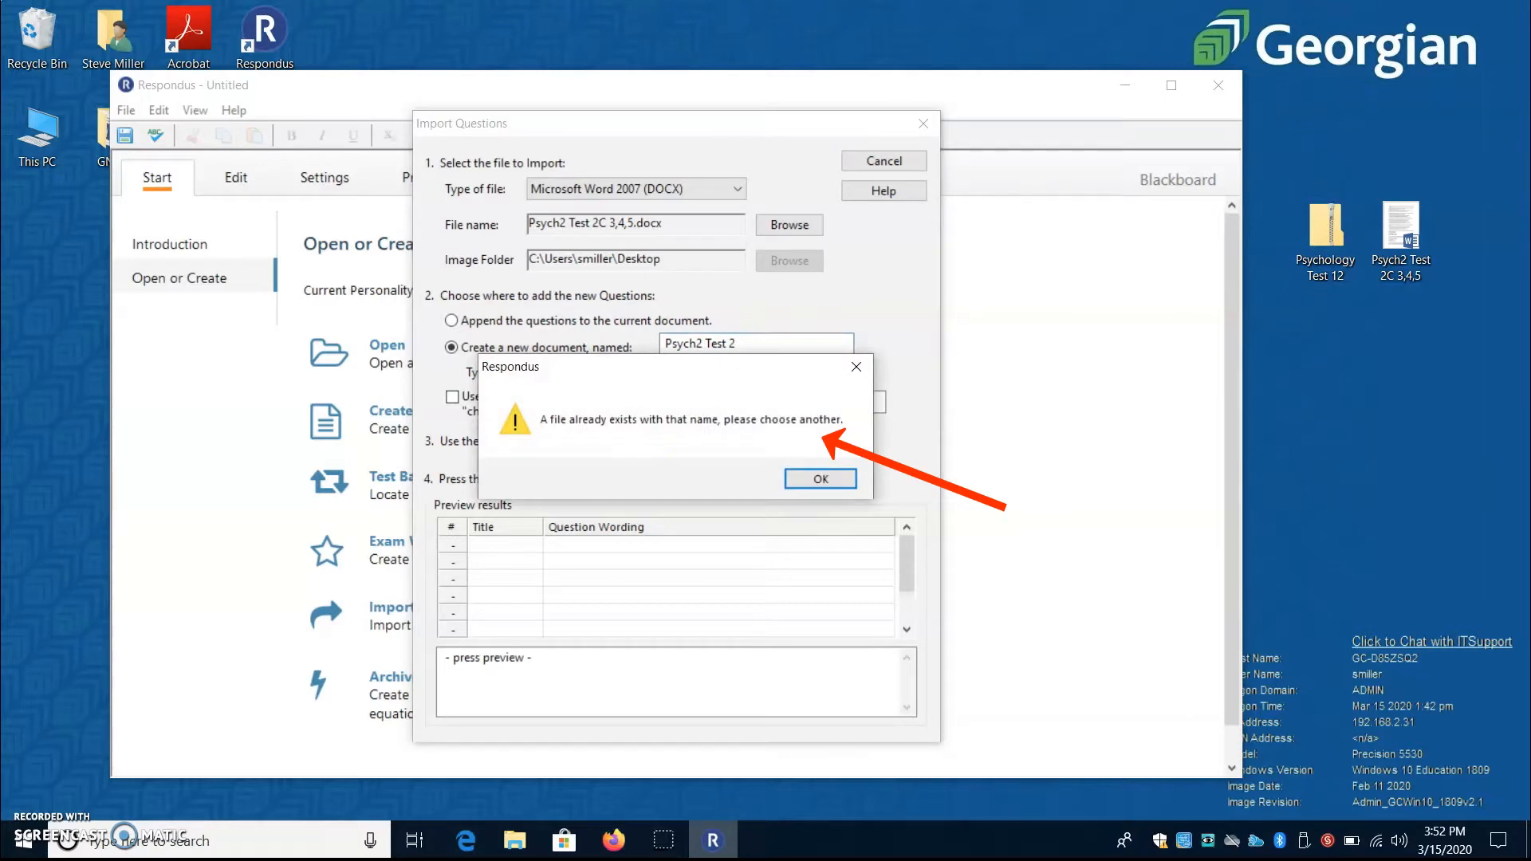
key("Return")
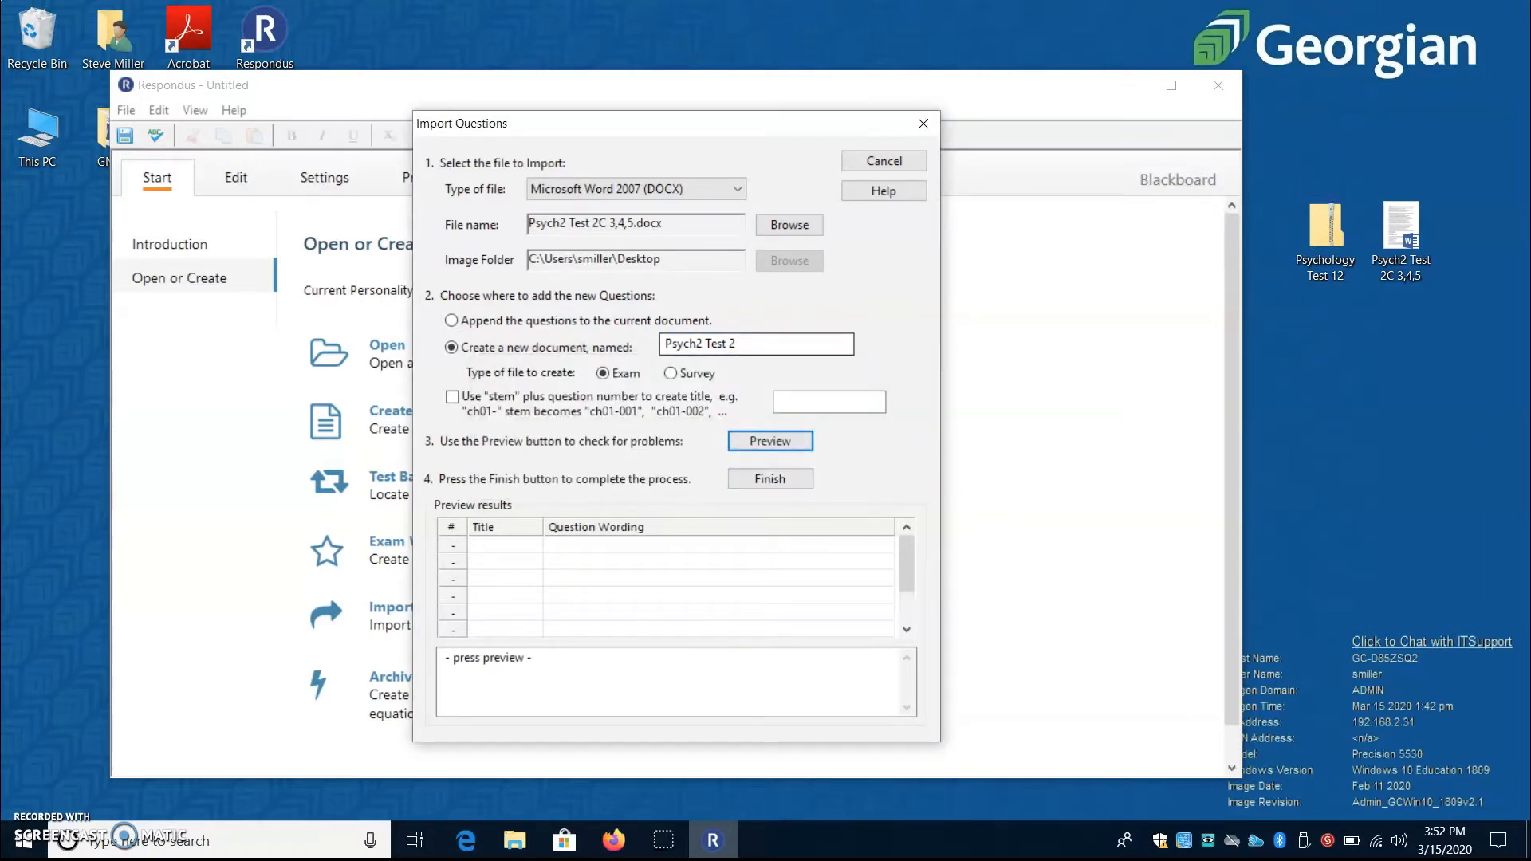
Shorten the new document's name to Psych2 T2 and preview the questions for problems.
left_click(729, 344)
key("BackSpace")
key("BackSpace")
key("BackSpace")
key("BackSpace")
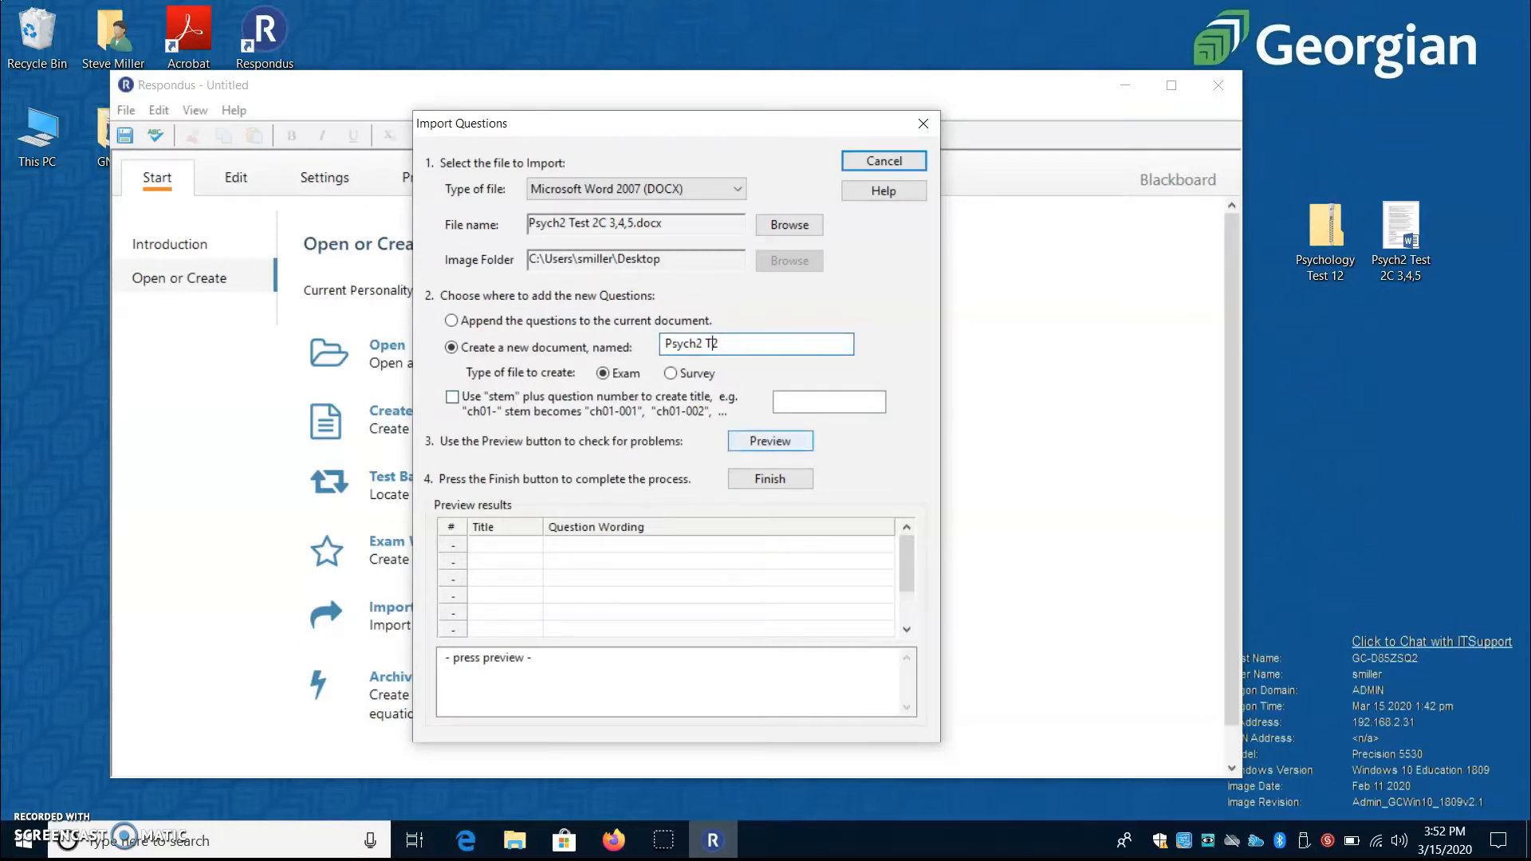
left_click(769, 441)
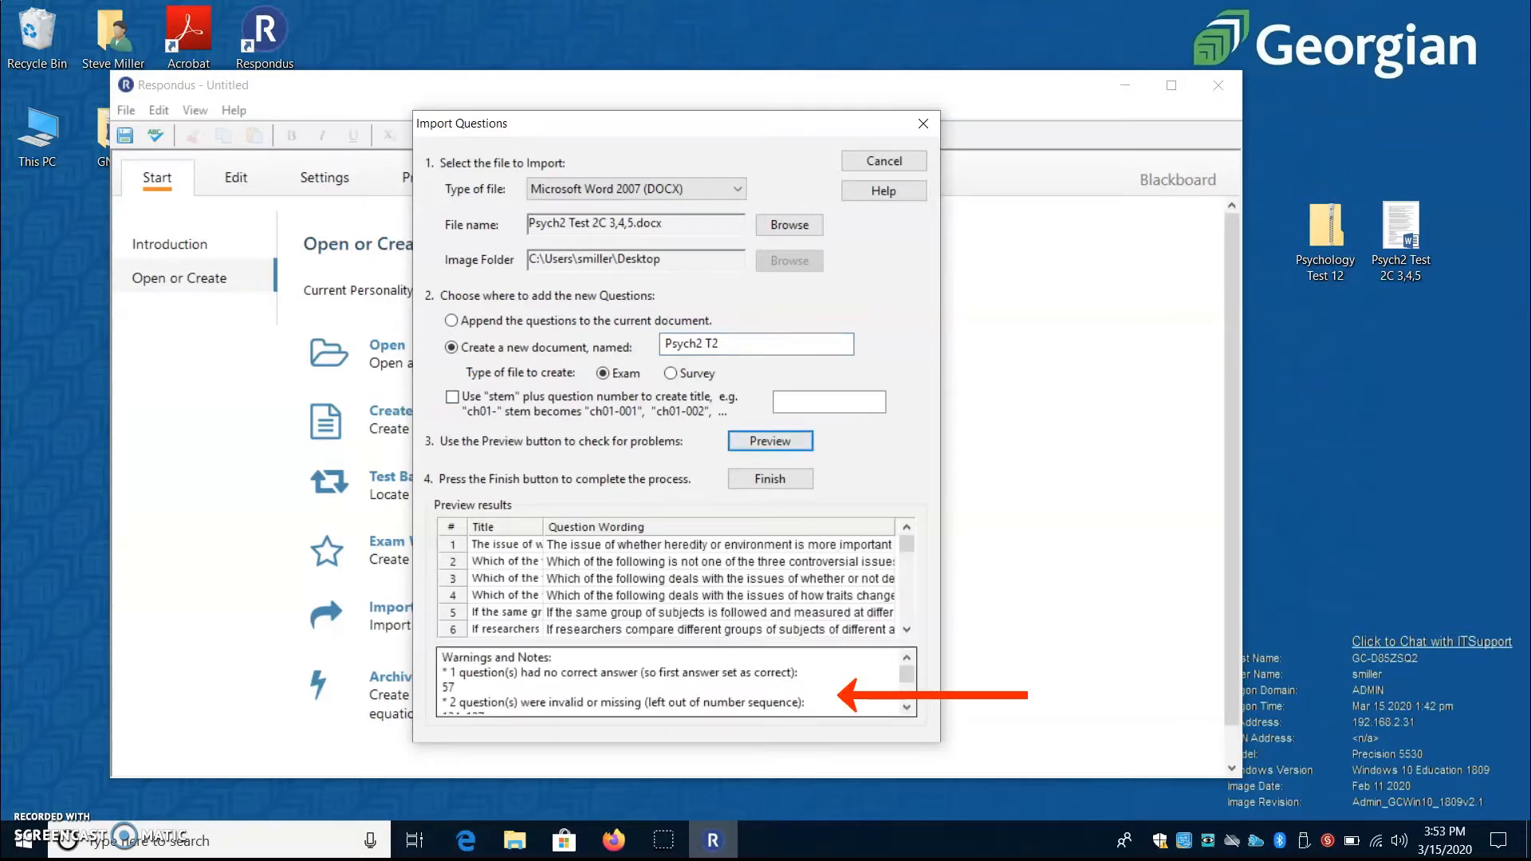
Review the warnings and notes of the import preview and finish importing the questions.
scroll(677, 682, "down", 1)
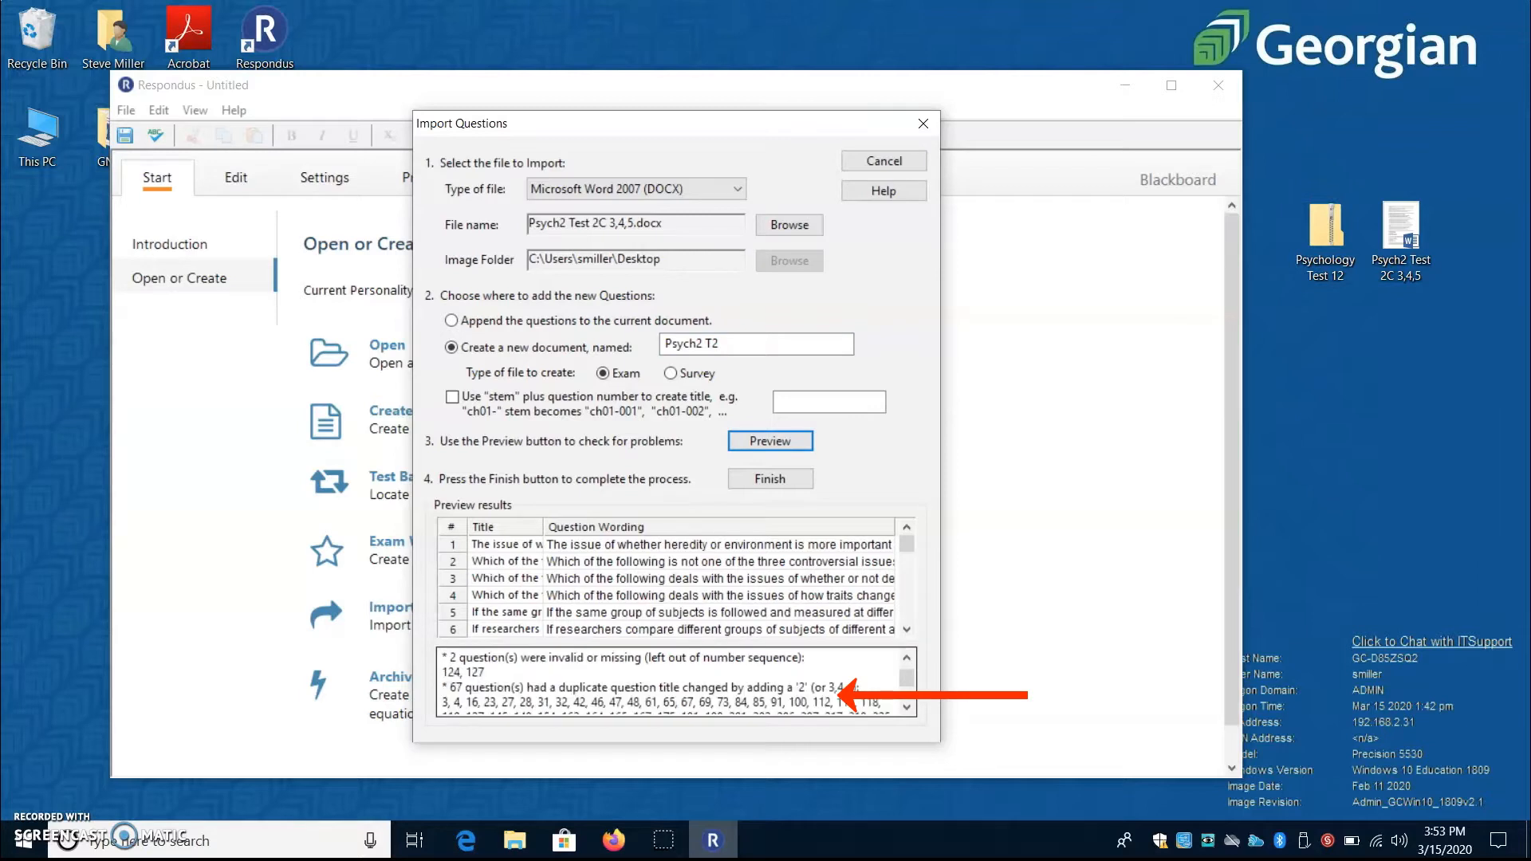
scroll(676, 682, "down", 1)
scroll(676, 682, "up", 2)
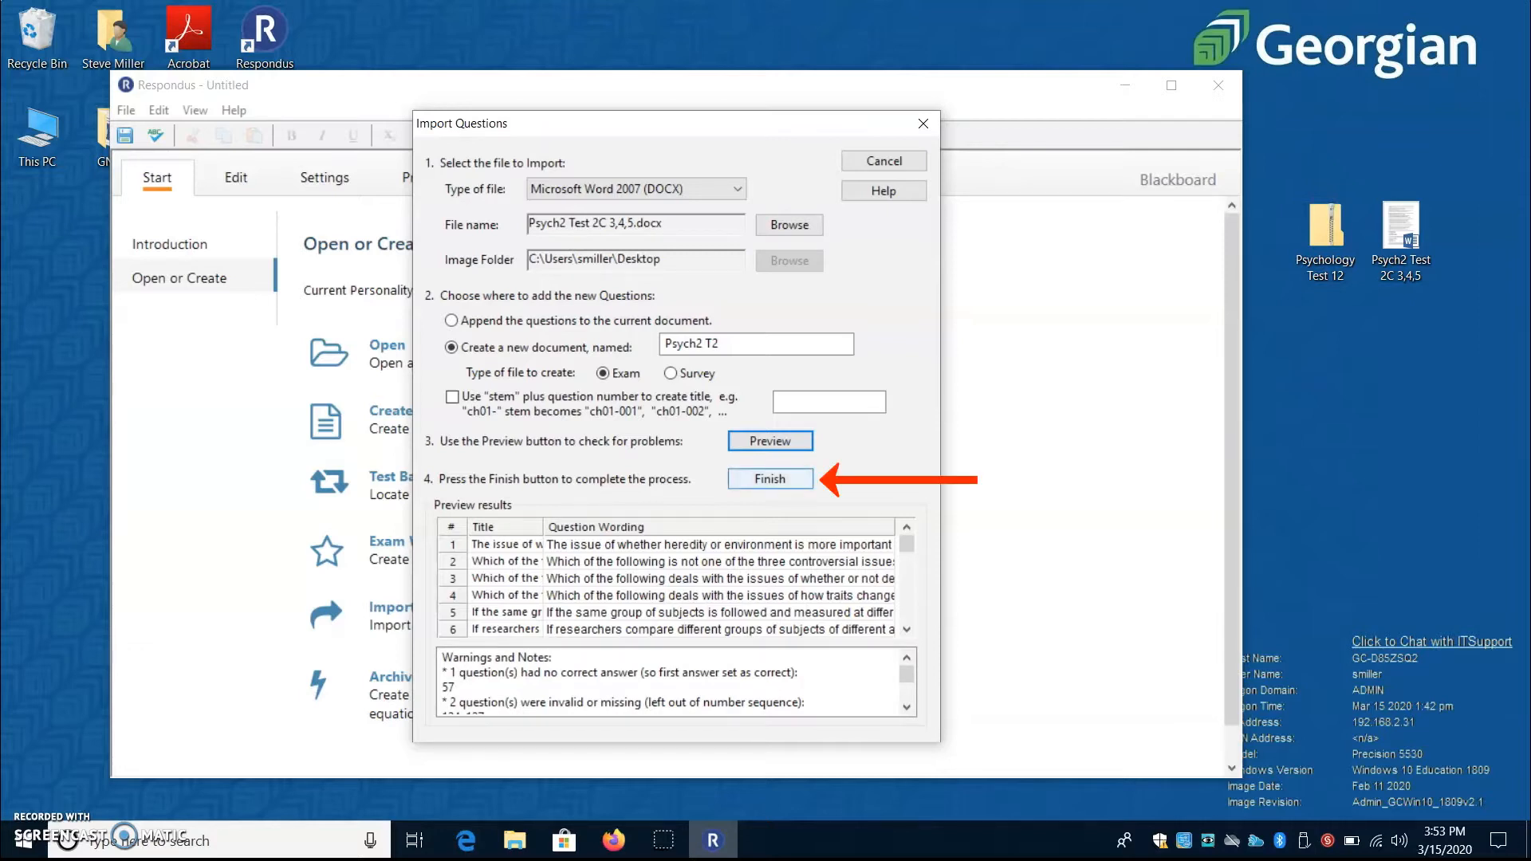
left_click(770, 478)
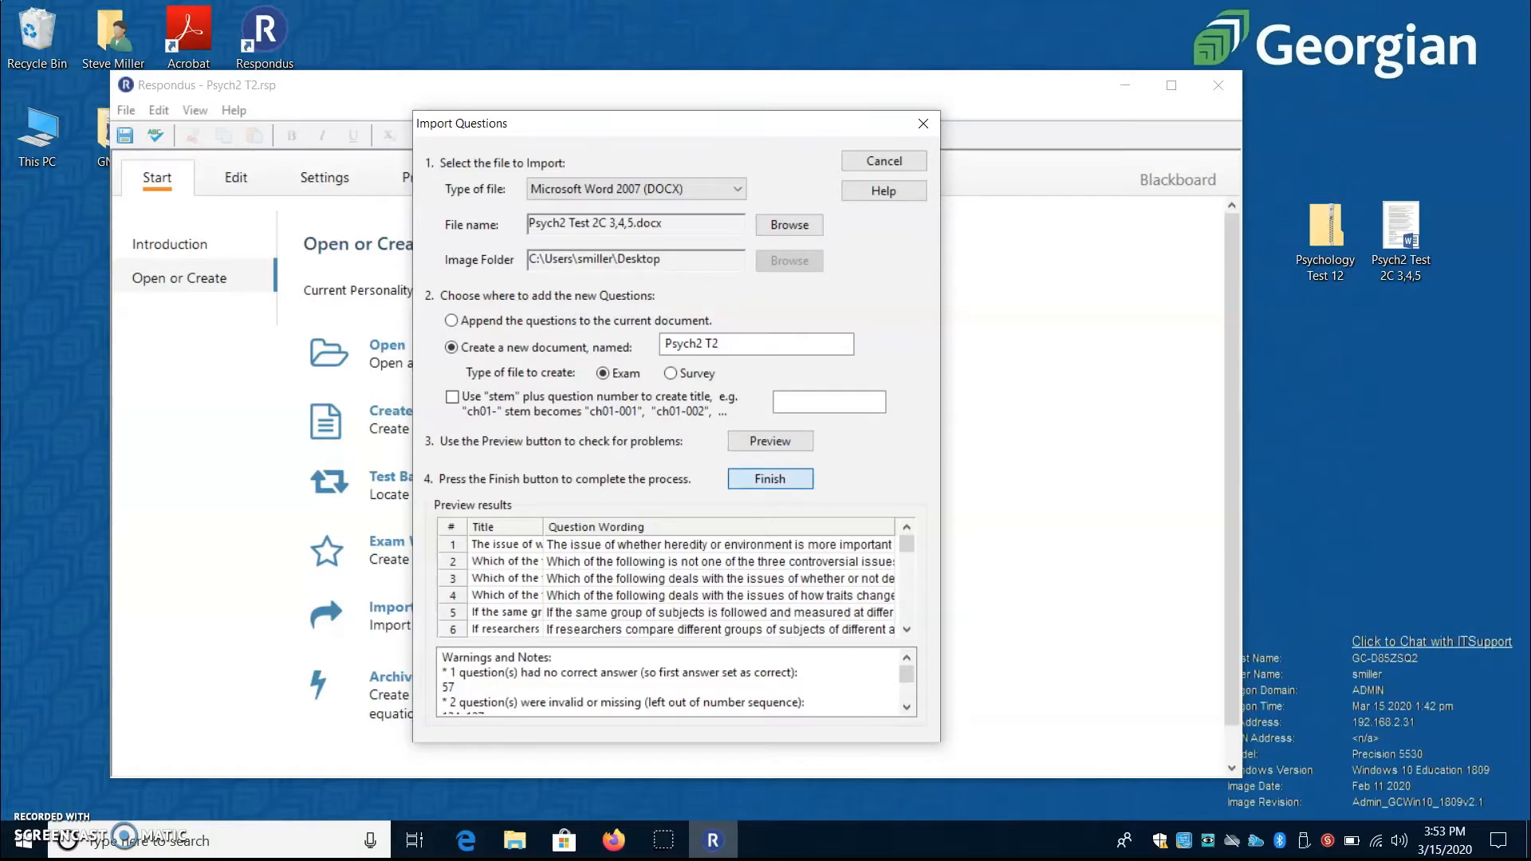
left_click(697, 478)
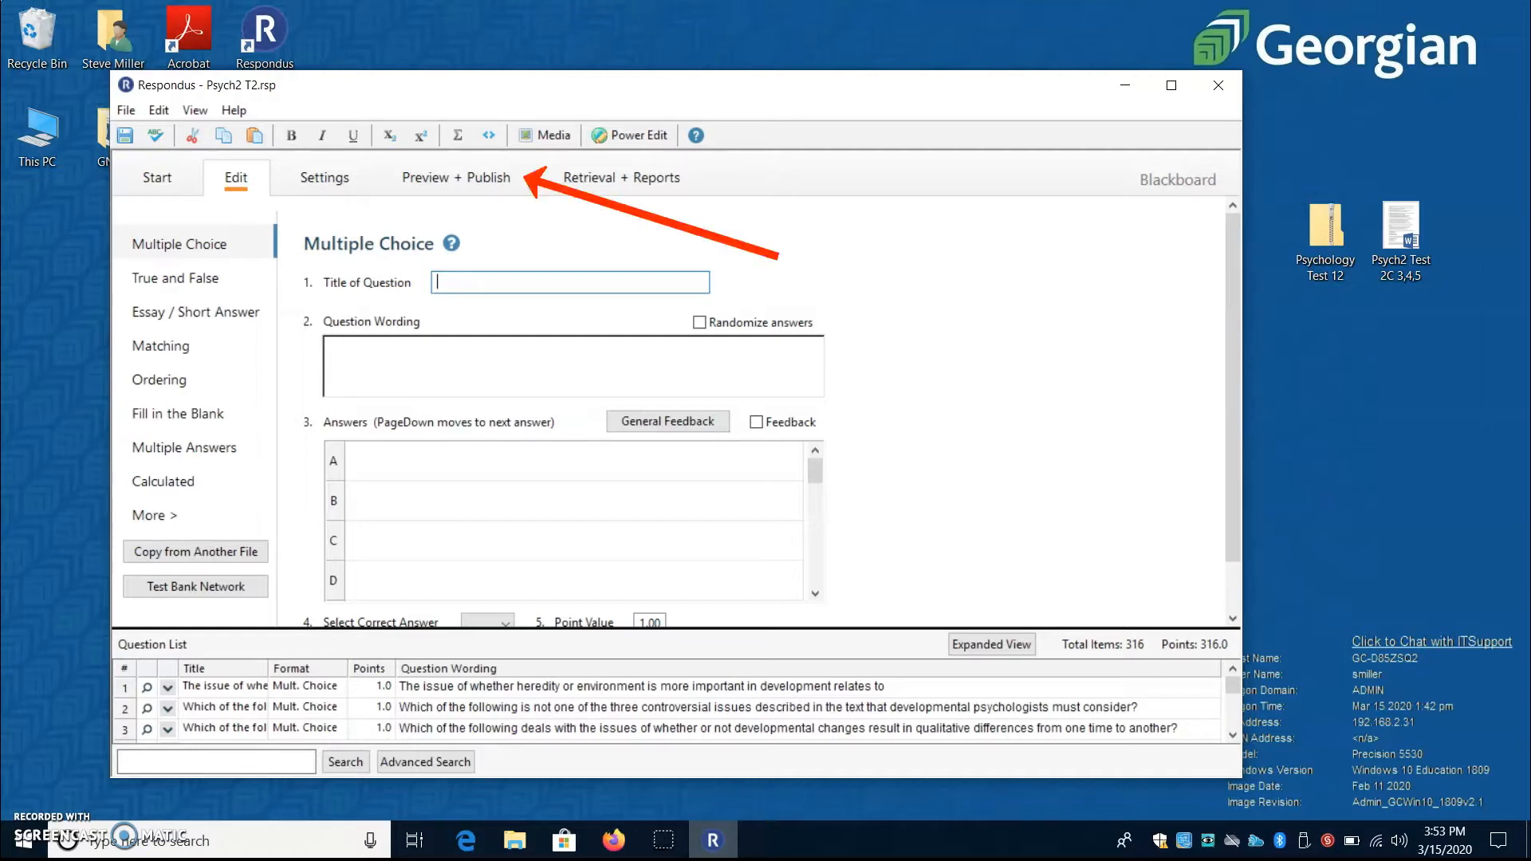
Start the Publish Wizard for the imported exam and choose to save the pool to a local file for manual uploading.
left_click(457, 177)
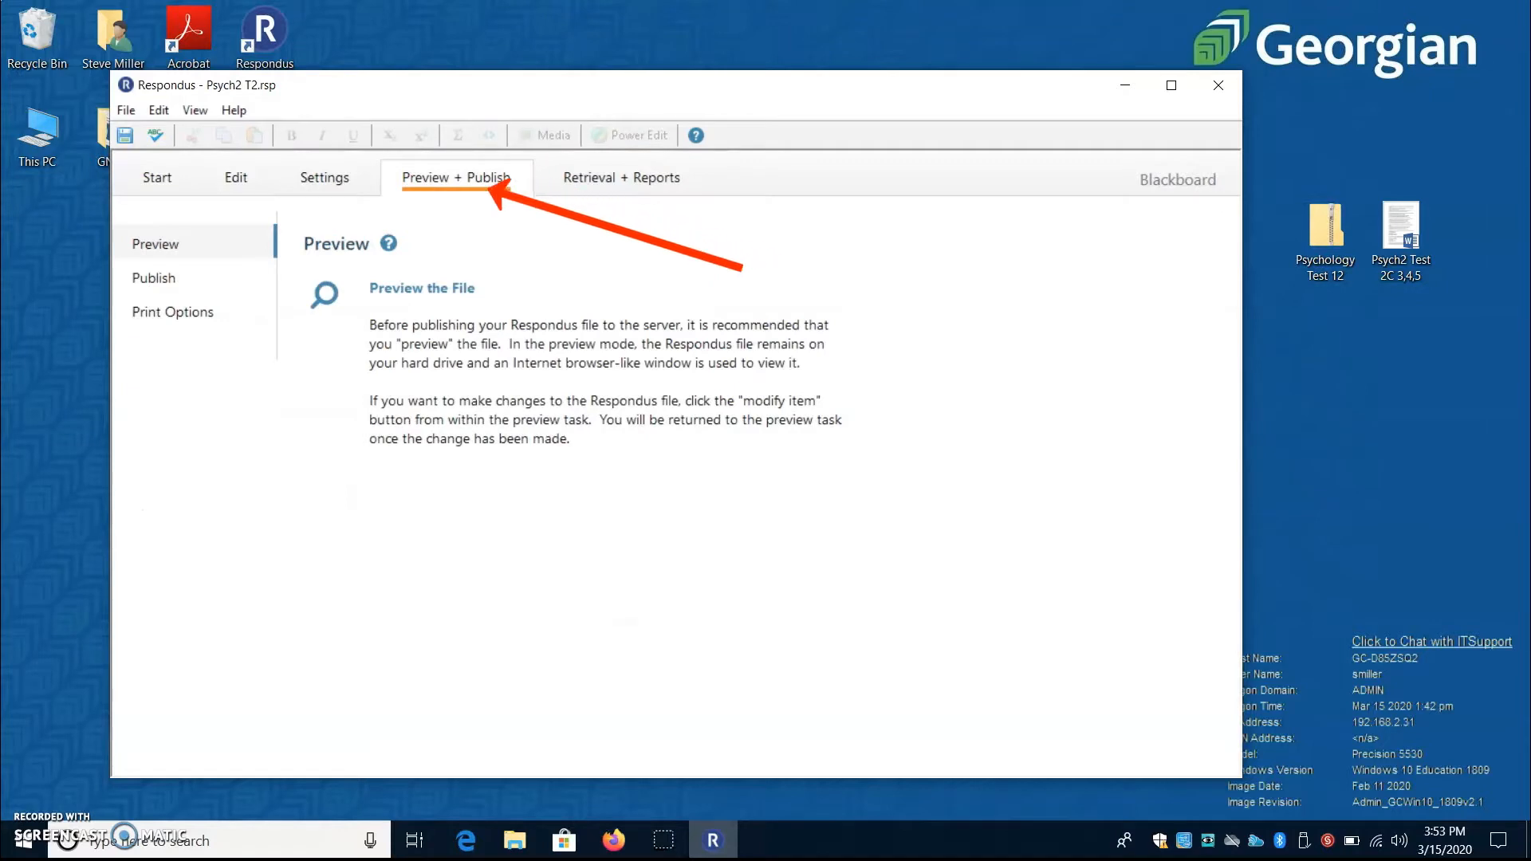
left_click(154, 278)
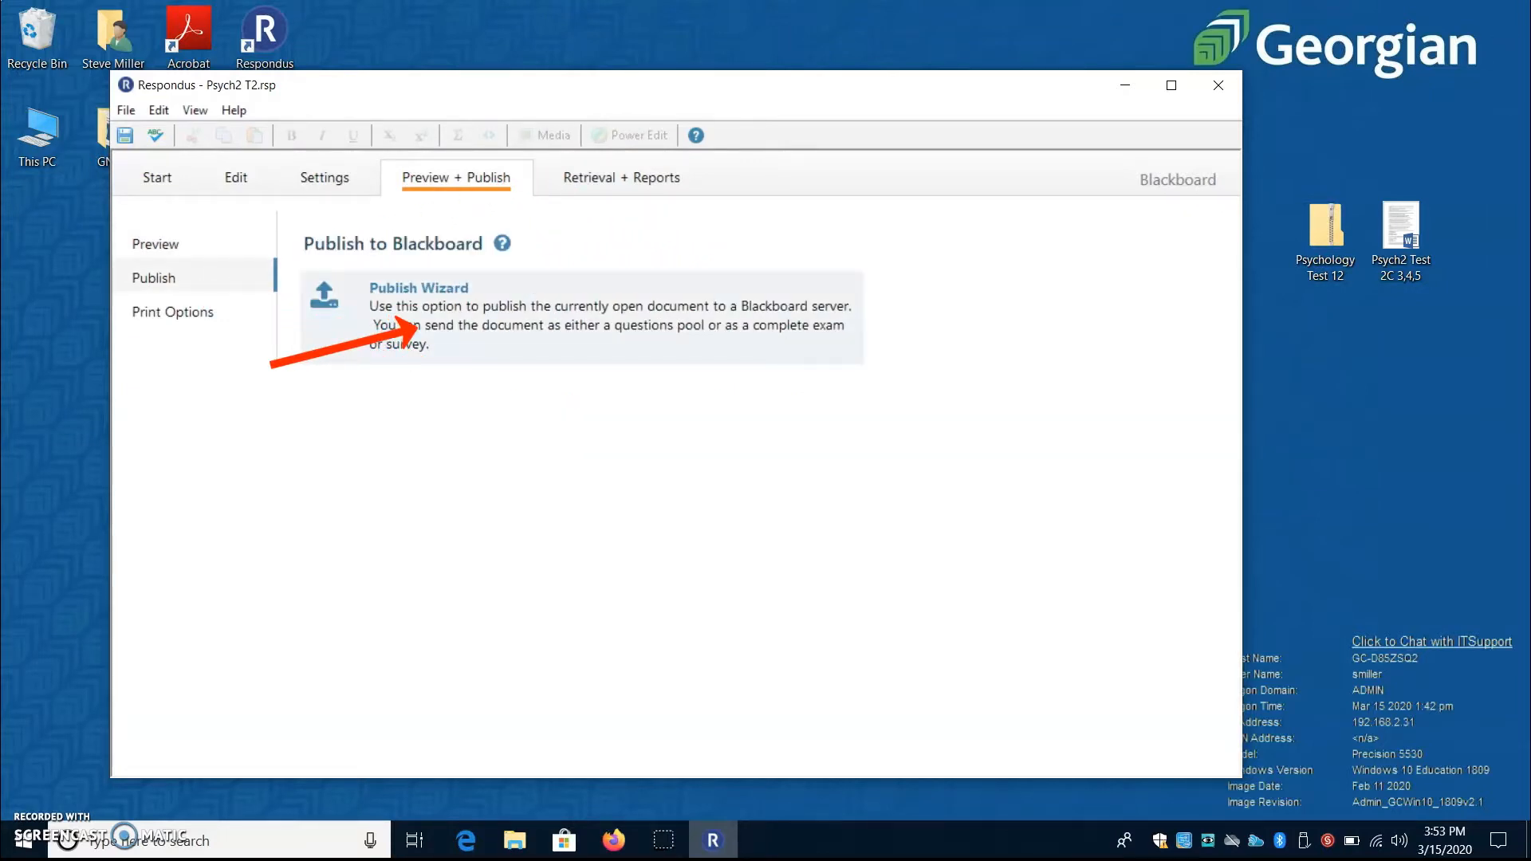
left_click(418, 328)
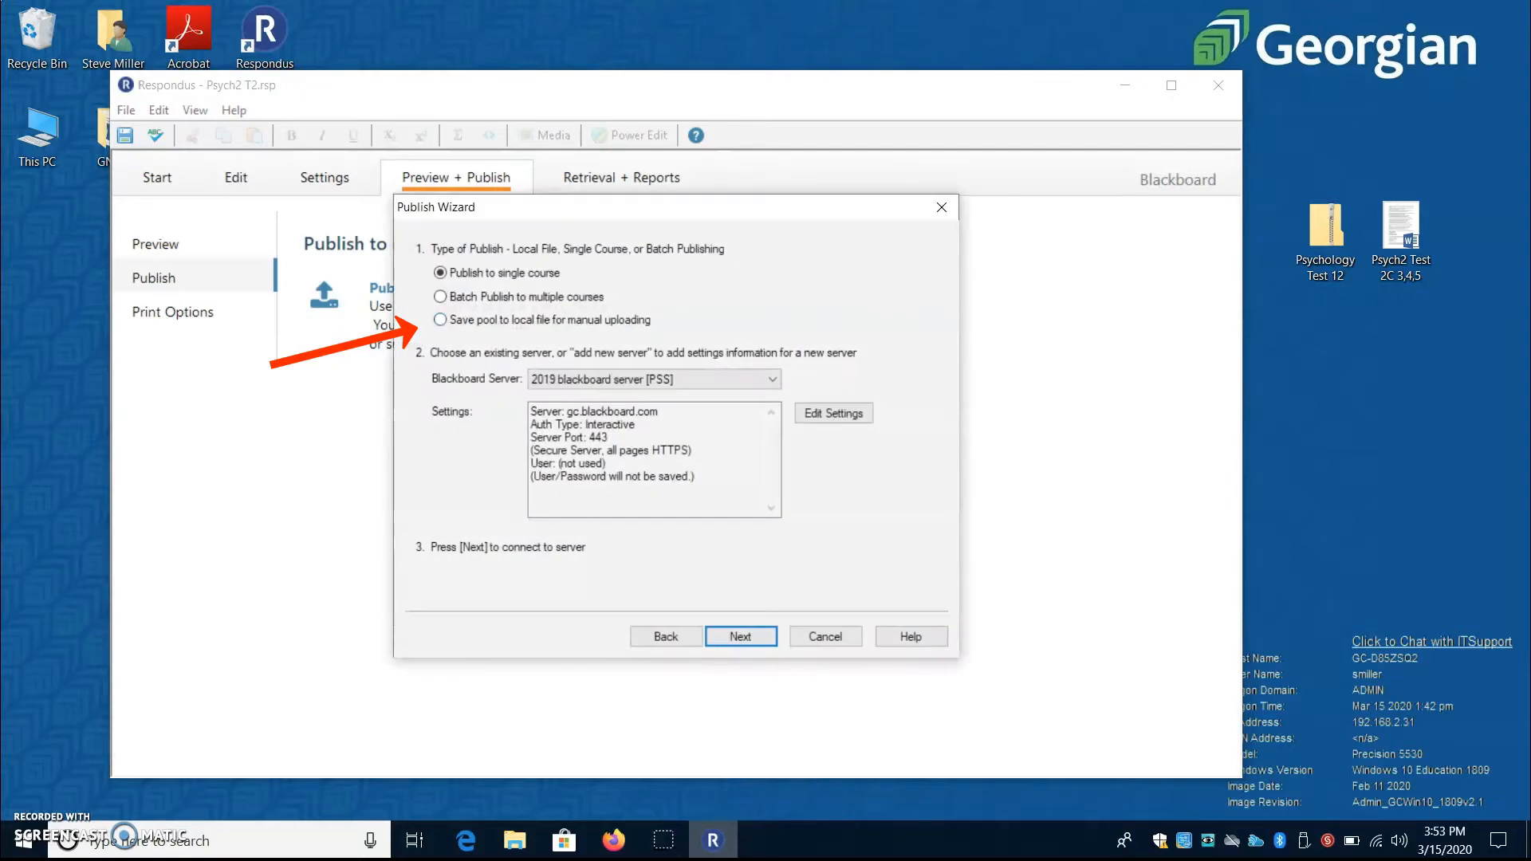
left_click(440, 320)
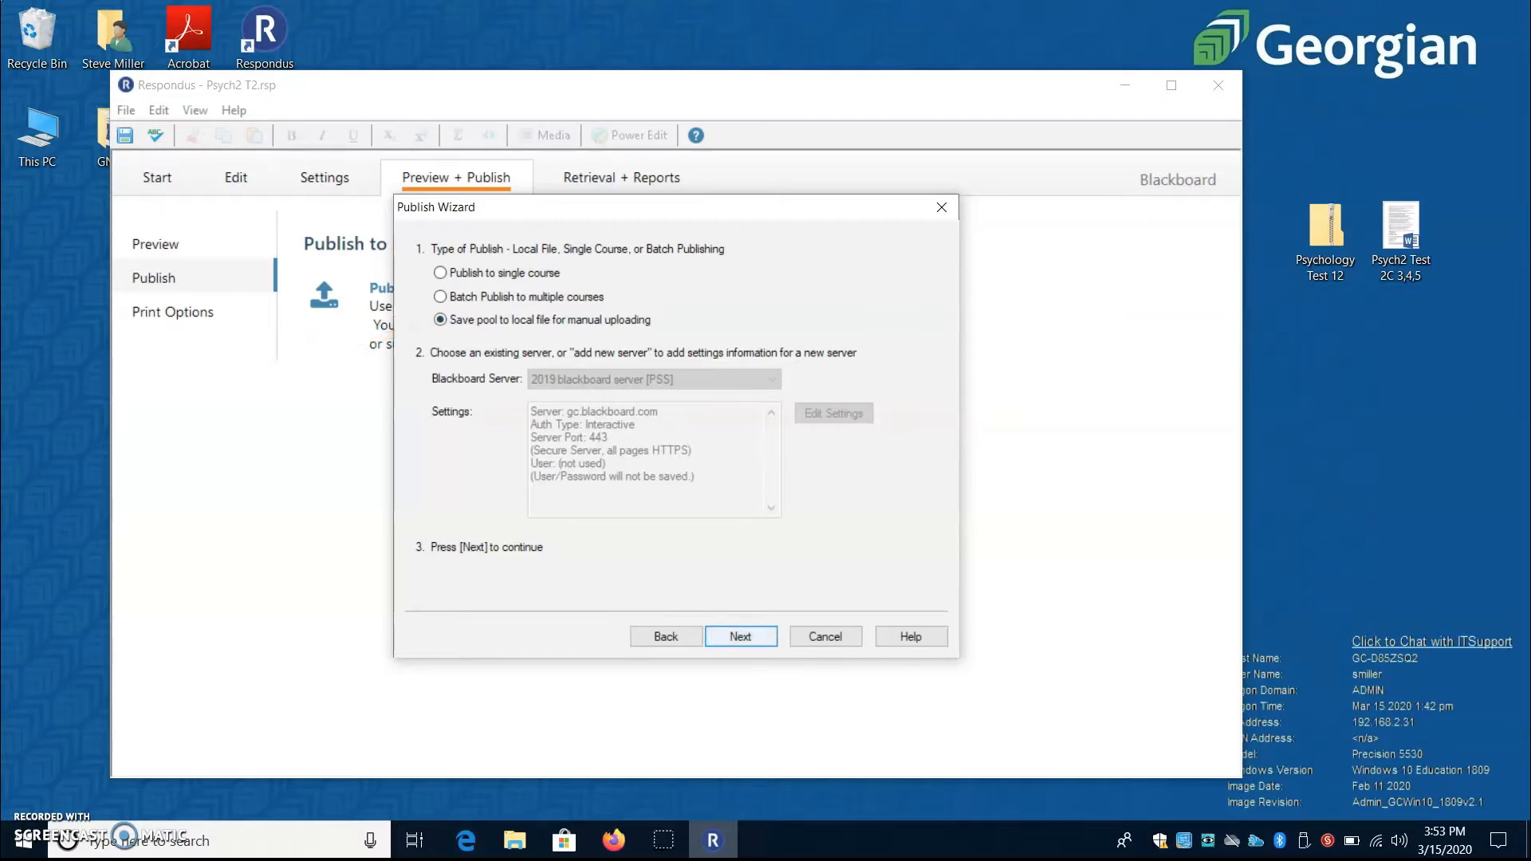
left_click(741, 636)
Save the Blackboard pool zip as Psych2 T2 on the Desktop, without points, and finish publishing.
left_click(466, 301)
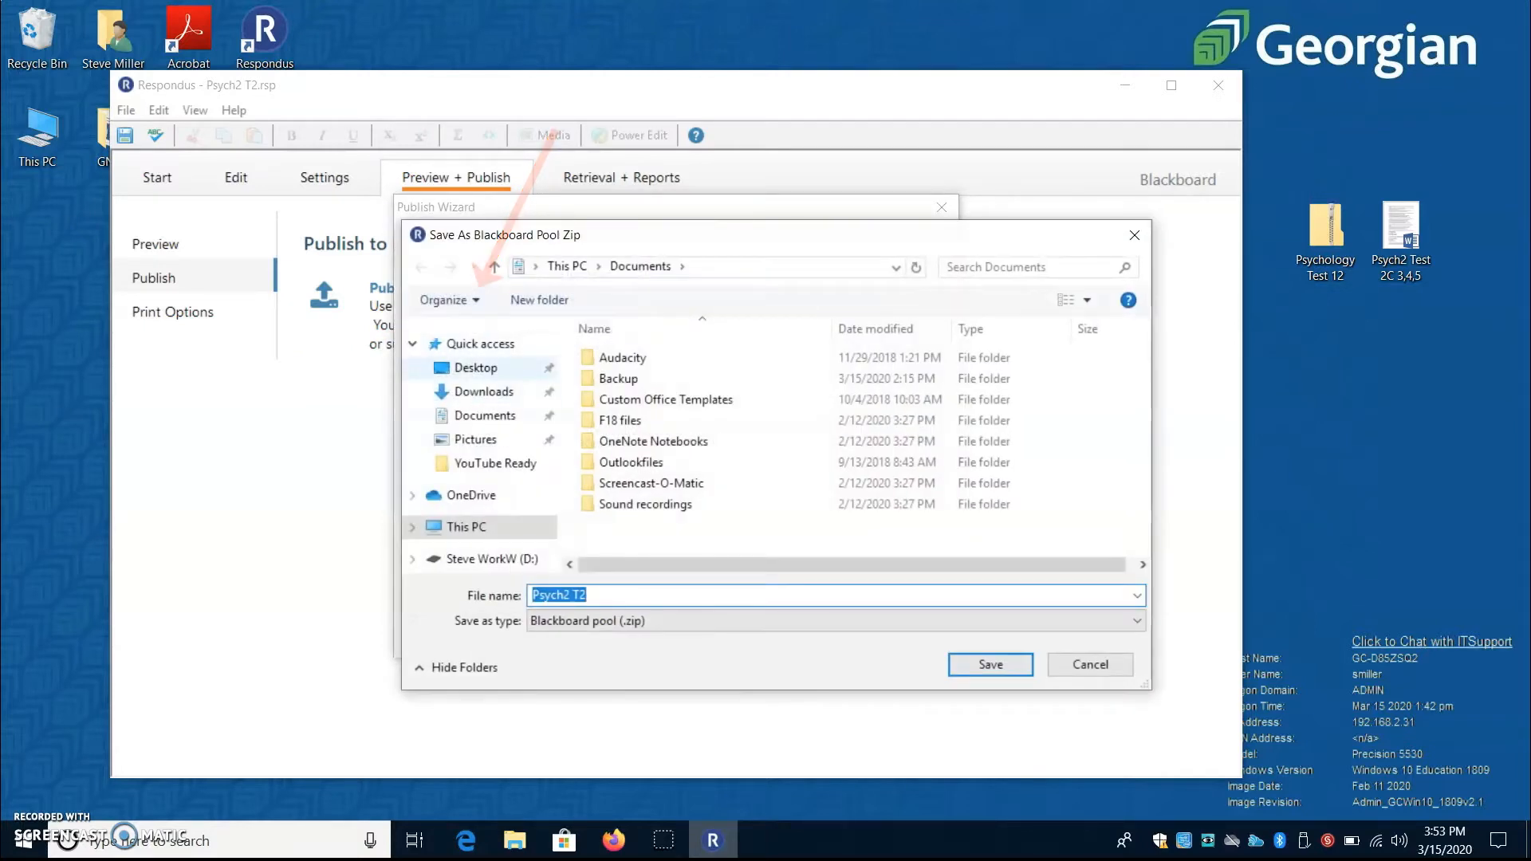
left_click(487, 369)
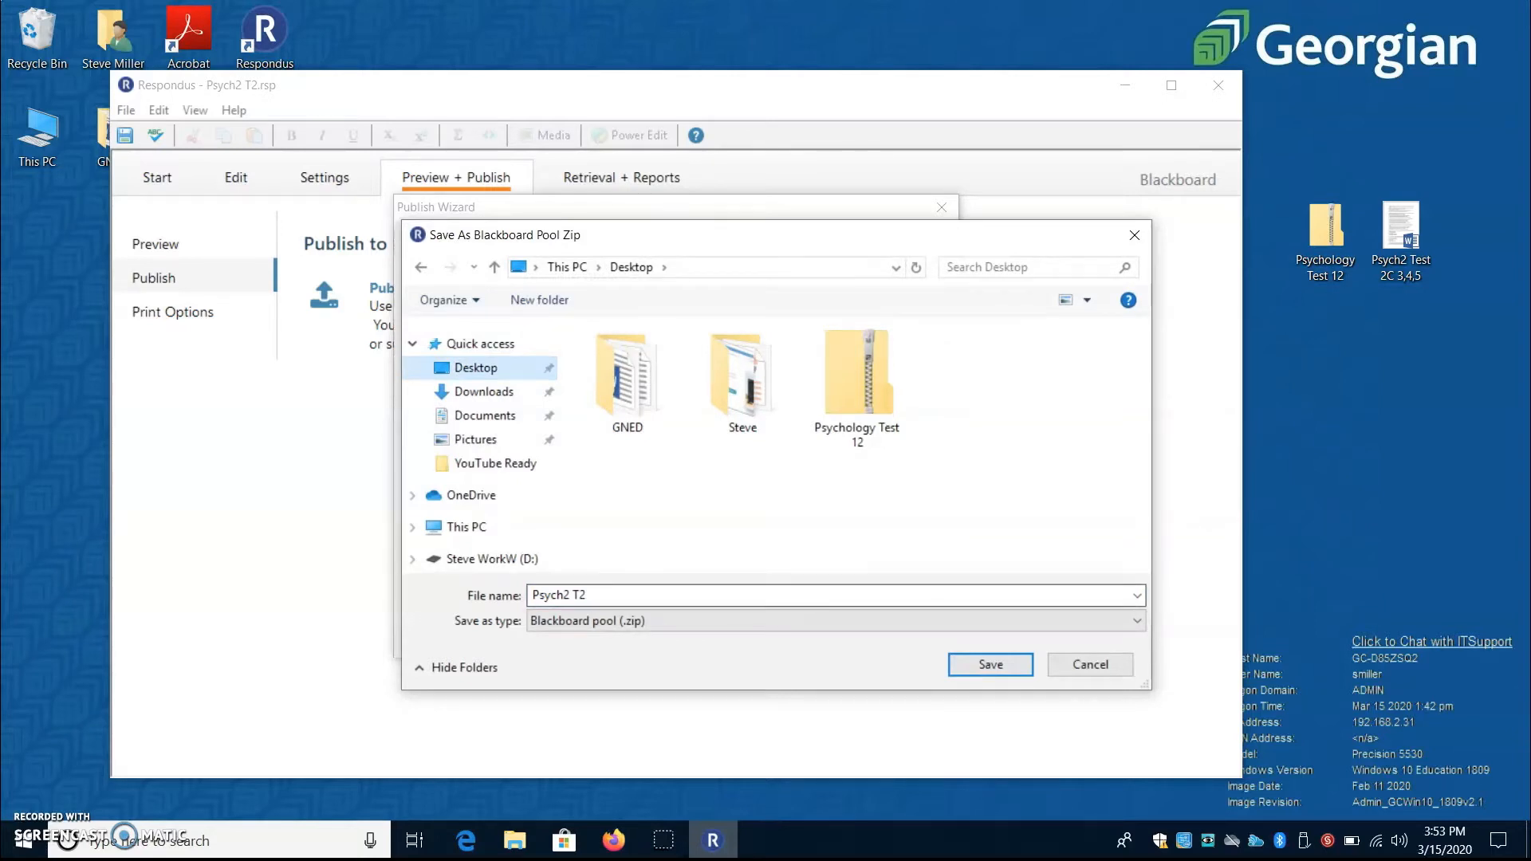
key("Return")
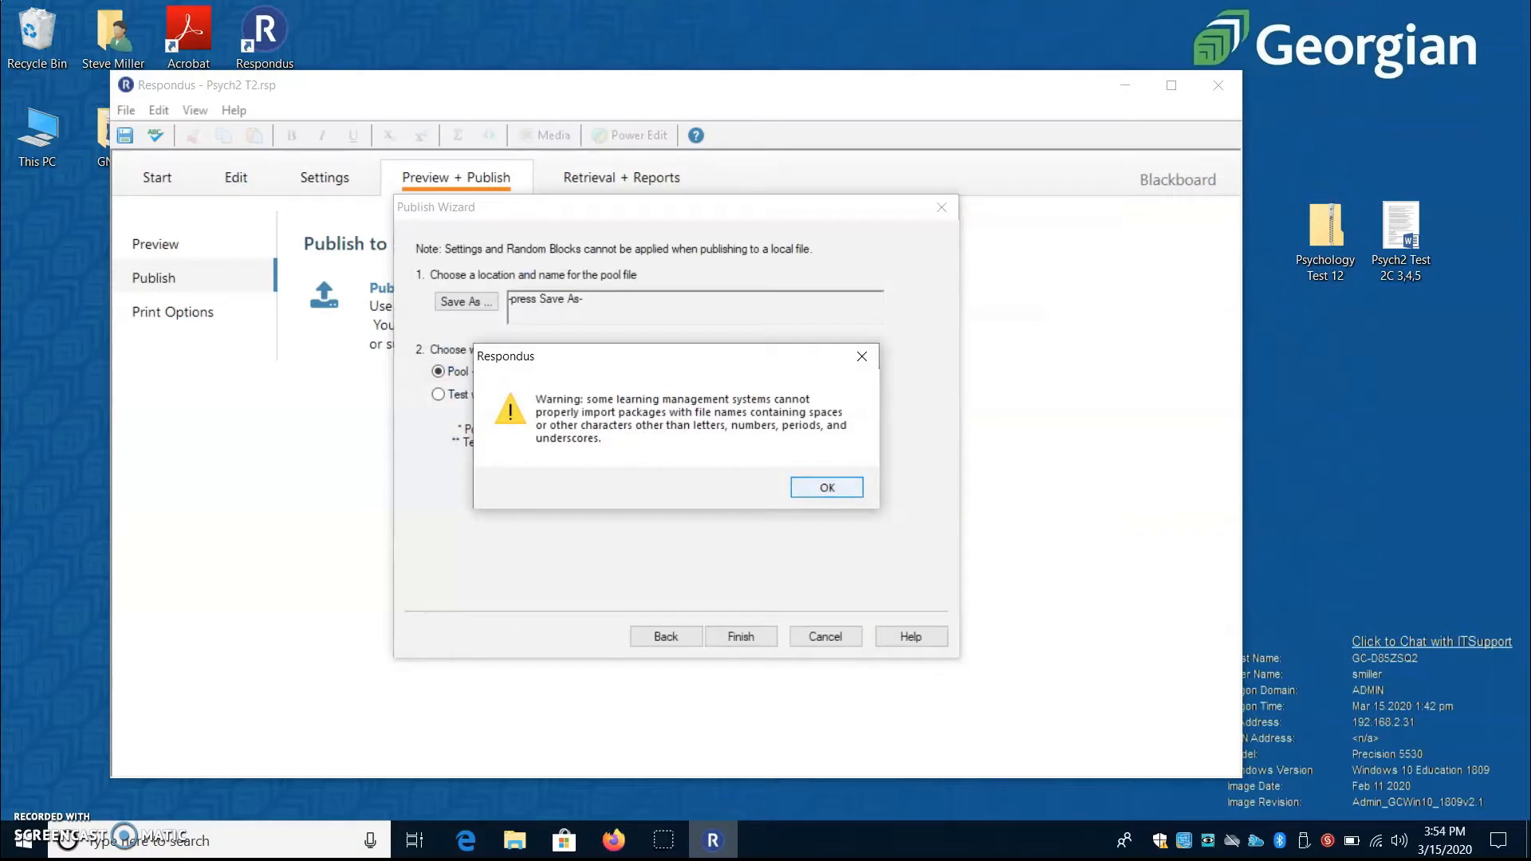
key("Return")
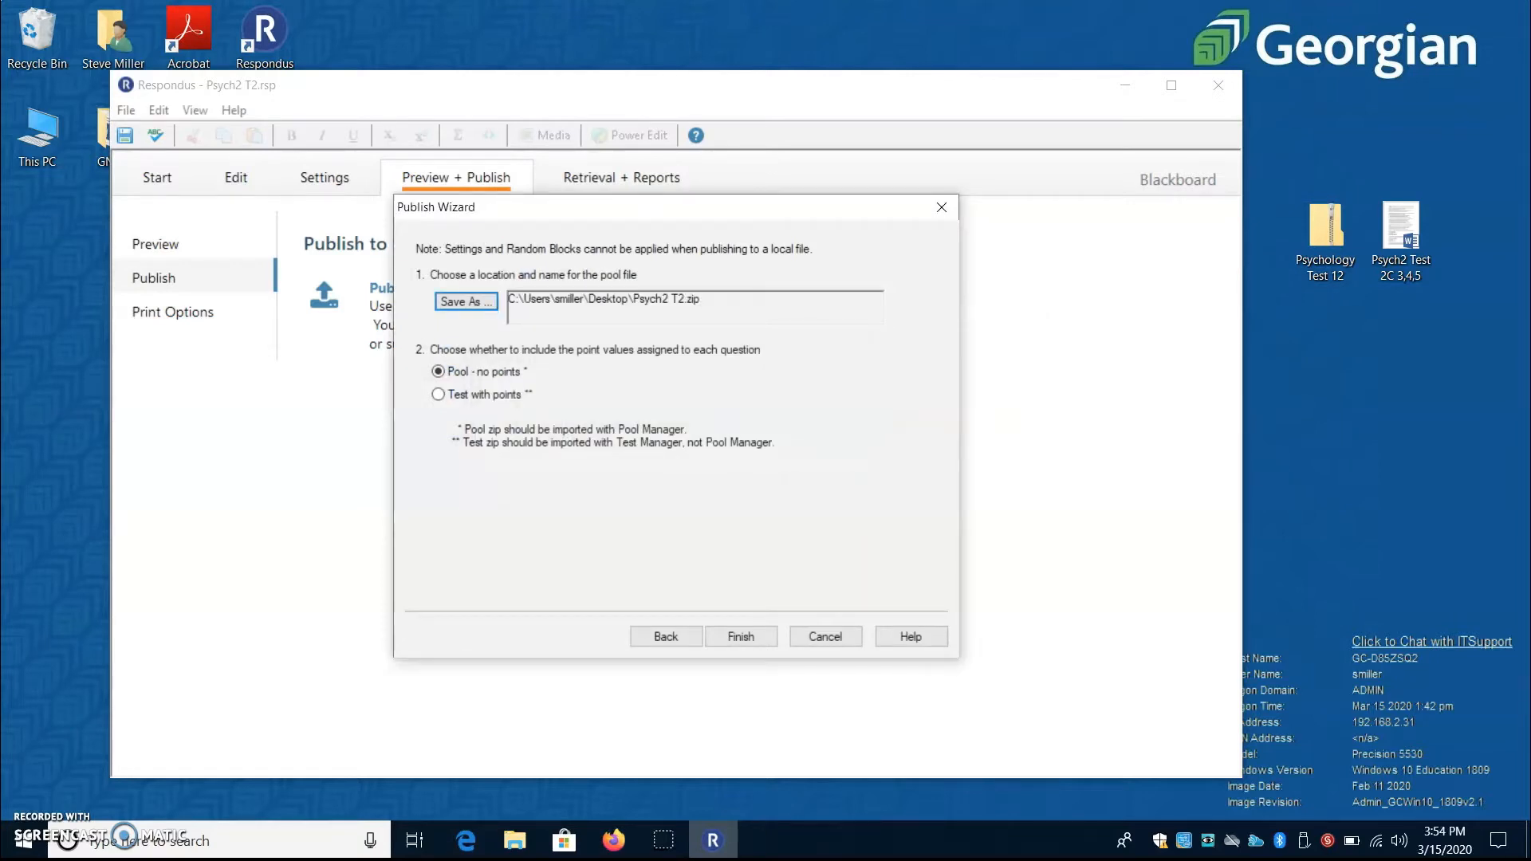
left_click(741, 636)
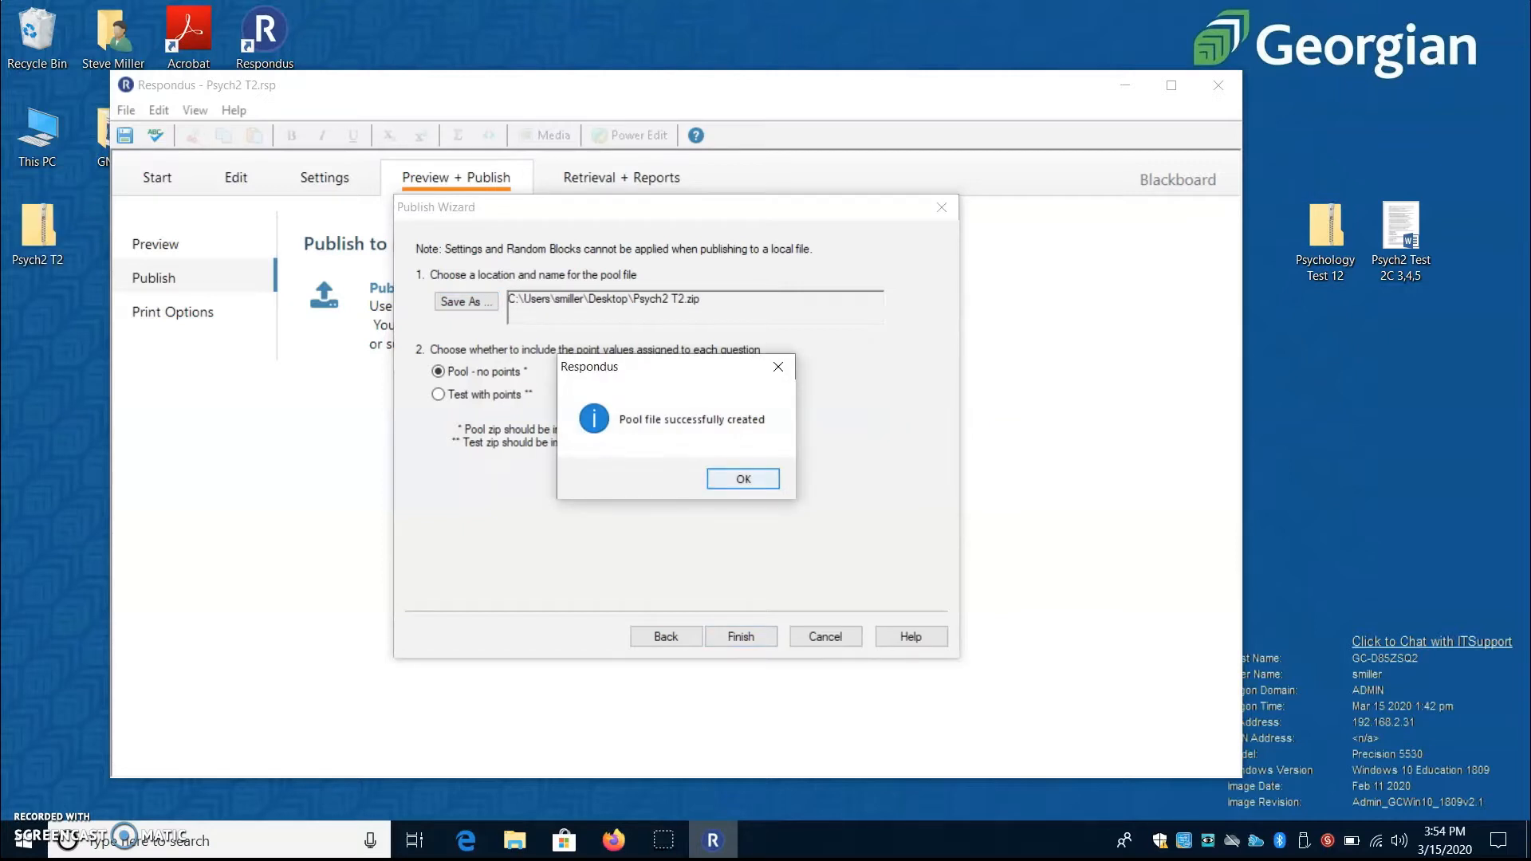
key("Return")
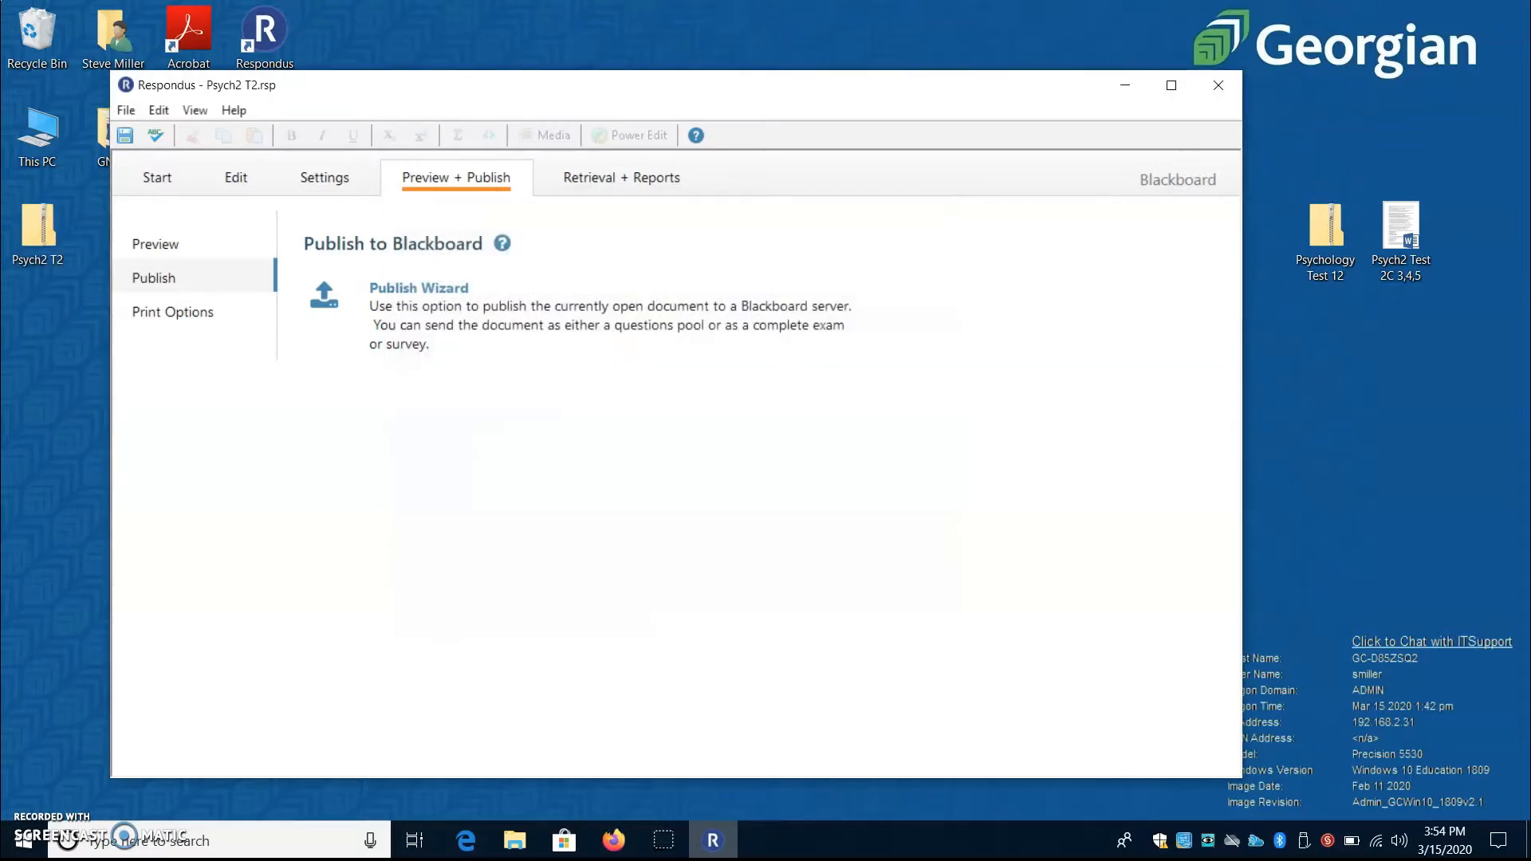
Move the Respondus window out of the way and place the Psych2 T2 zip beside the Georgian logo on the desktop.
left_click_drag(676, 85, 496, 620)
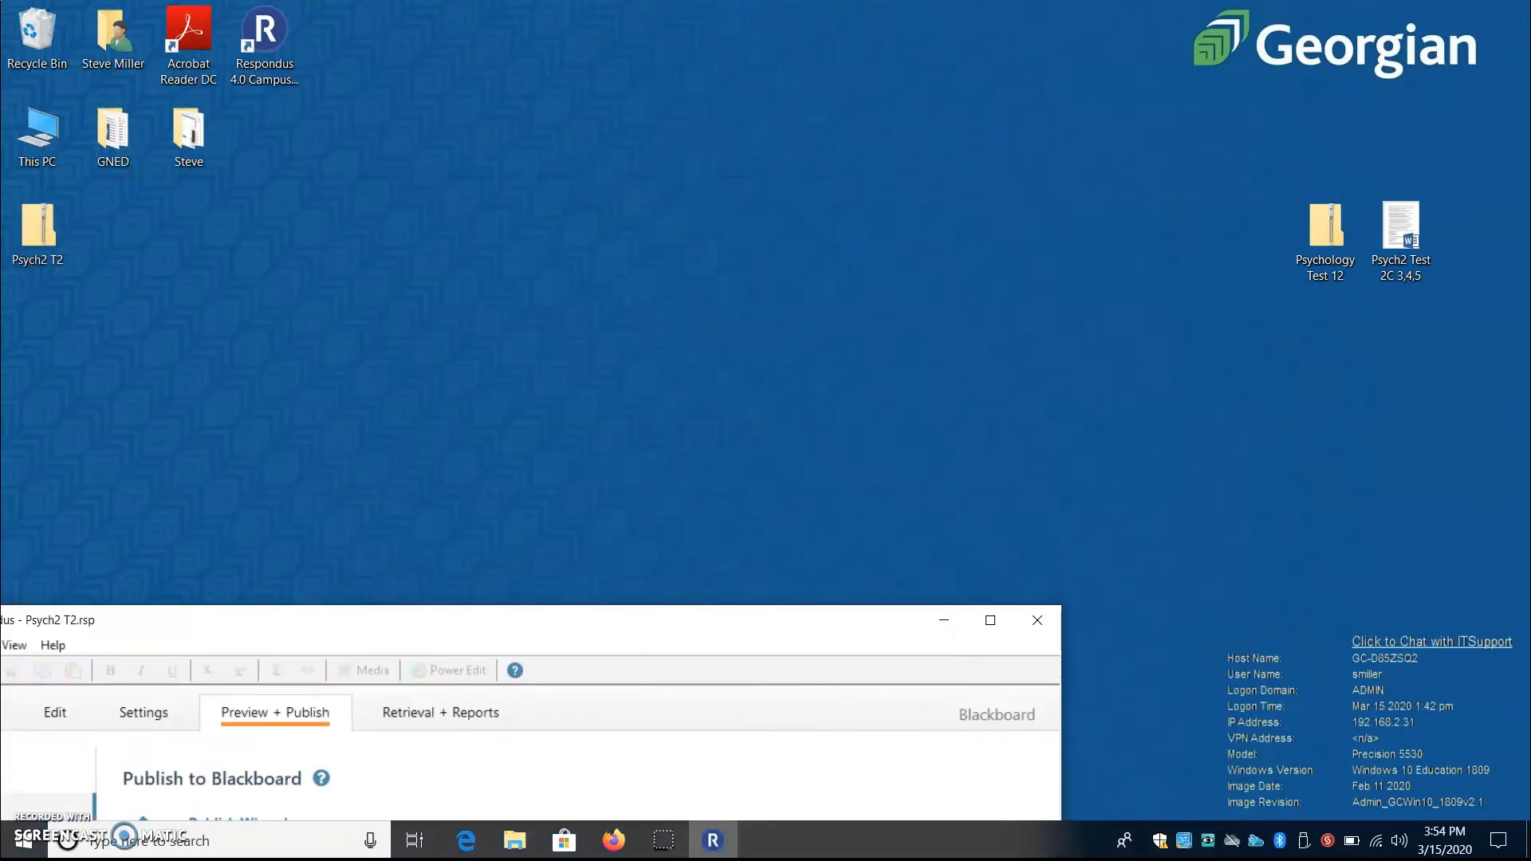
left_click_drag(38, 228, 1098, 44)
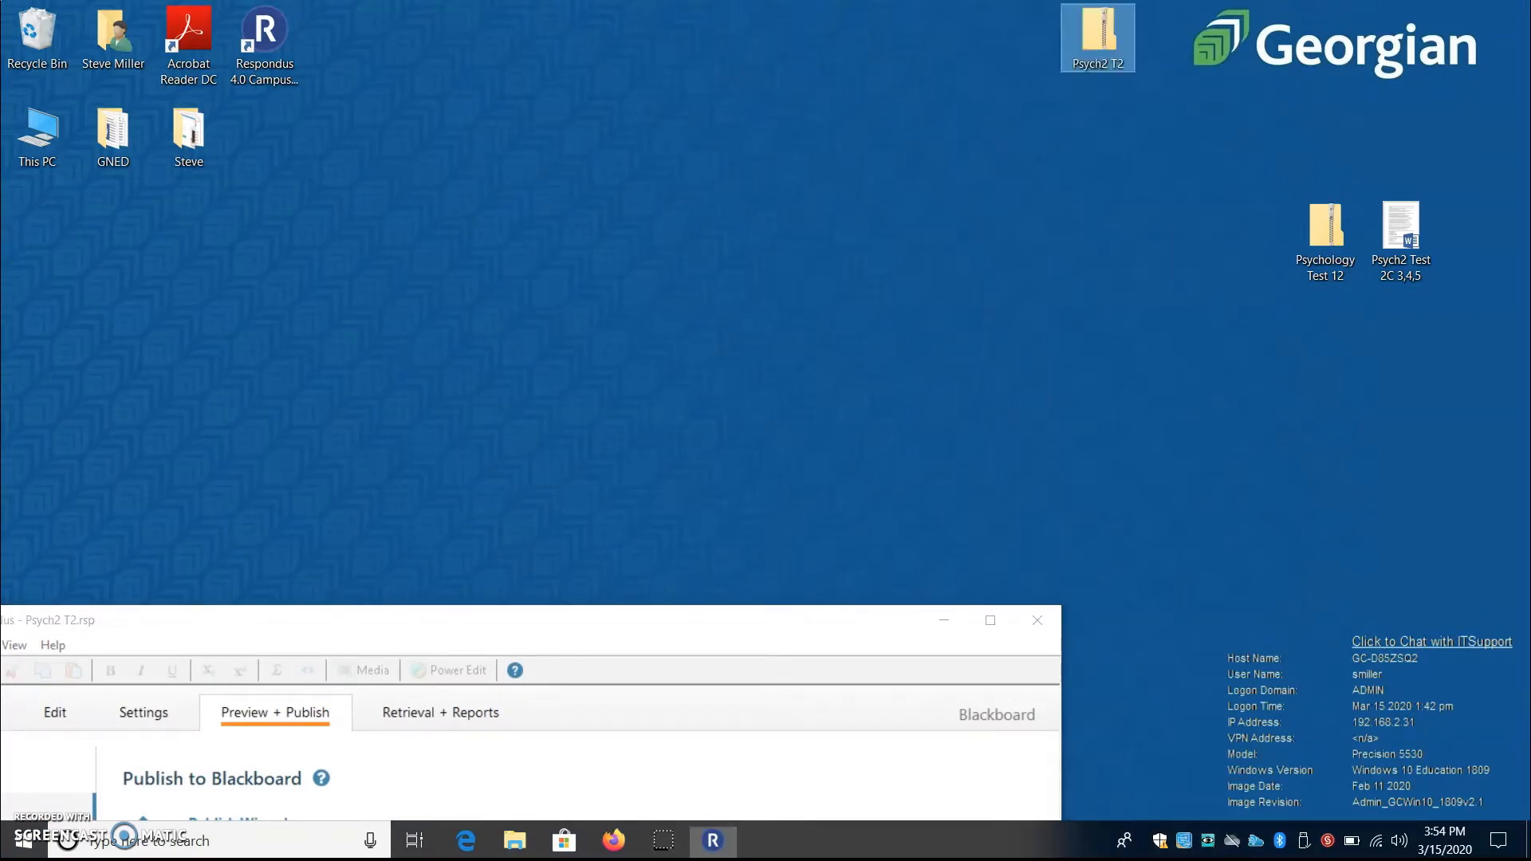
Delete the Psychology Test 12 zip from the desktop and bring the Respondus window fully back into view.
left_click(1326, 228)
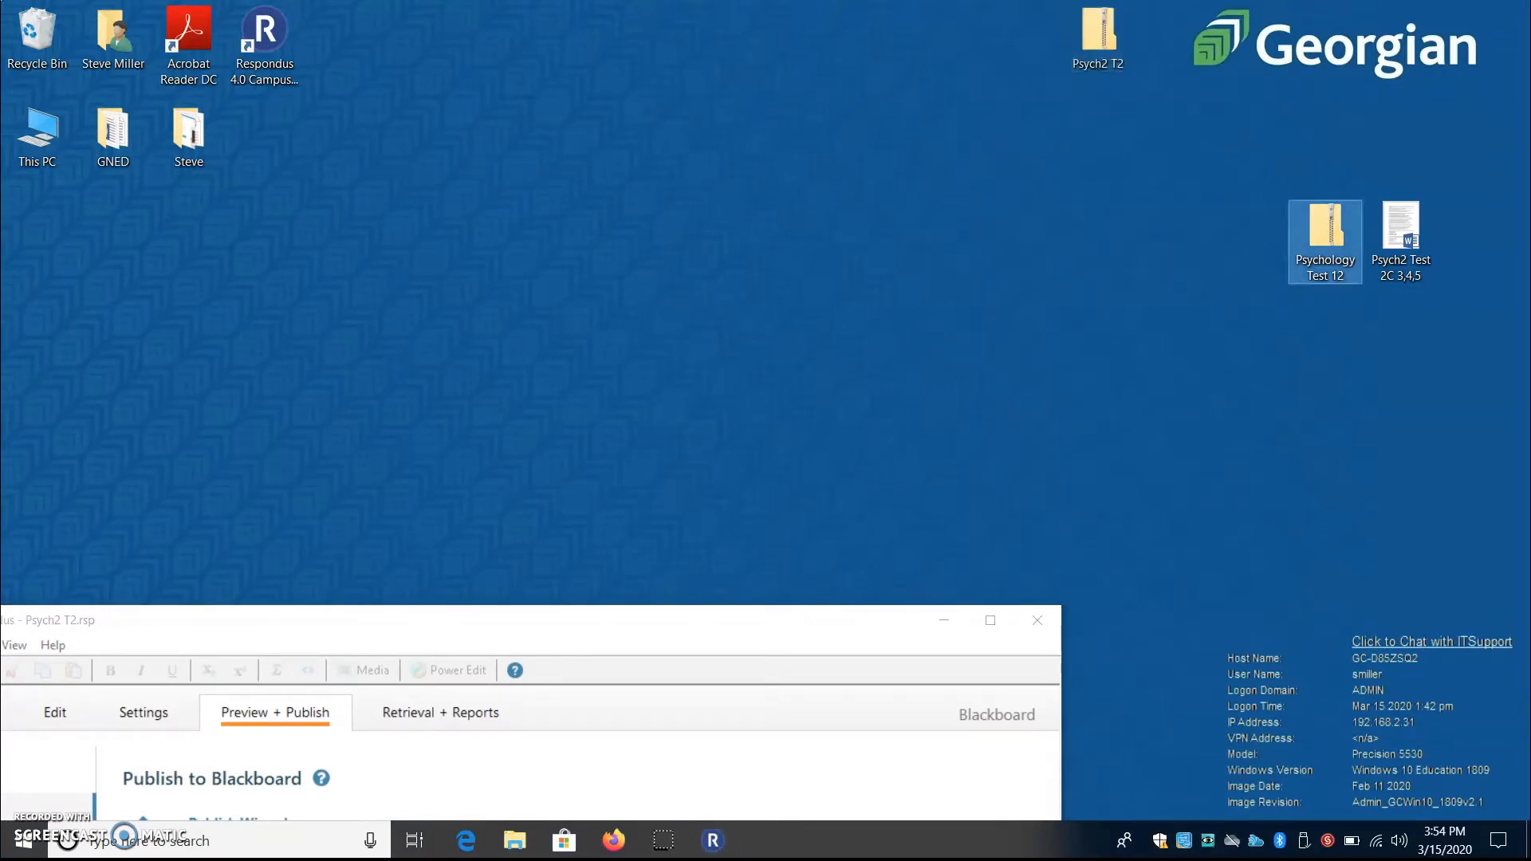
right_click(1325, 233)
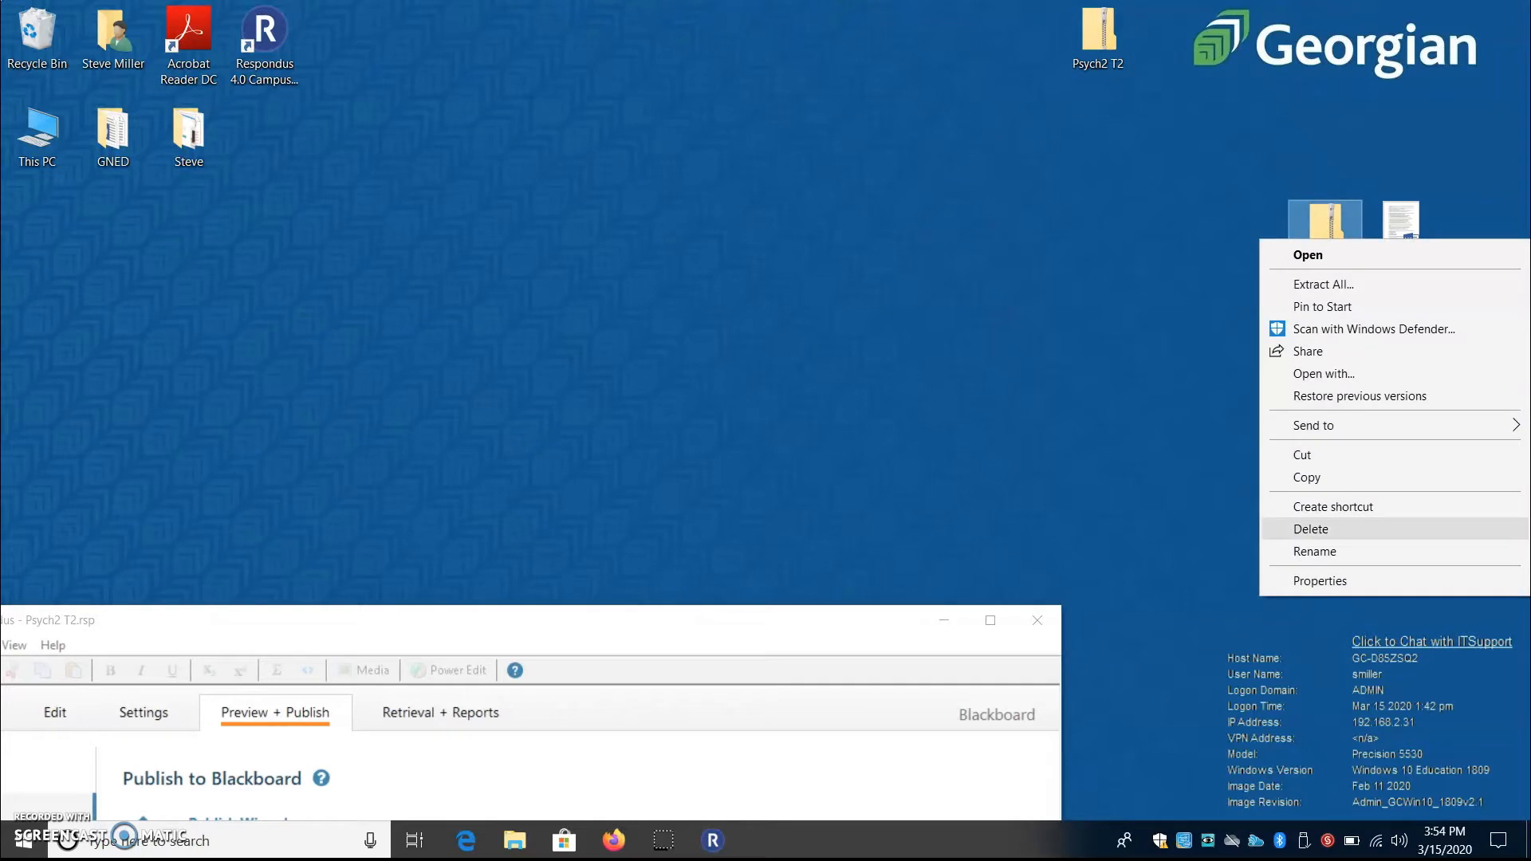
left_click(1310, 530)
left_click(698, 621)
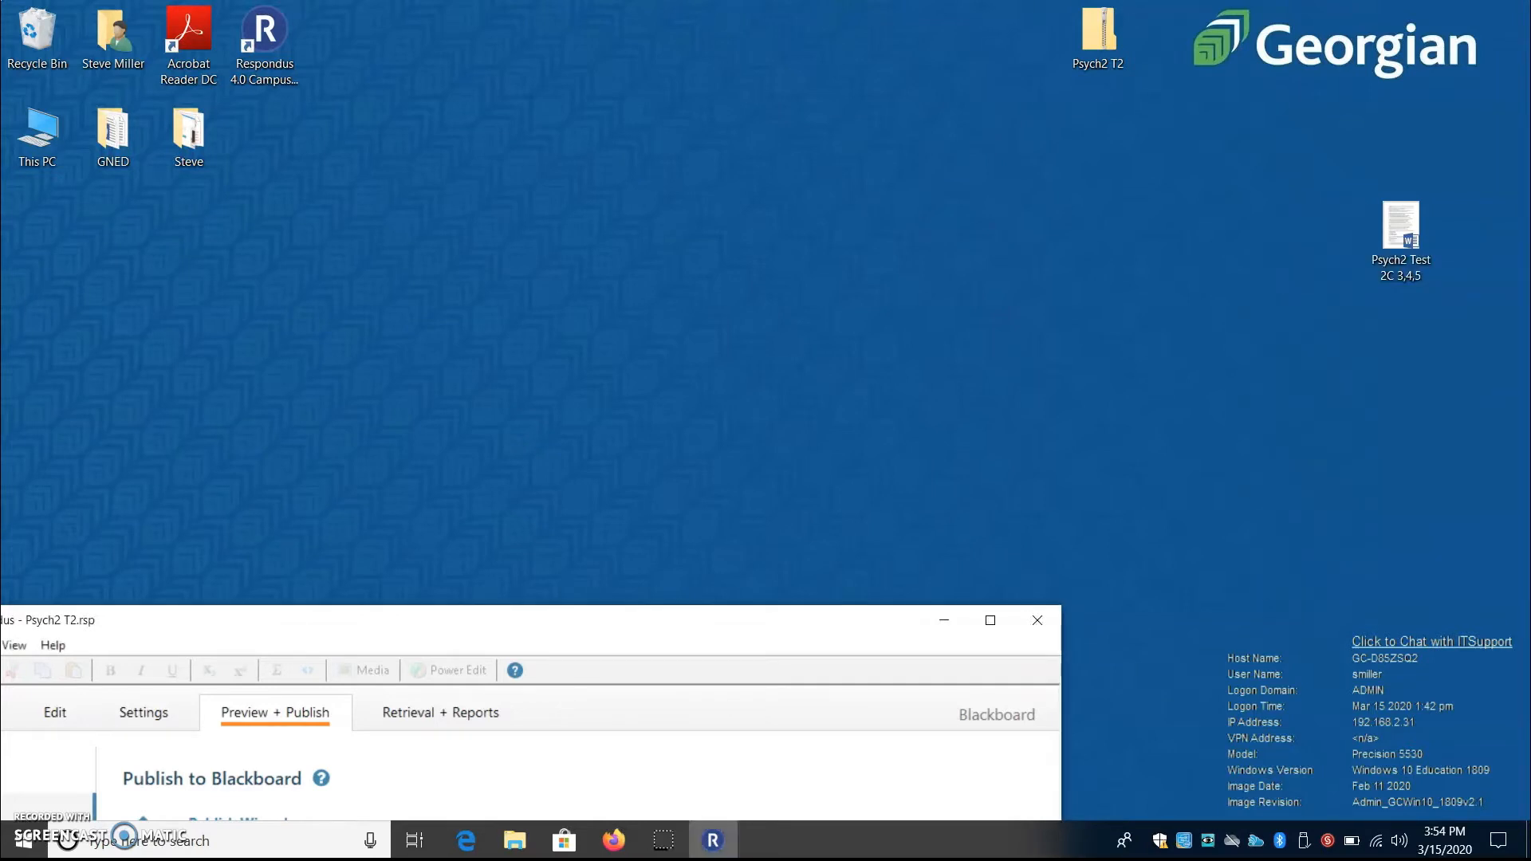
left_click_drag(698, 620, 935, 150)
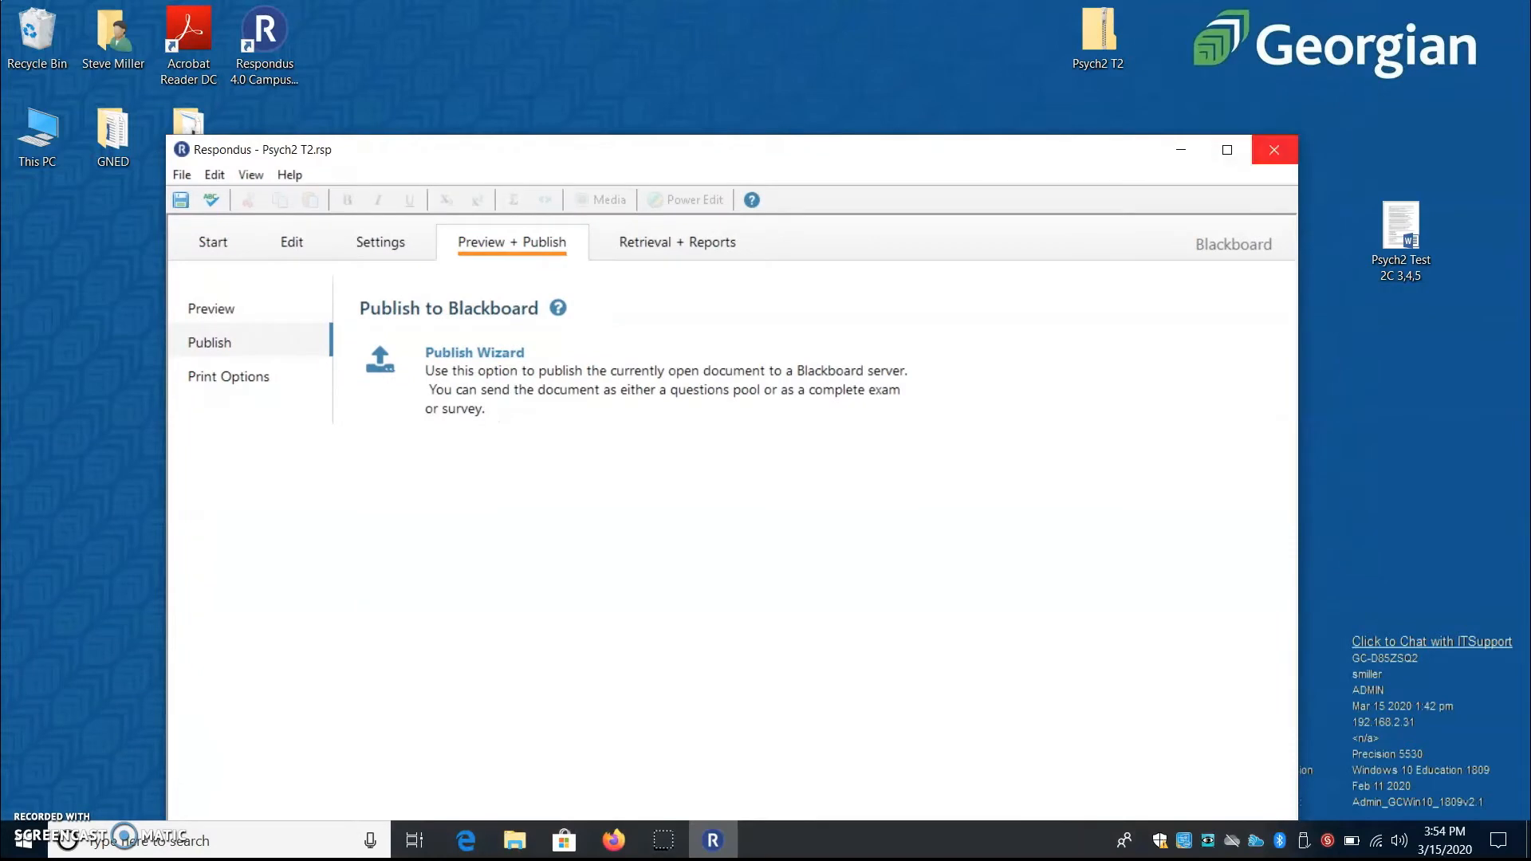
Close Respondus and move the Psych2 T2 zip on the desktop level with the Psych2 Test 2C 3,4,5 document.
left_click(1273, 149)
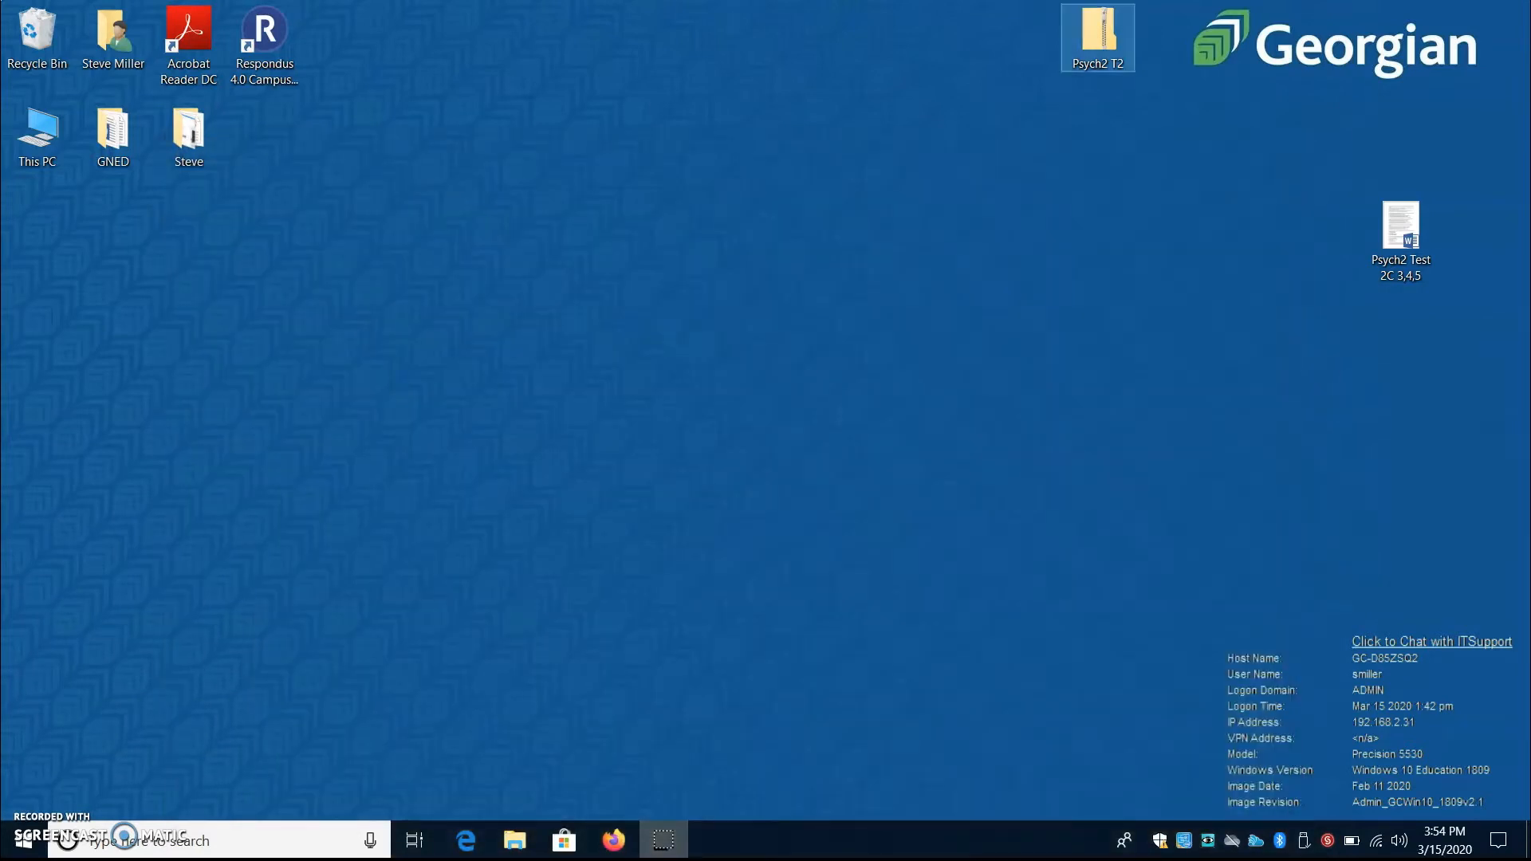
left_click_drag(1098, 35, 1098, 233)
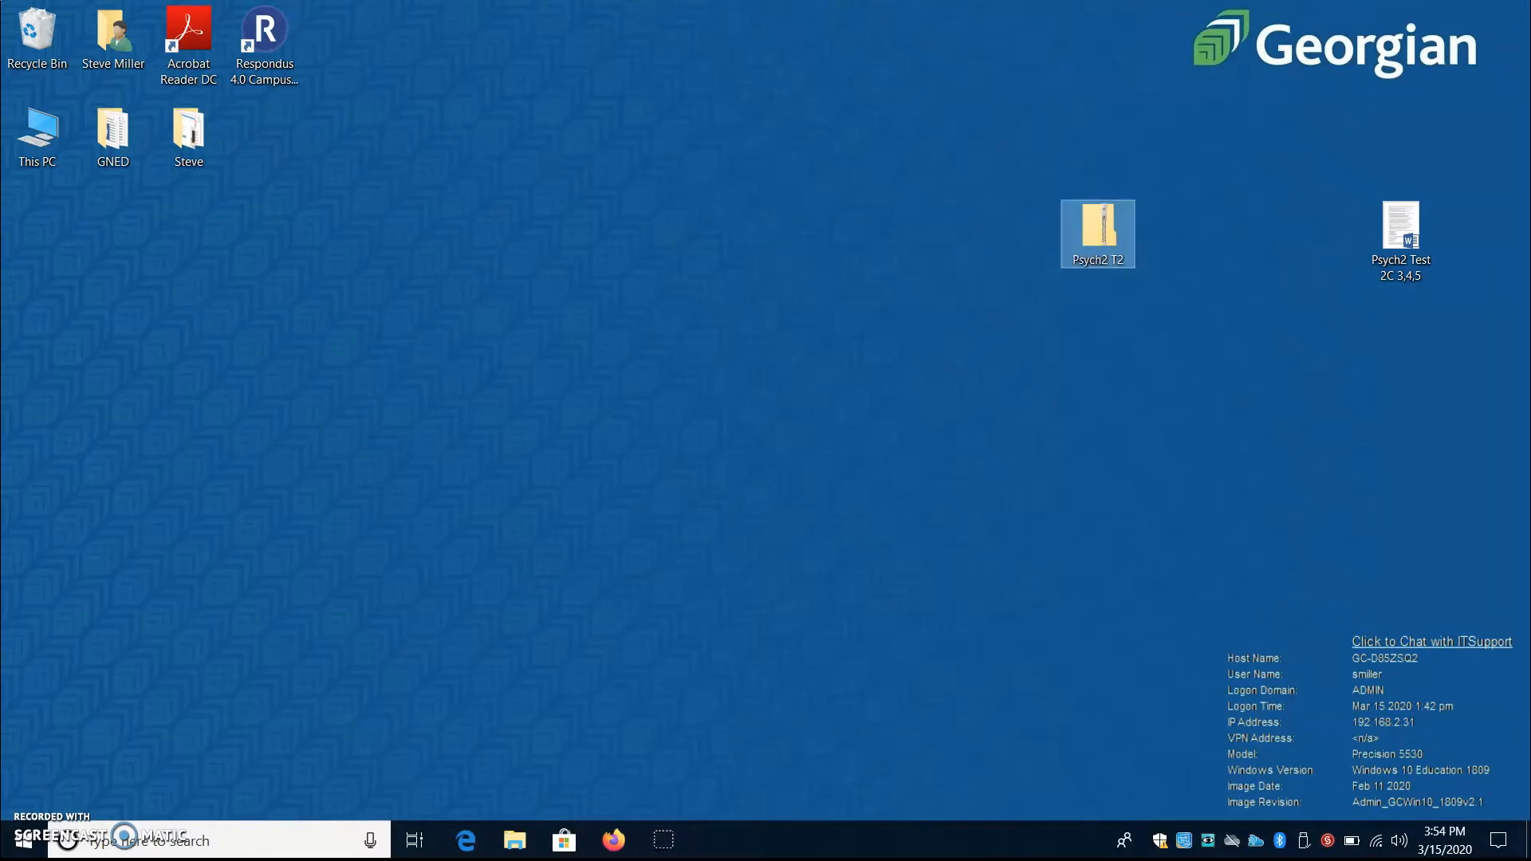
Switch to Blackboard in Firefox and open the question pools of the Developmental shell course.
left_click(613, 839)
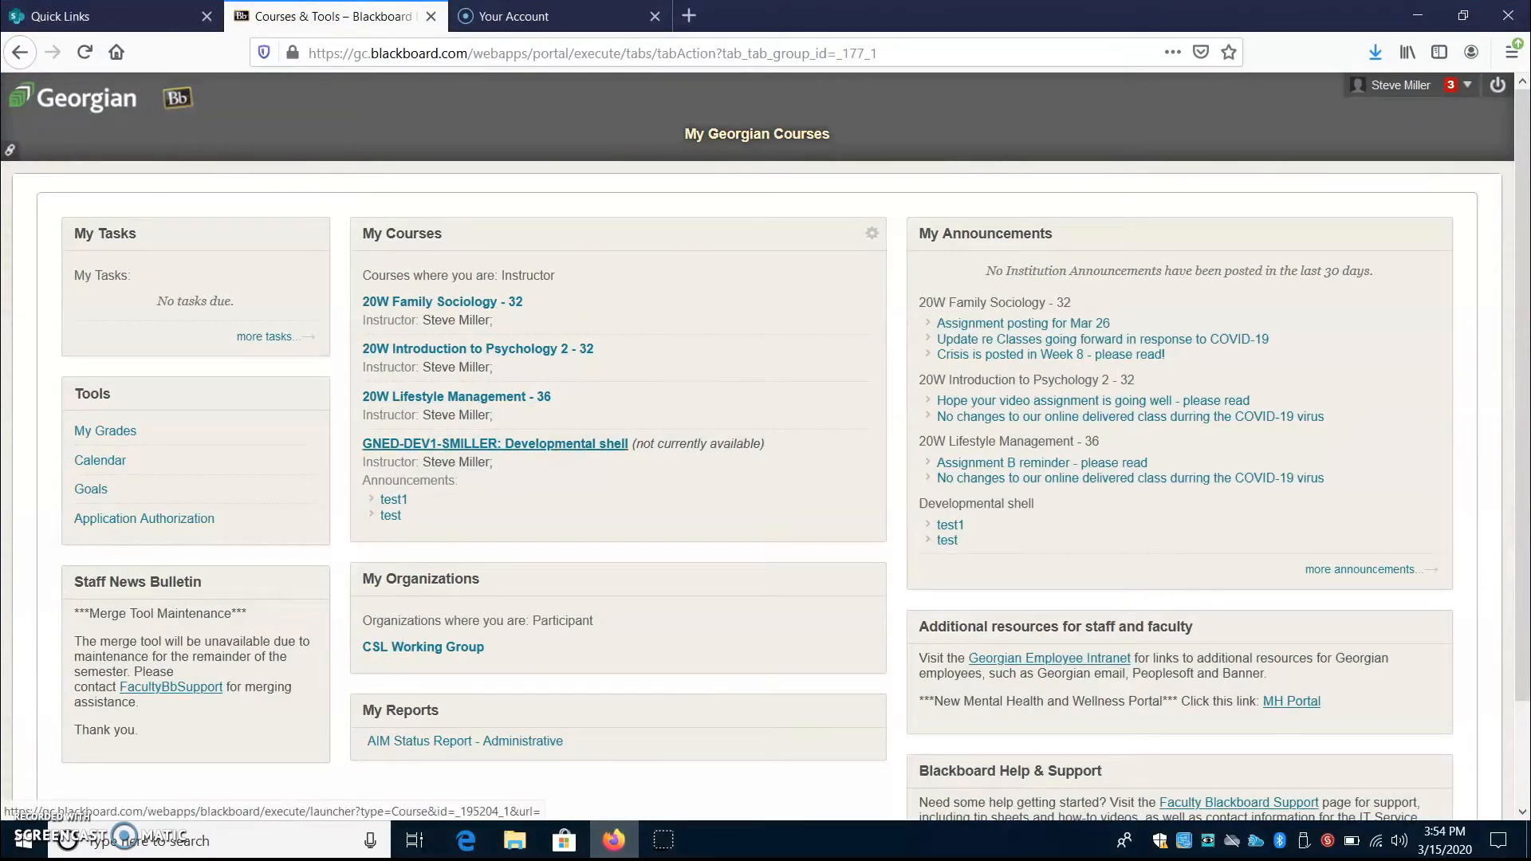
left_click(494, 443)
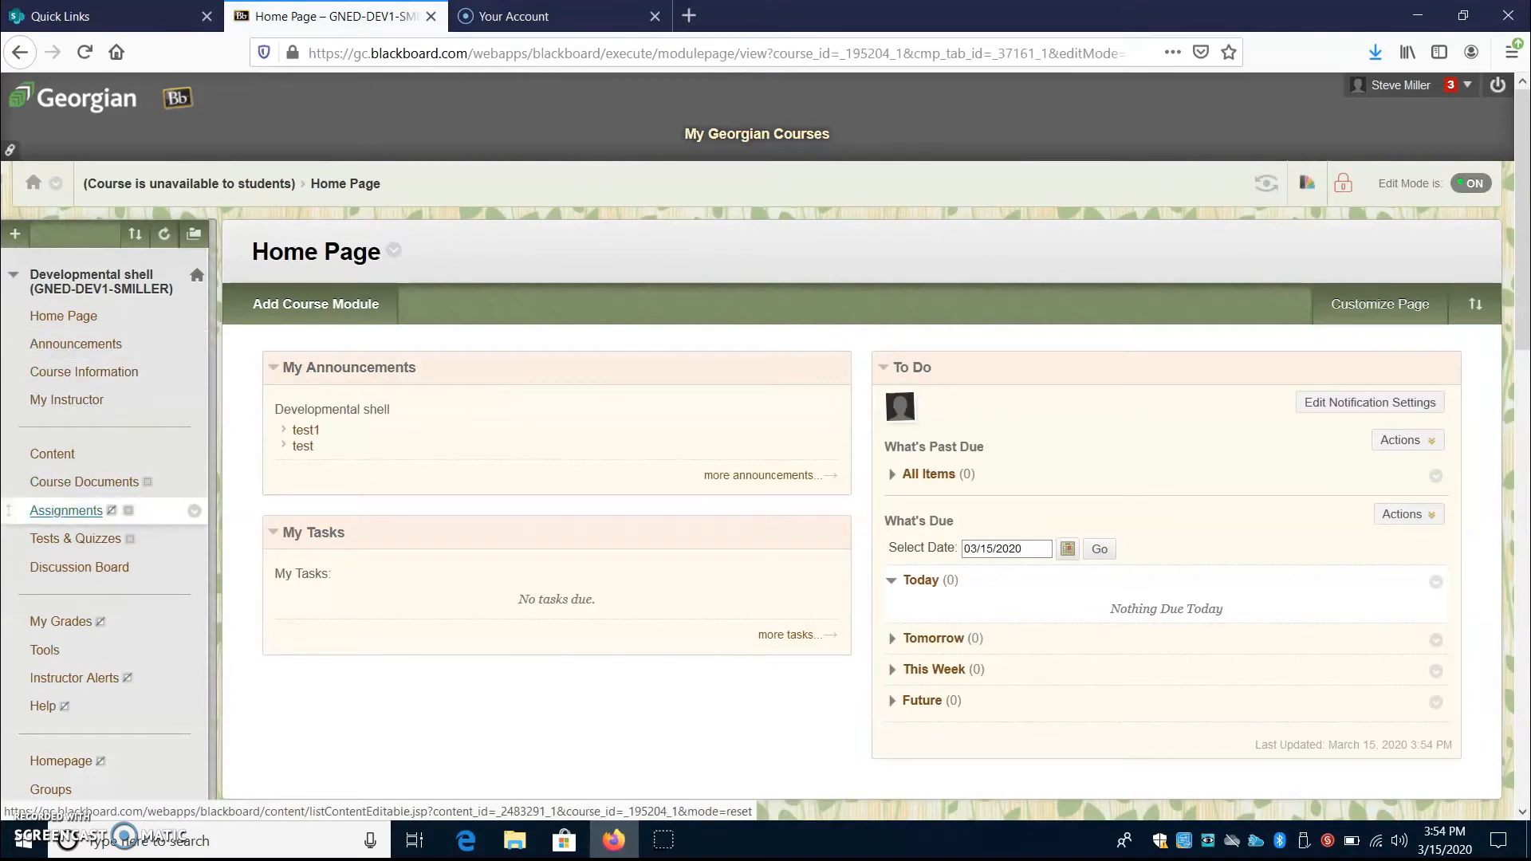
scroll(8, 501, "down", 2)
scroll(8, 375, "down", 3)
scroll(766, 447, "down", 10)
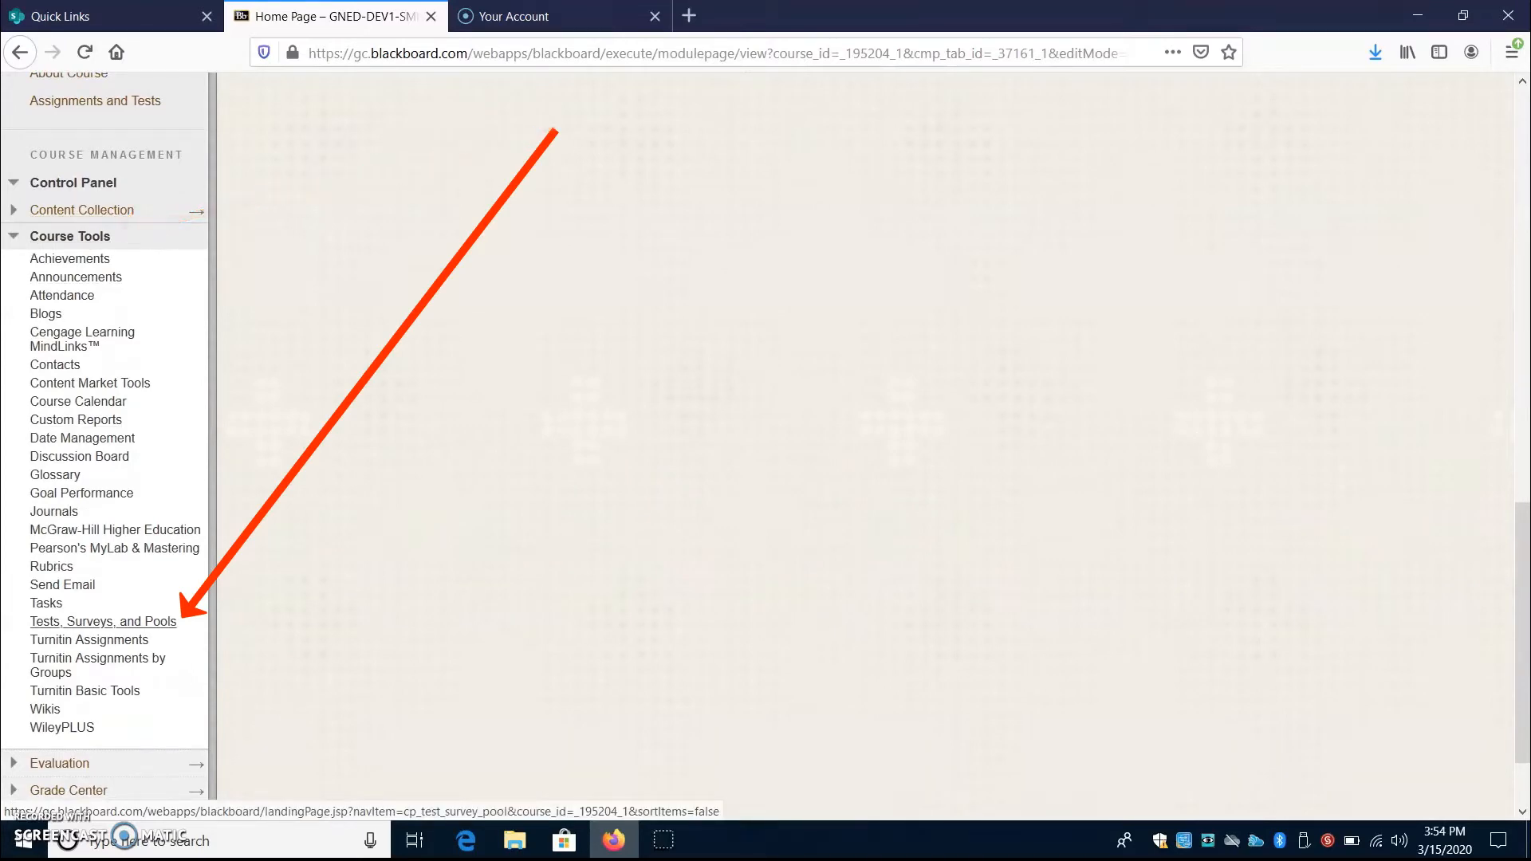
left_click(64, 621)
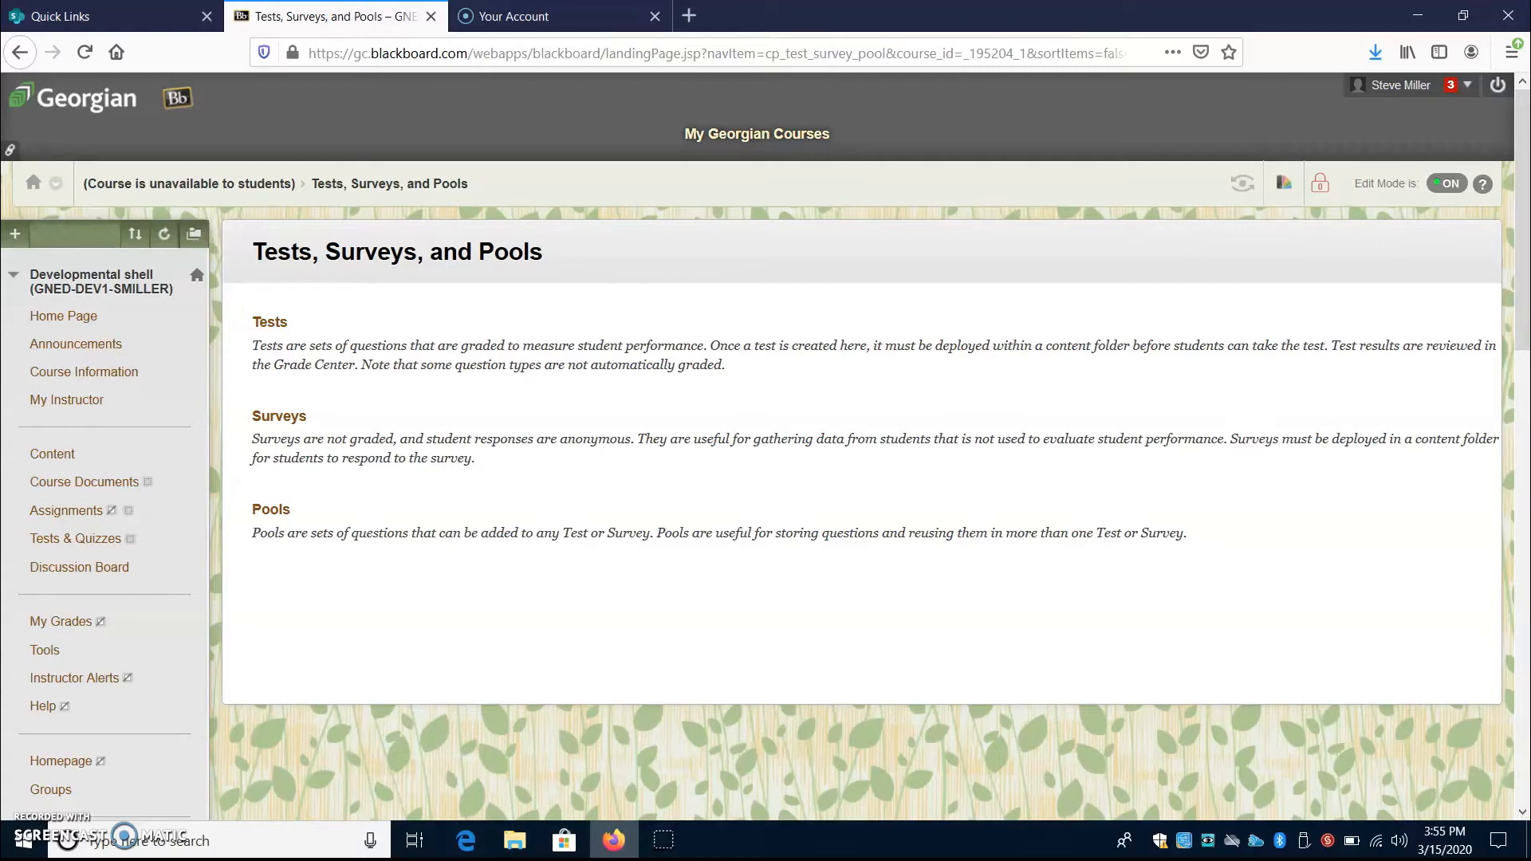
left_click(272, 508)
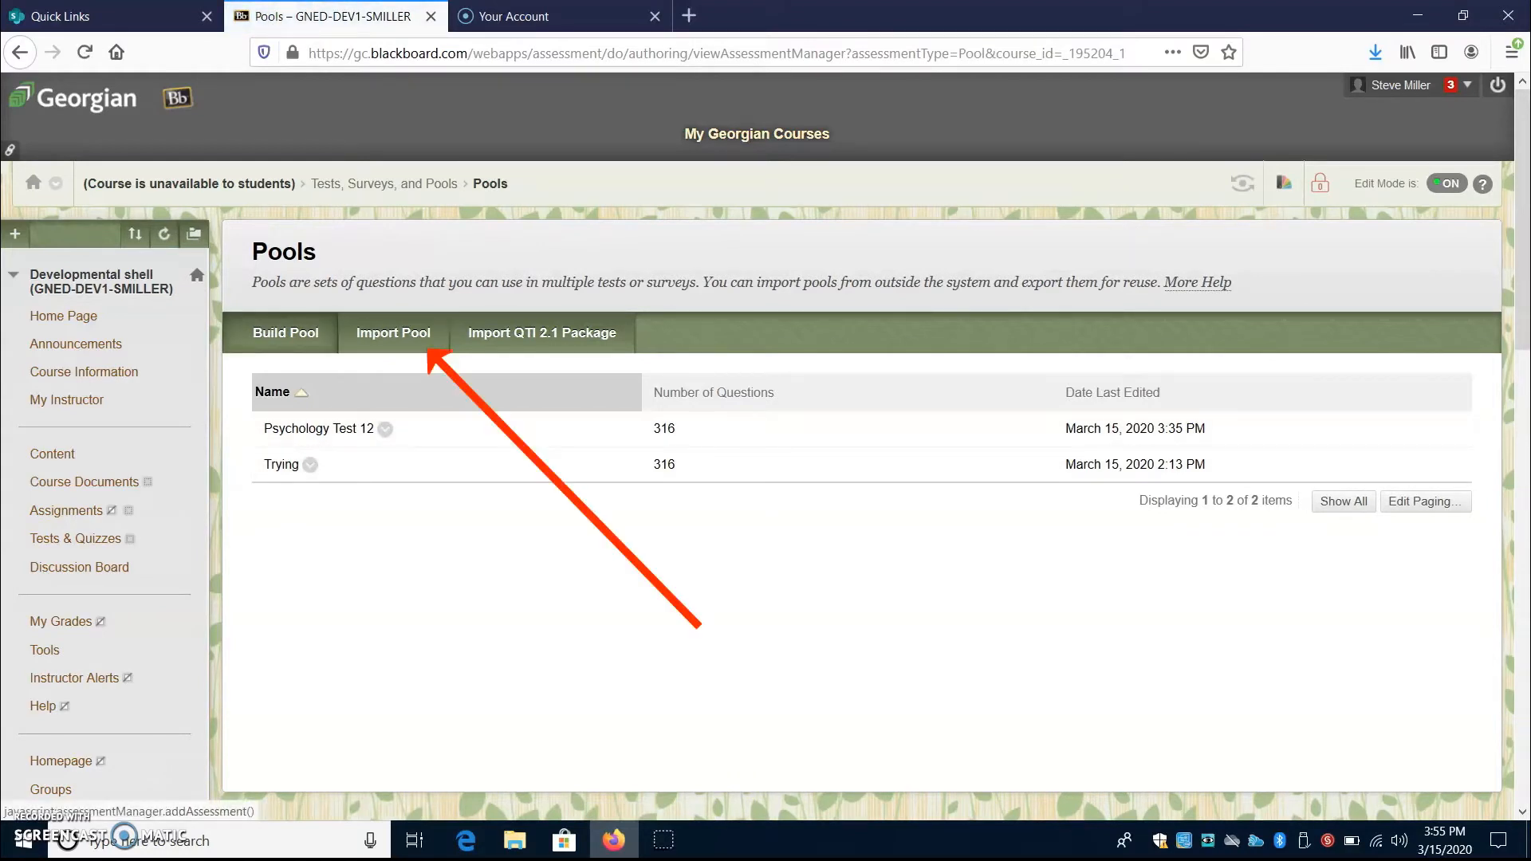
Import the Psych2 T2 zip from the Desktop as a new question pool and return to the pool list.
left_click(393, 332)
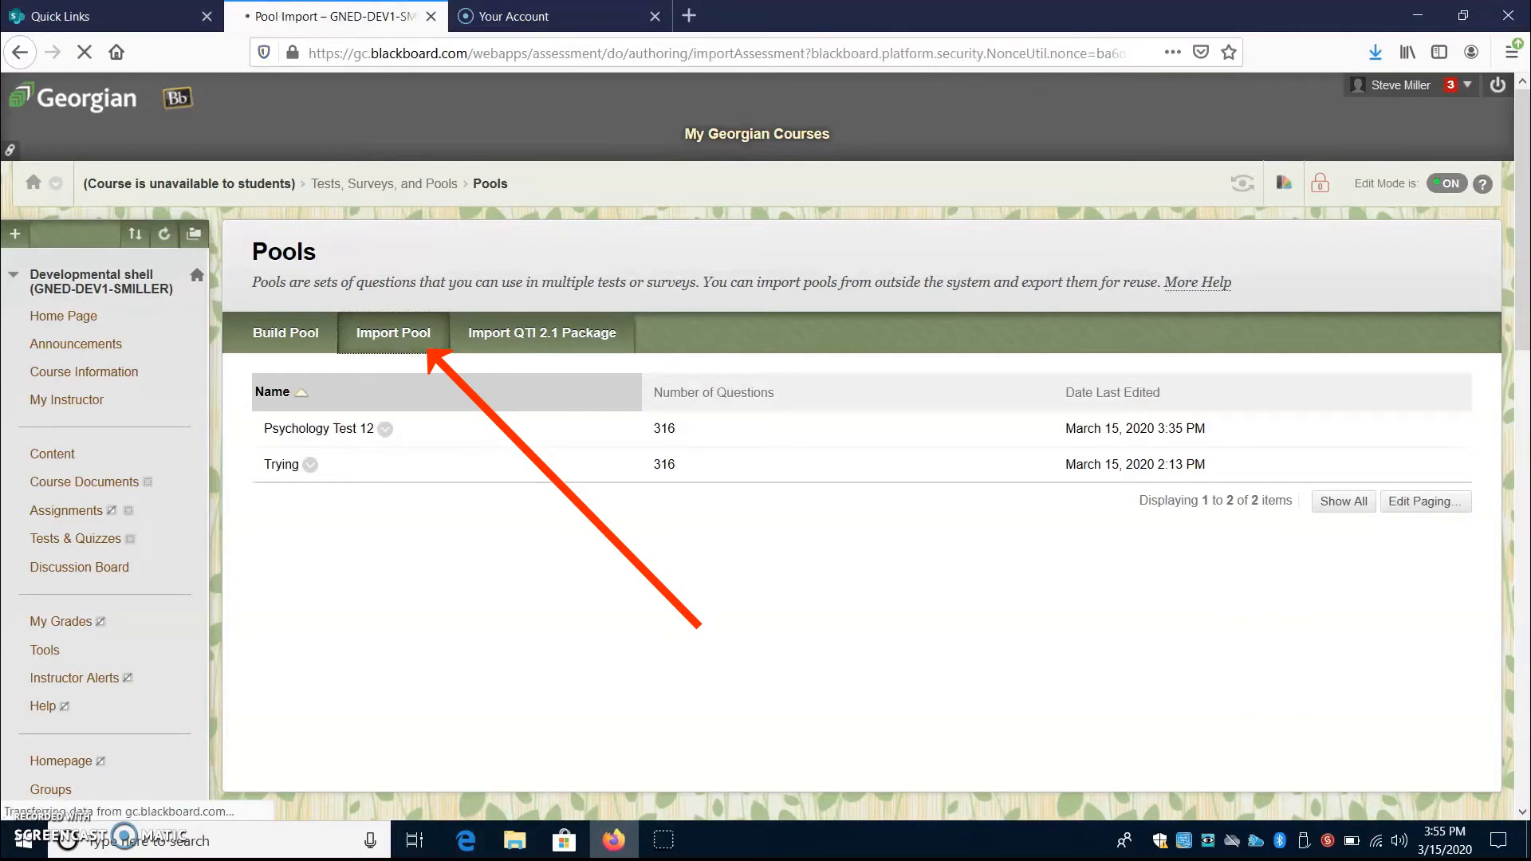
left_click(549, 506)
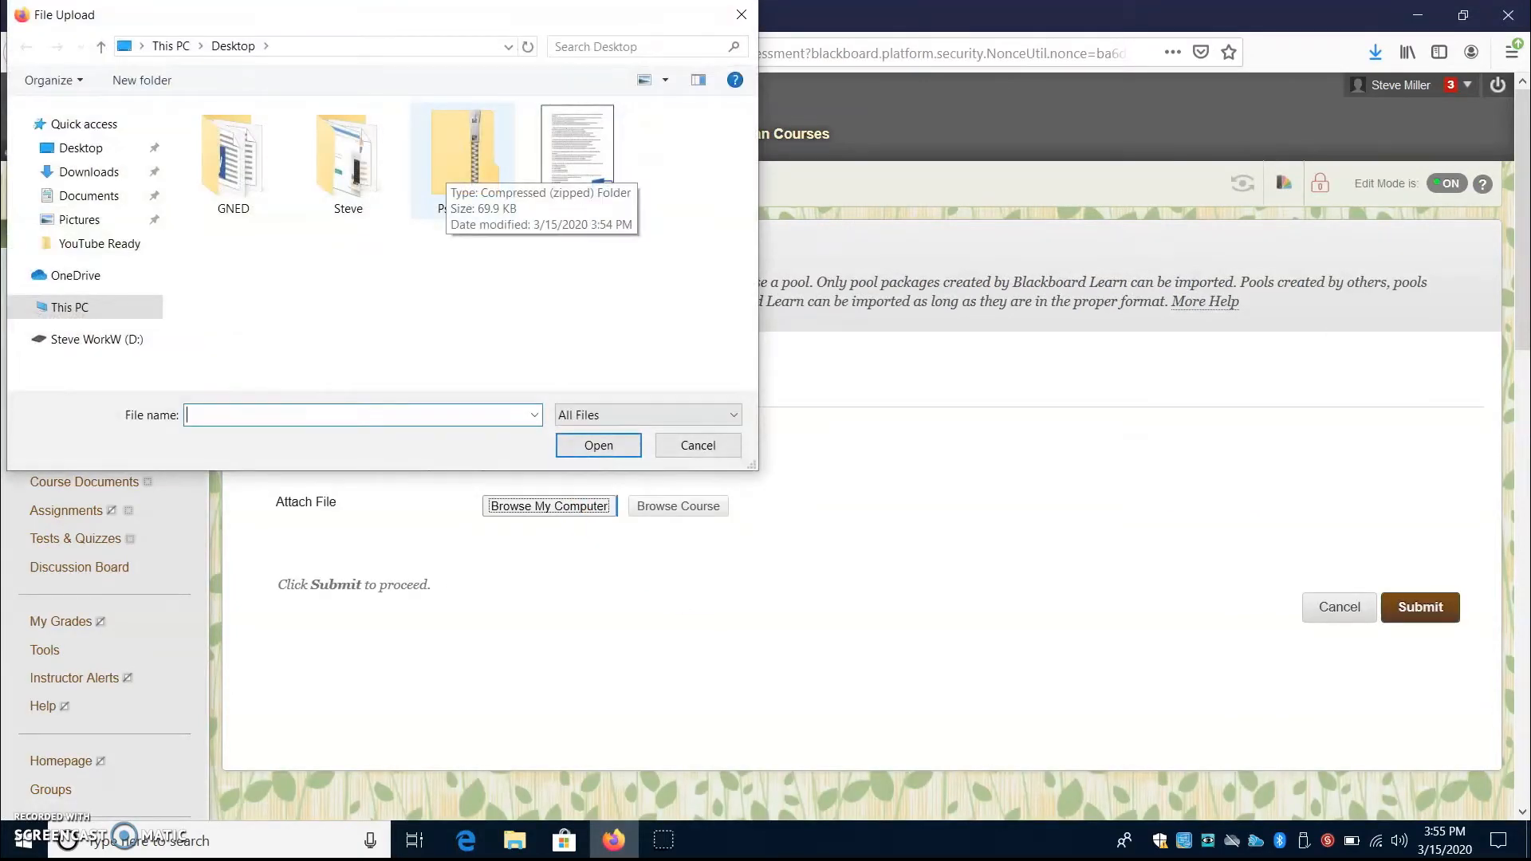
left_click(463, 156)
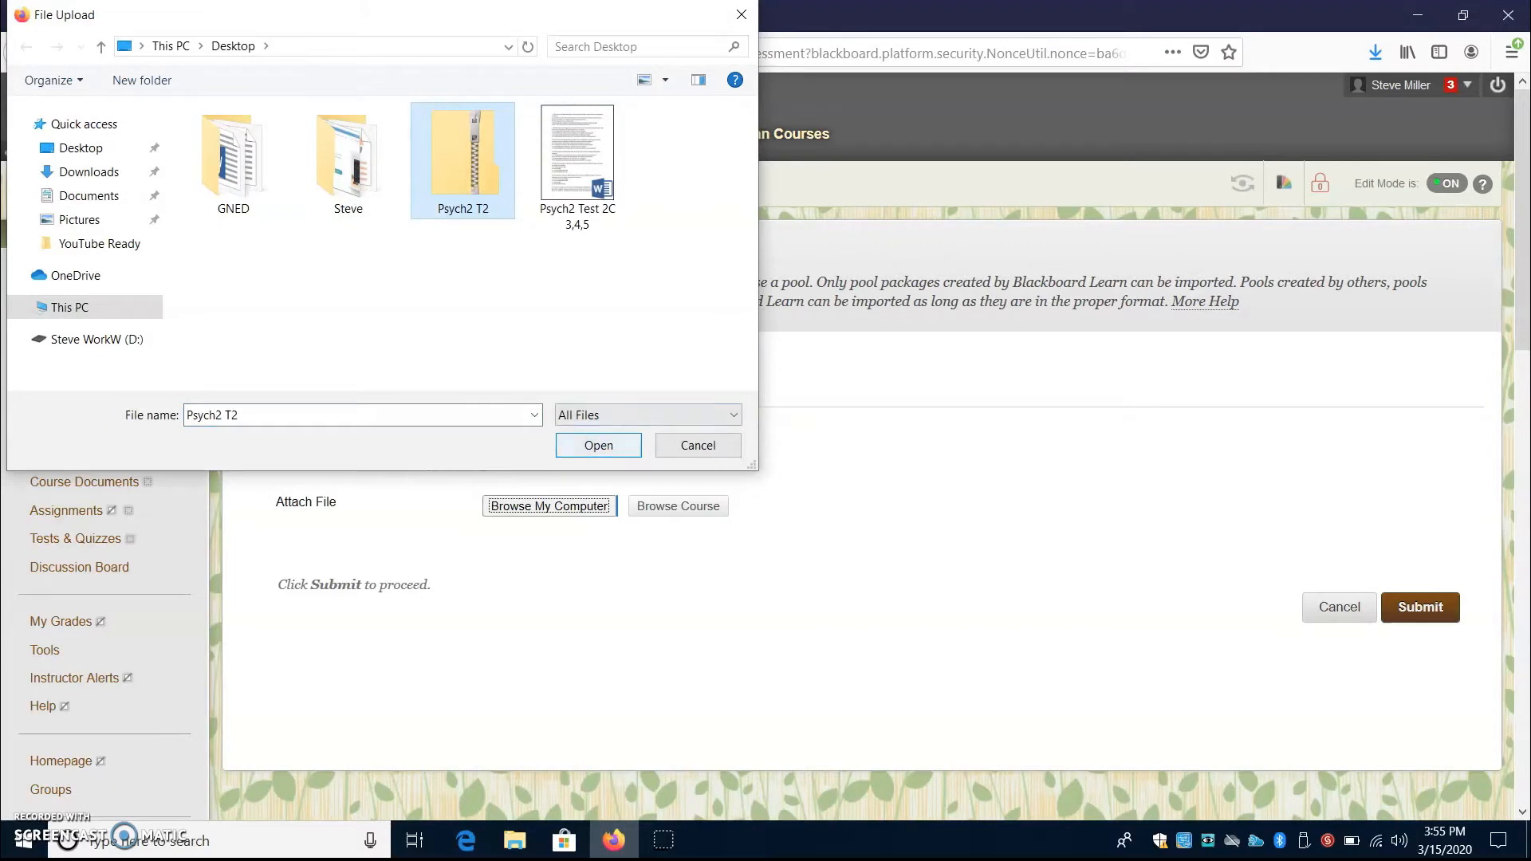
left_click(598, 446)
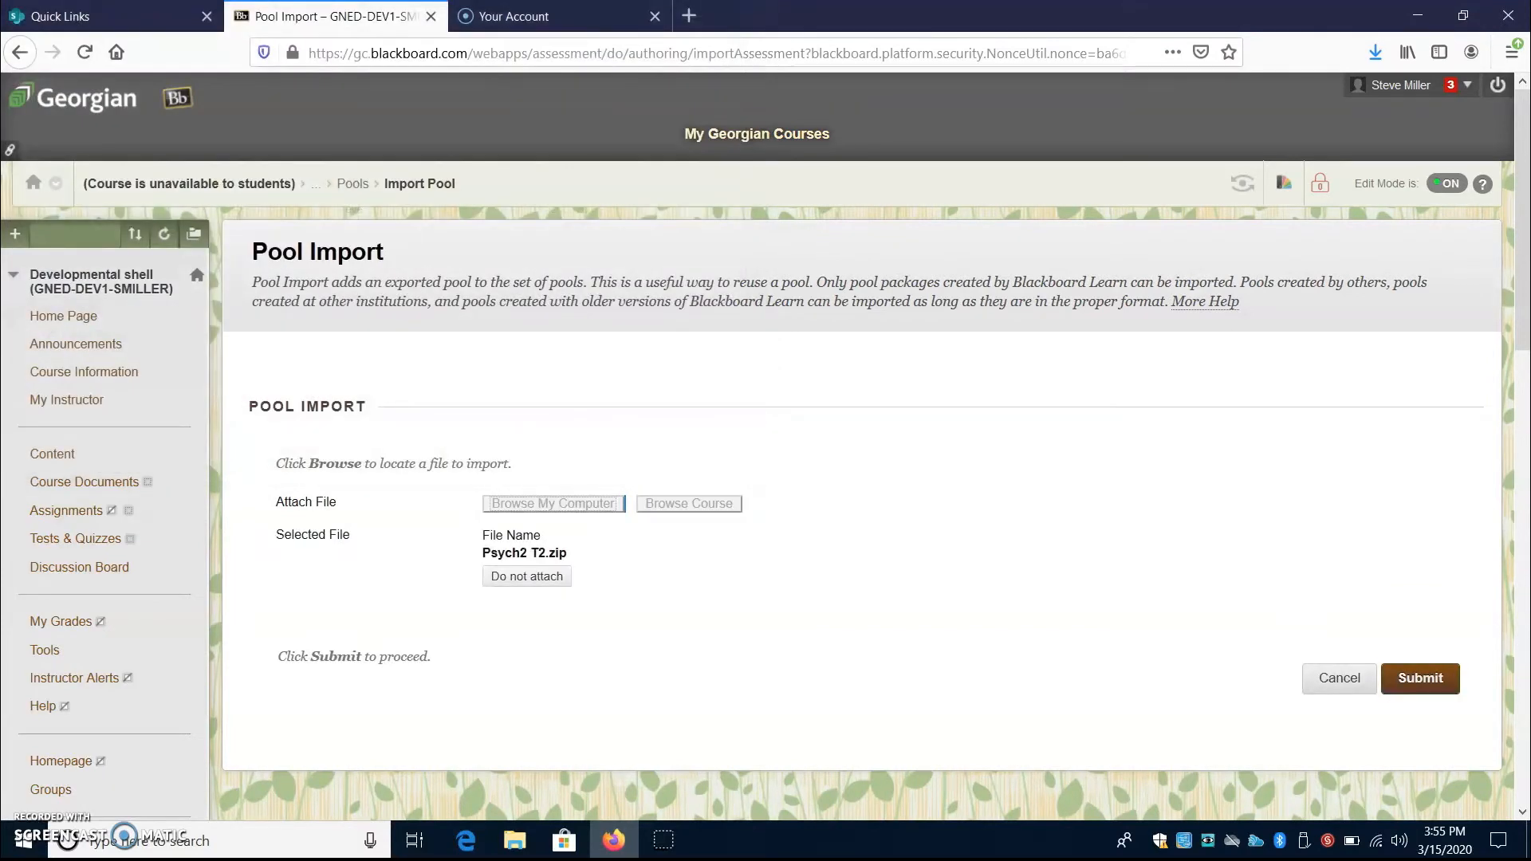
left_click(1420, 678)
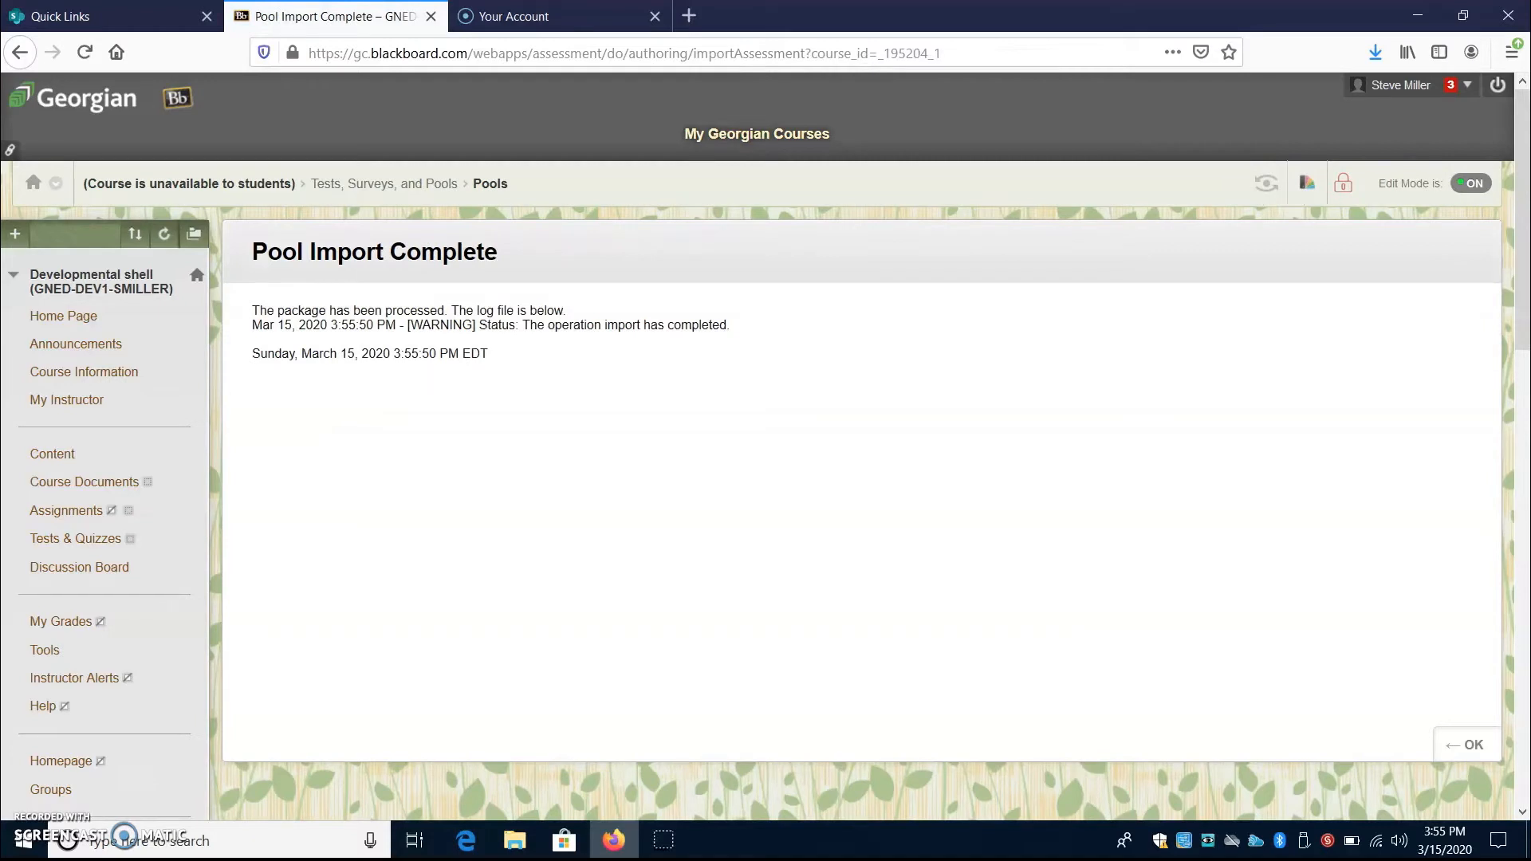
left_click(1465, 745)
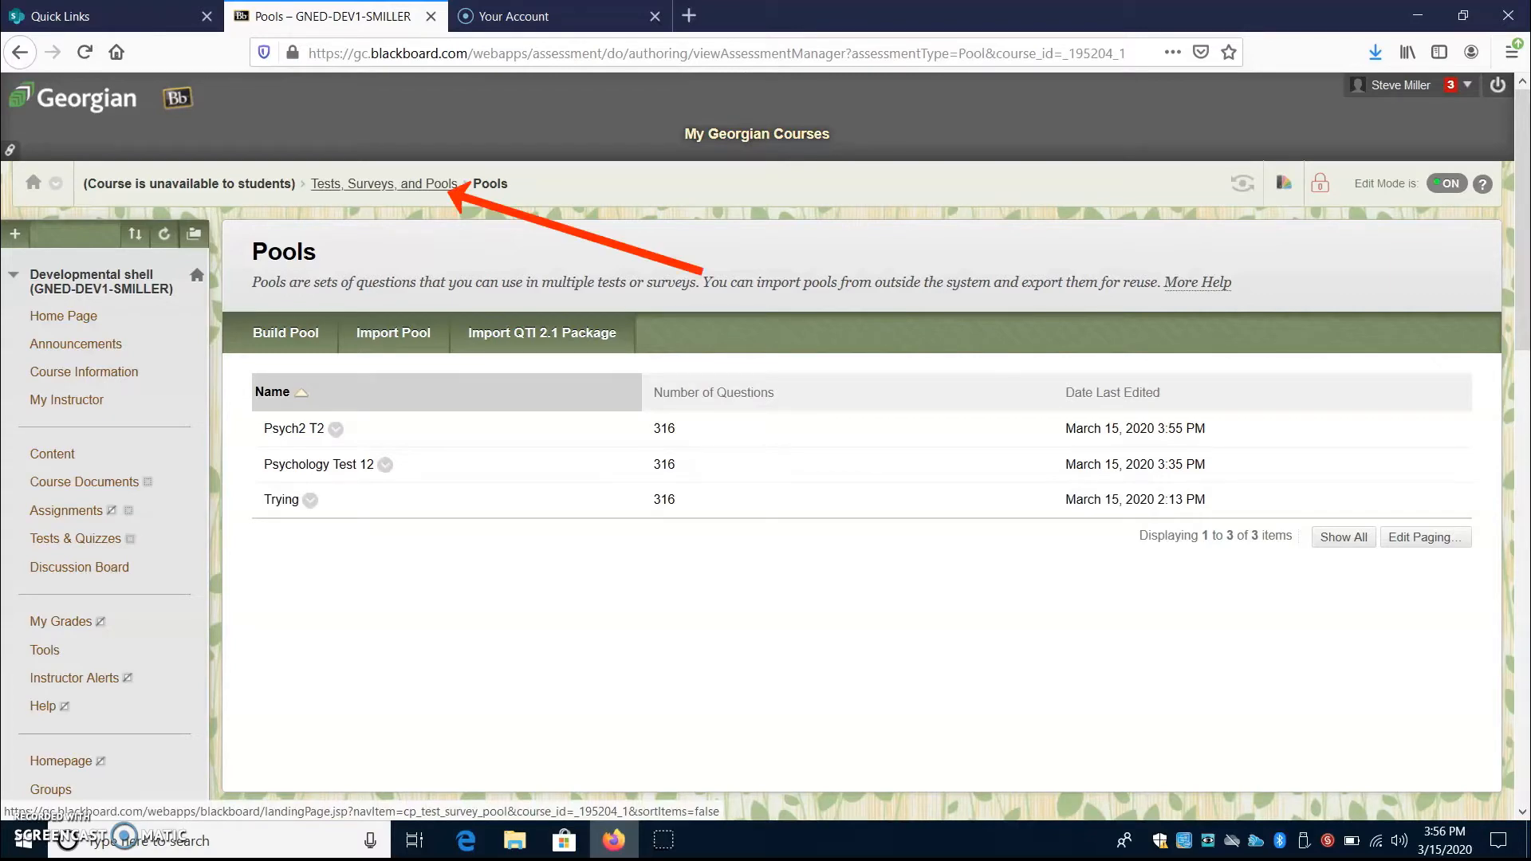
Build a new test named Psych2 T2 in the course, leaving its description and instructions blank.
left_click(435, 184)
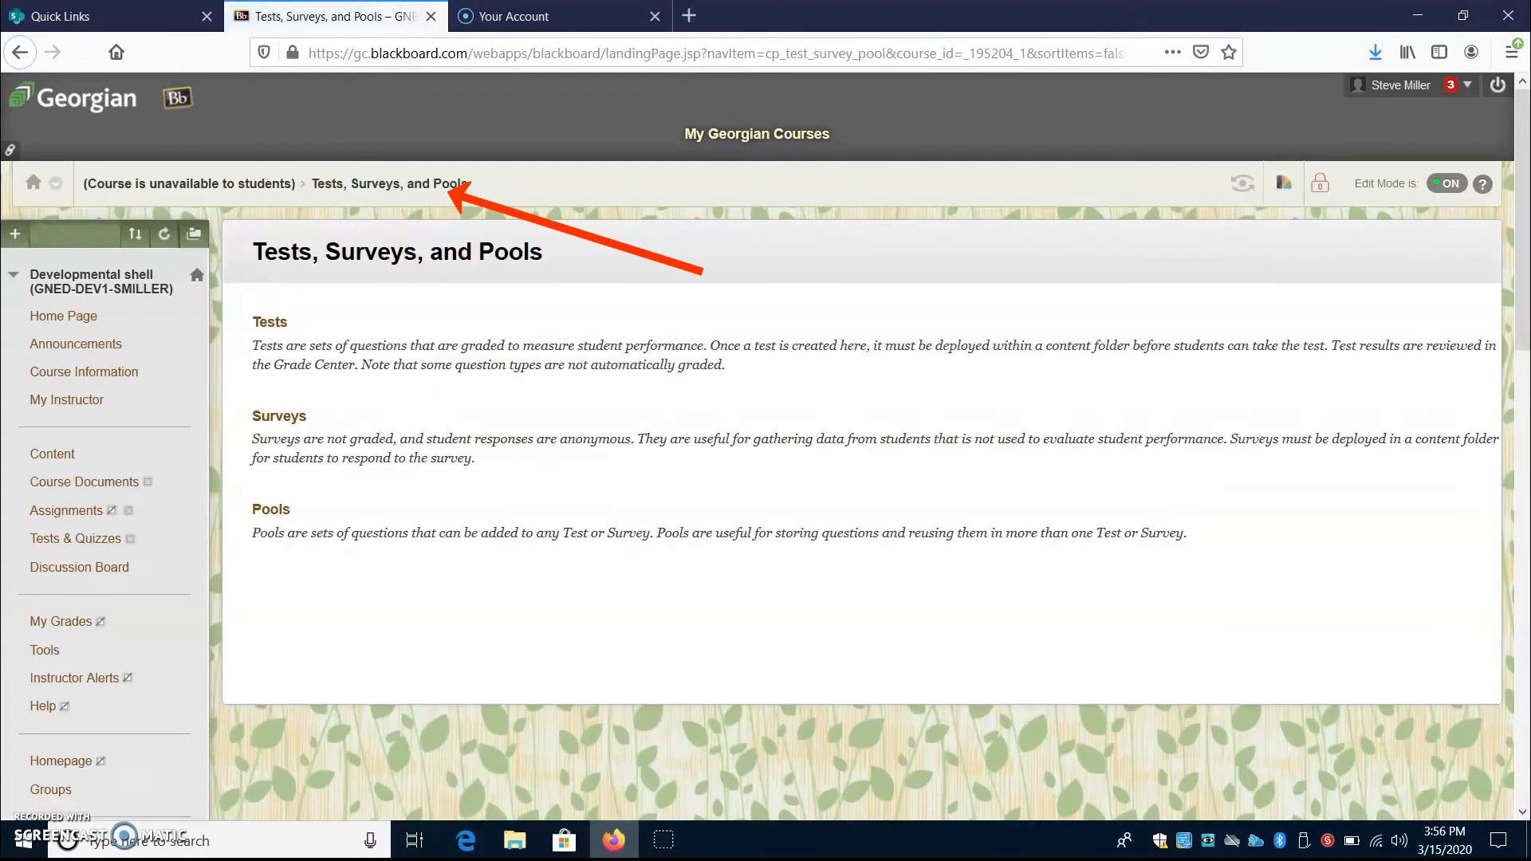
left_click(269, 323)
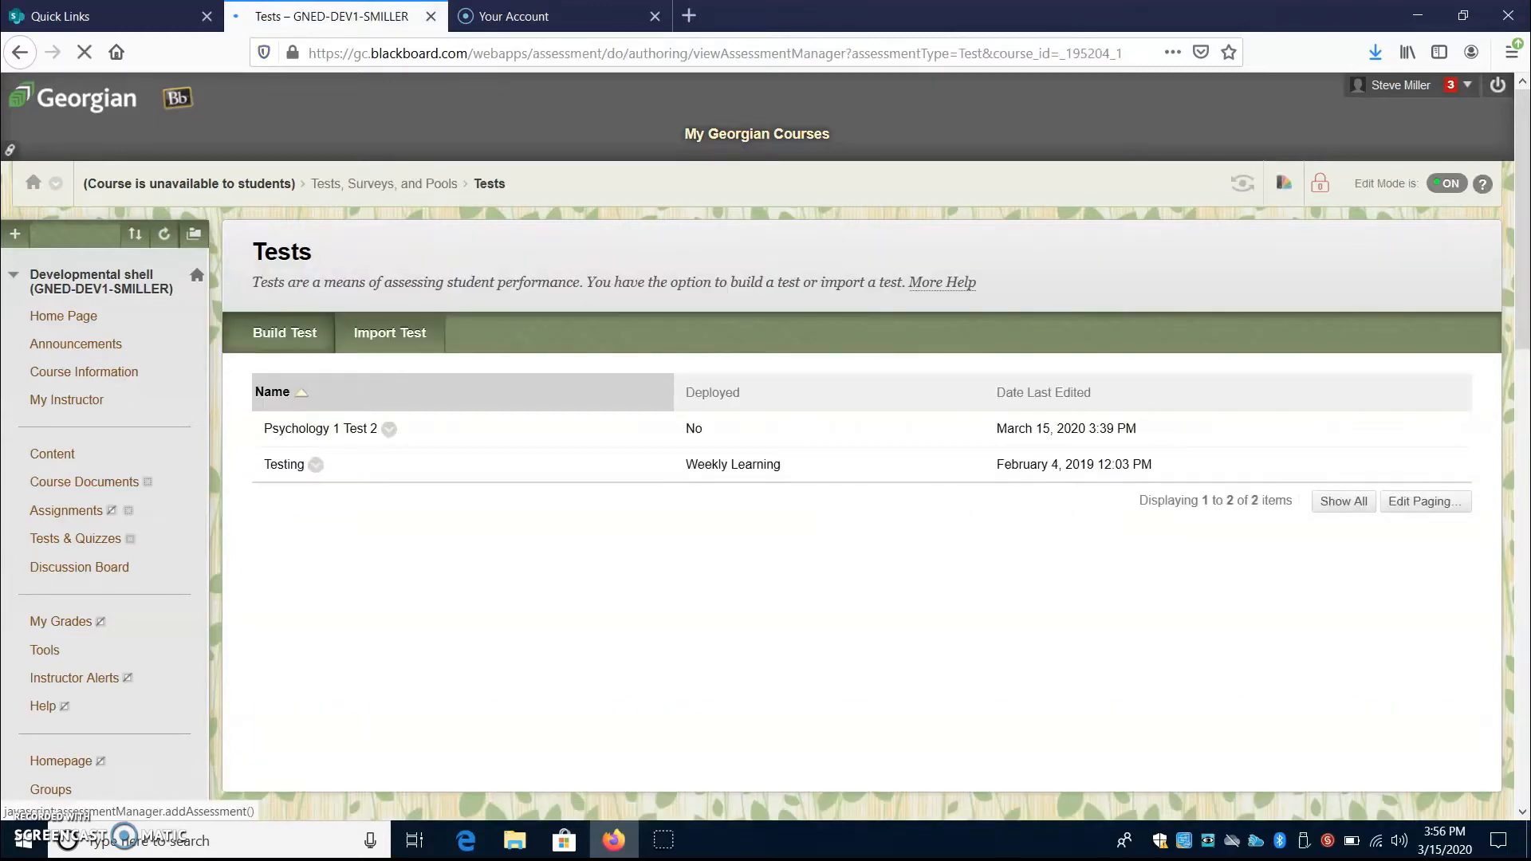
left_click(284, 333)
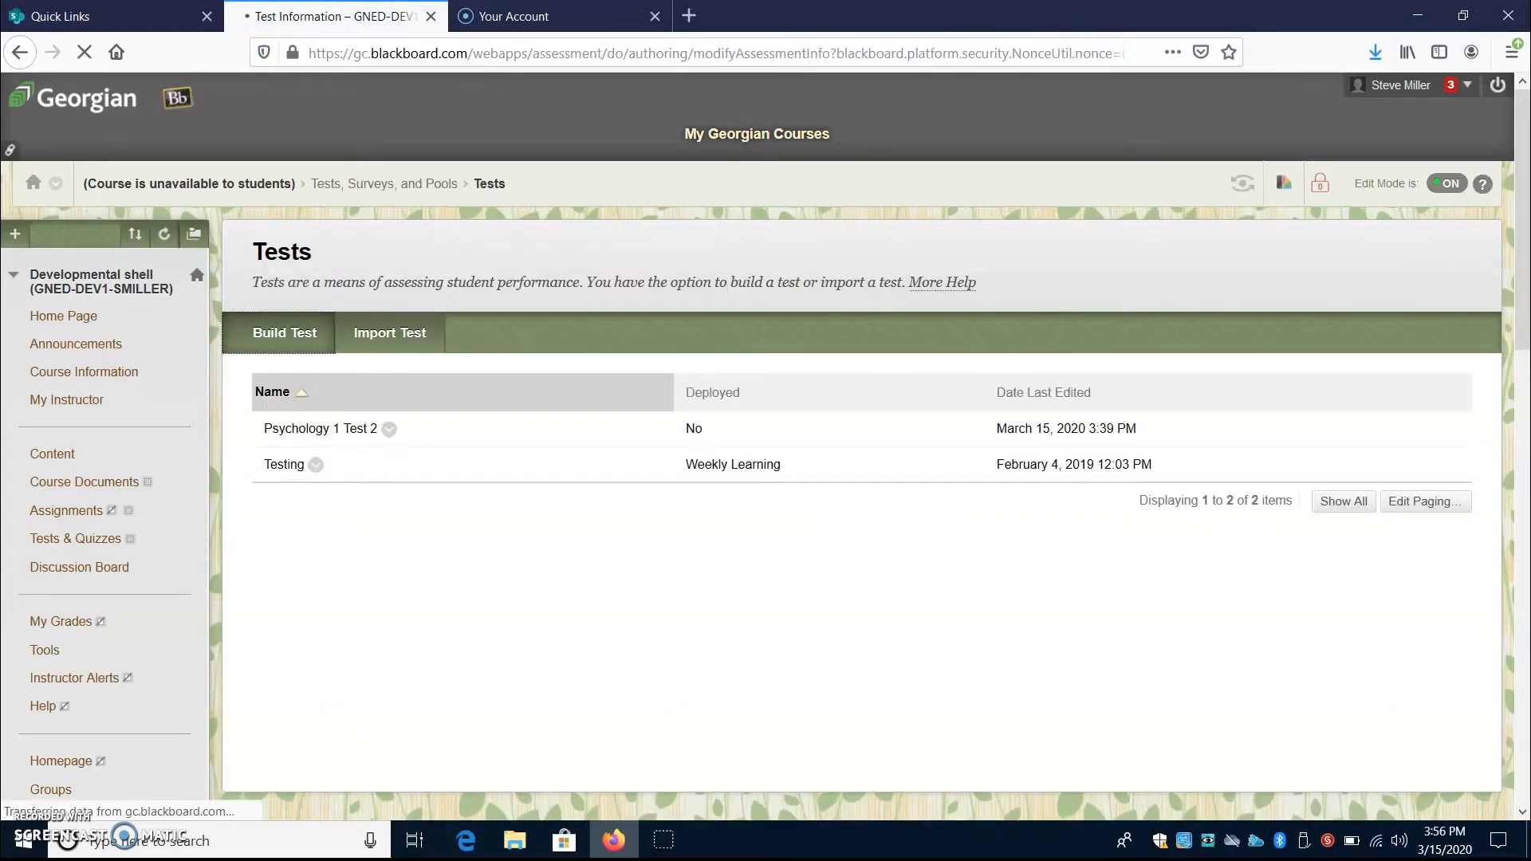
left_click(565, 445)
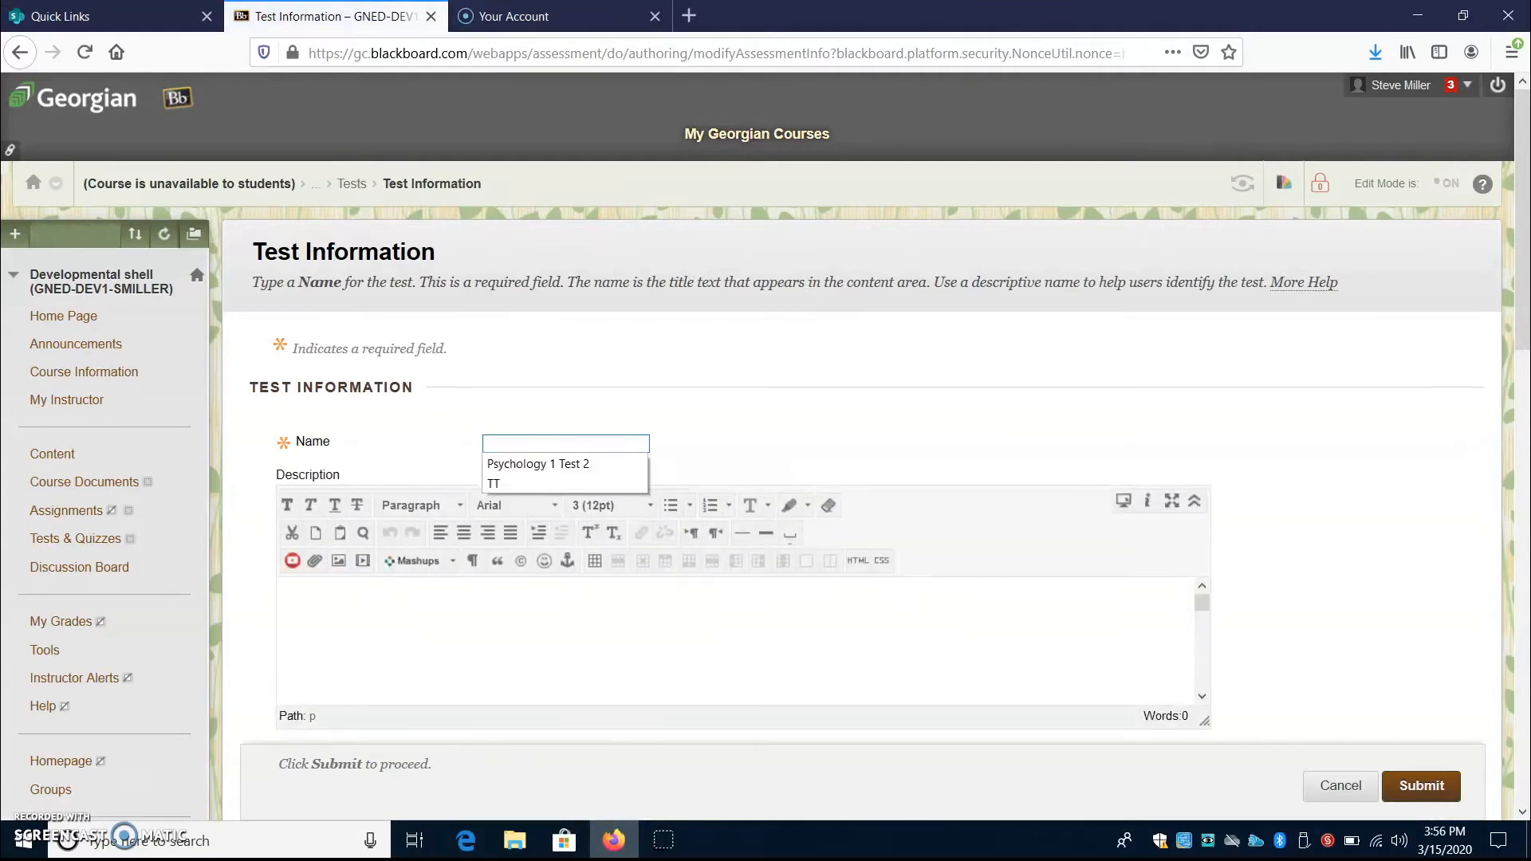
type("P")
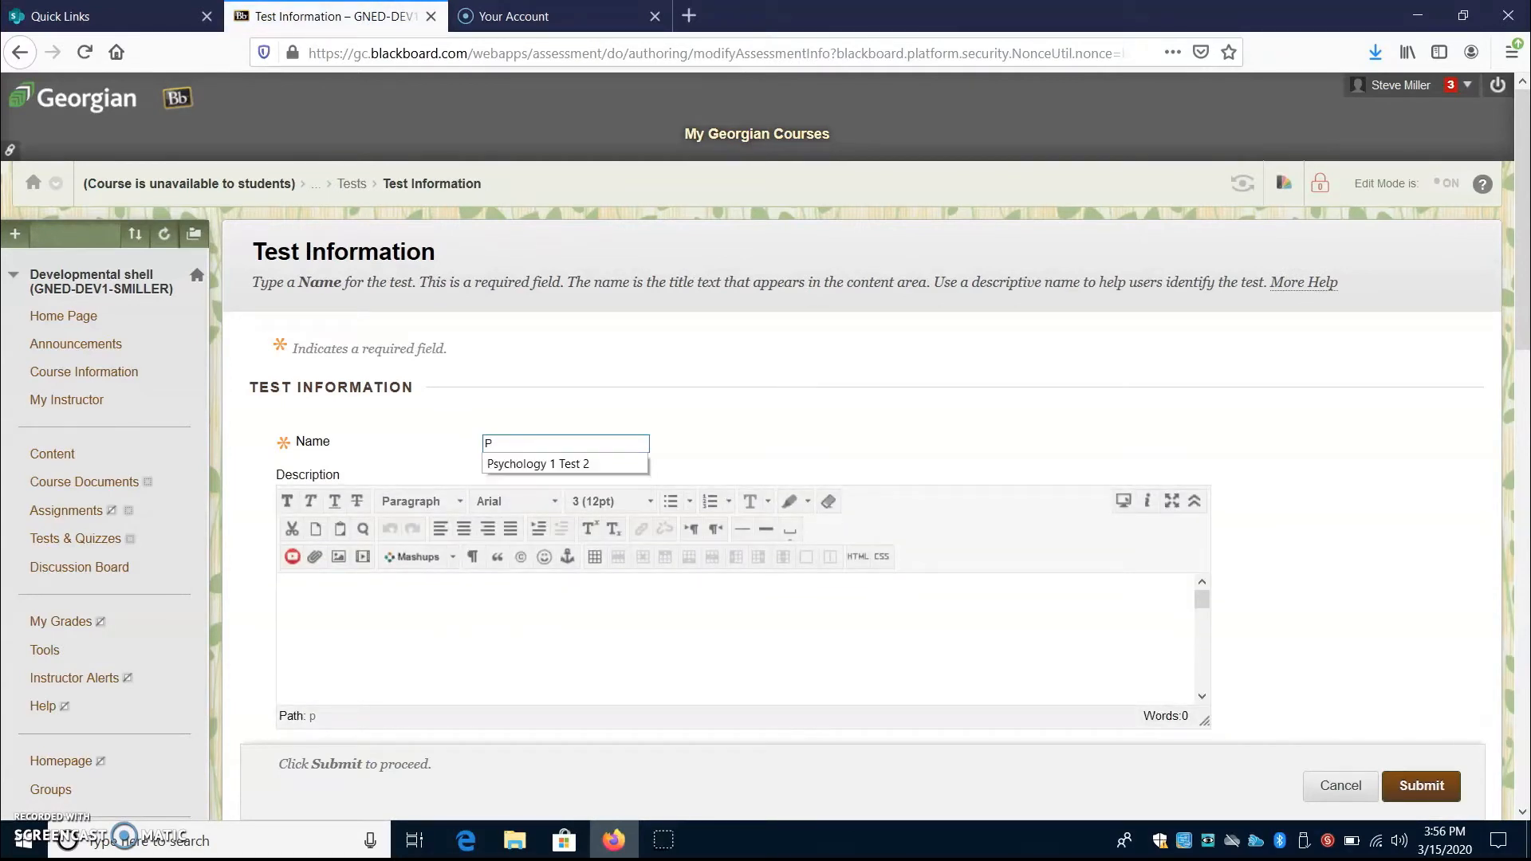
type("yc")
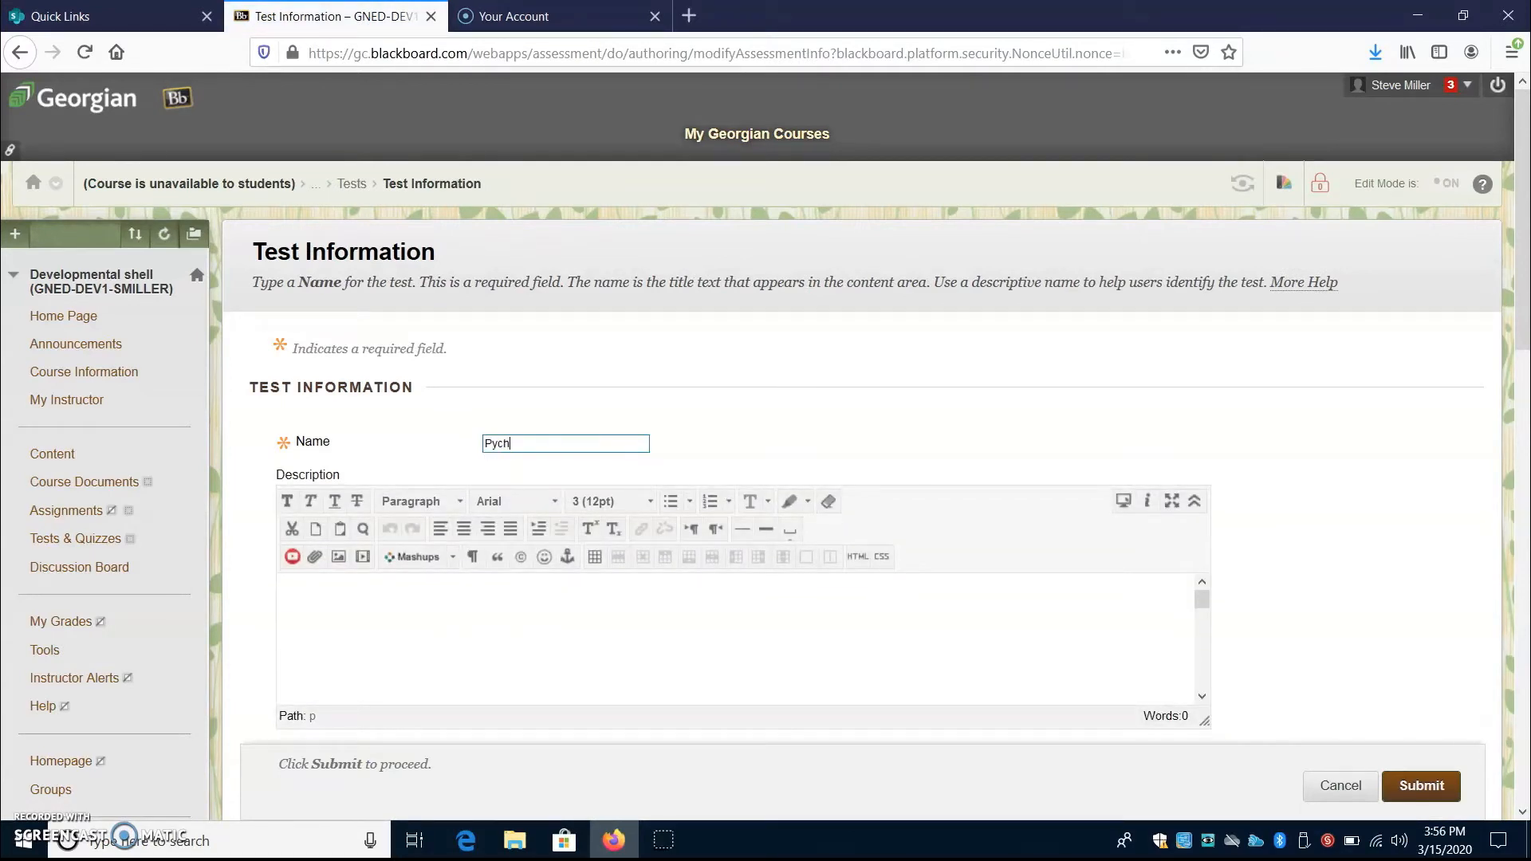
type("h")
key("BackSpace")
key("BackSpace")
key("BackSpace")
type("sych2 T2")
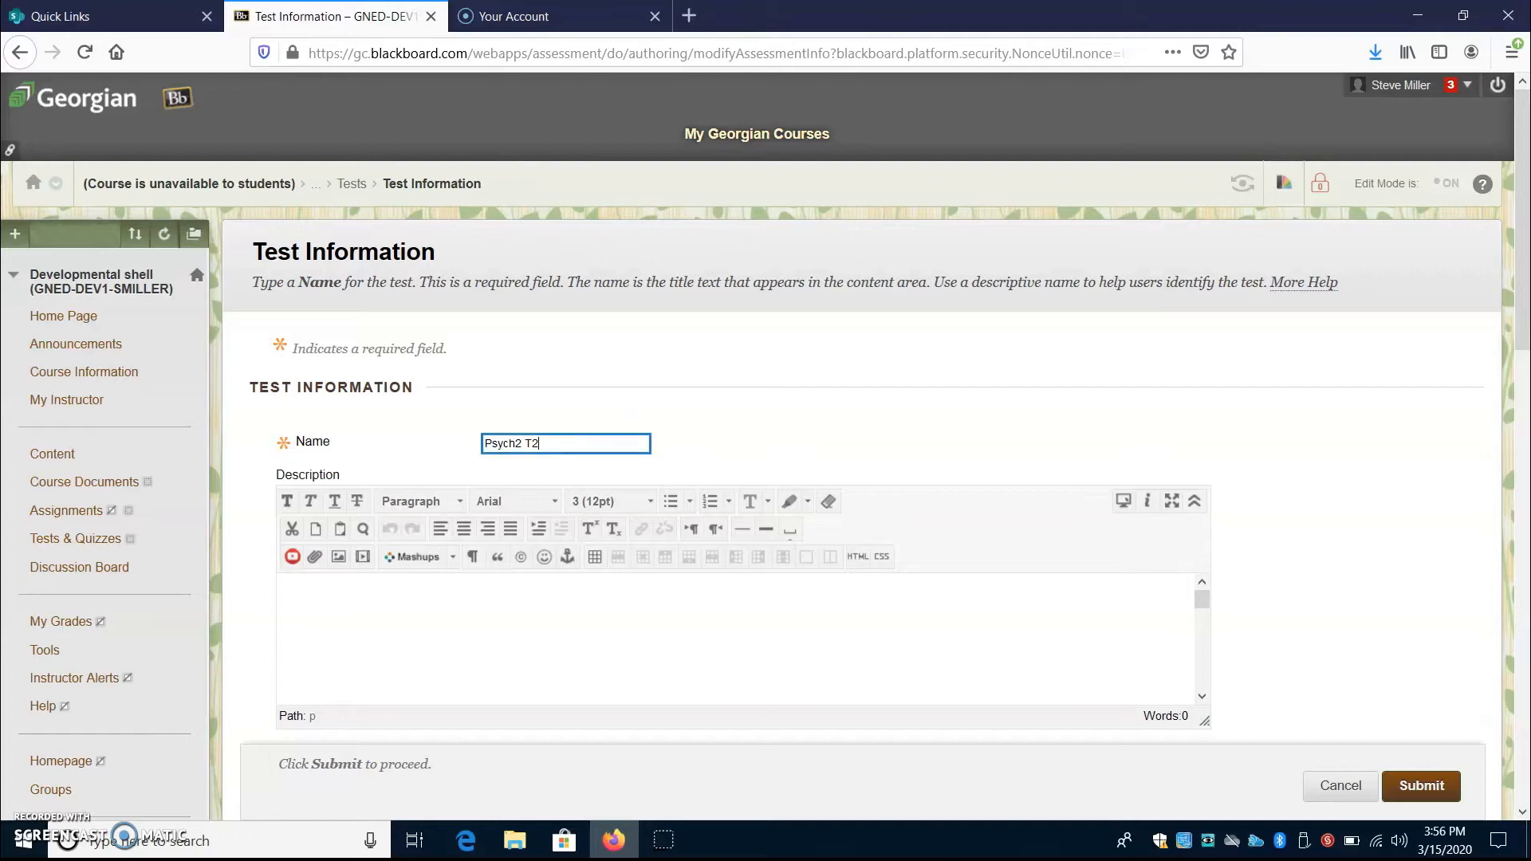
scroll(766, 447, "down", 4)
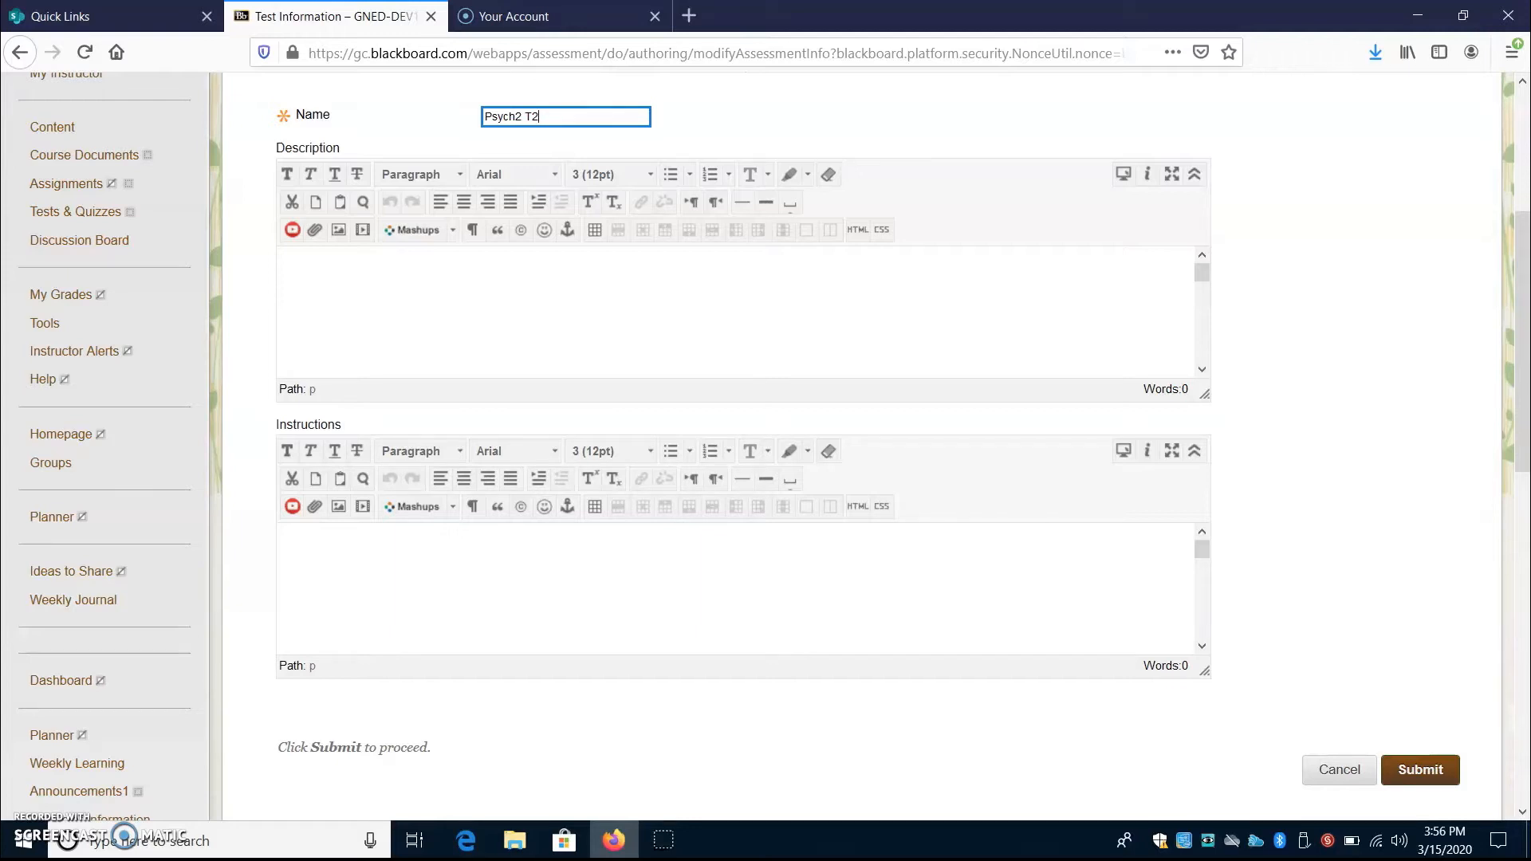
scroll(766, 447, "down", 3)
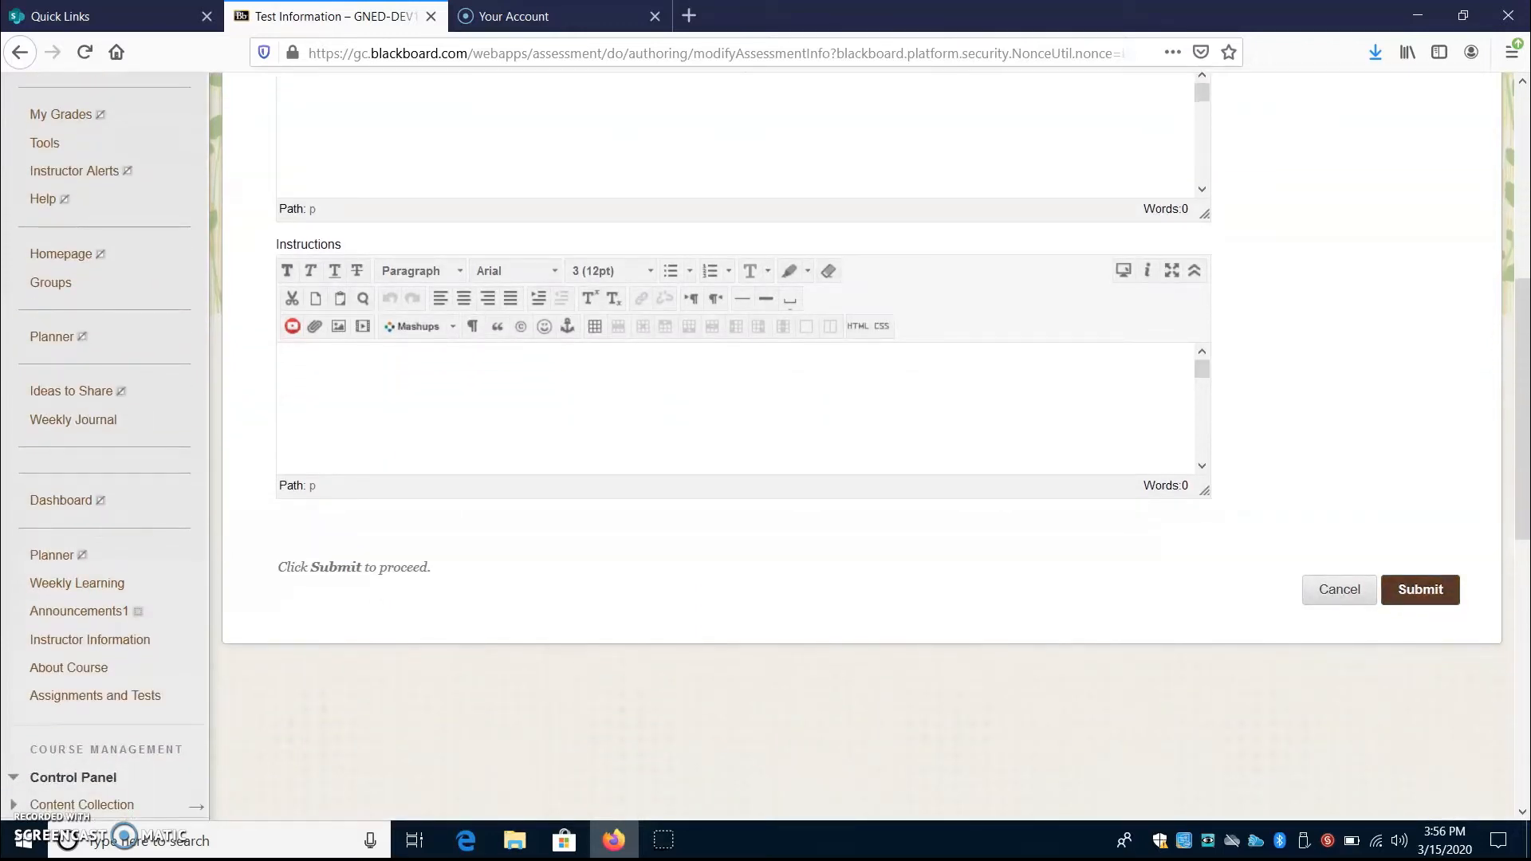
left_click(1420, 590)
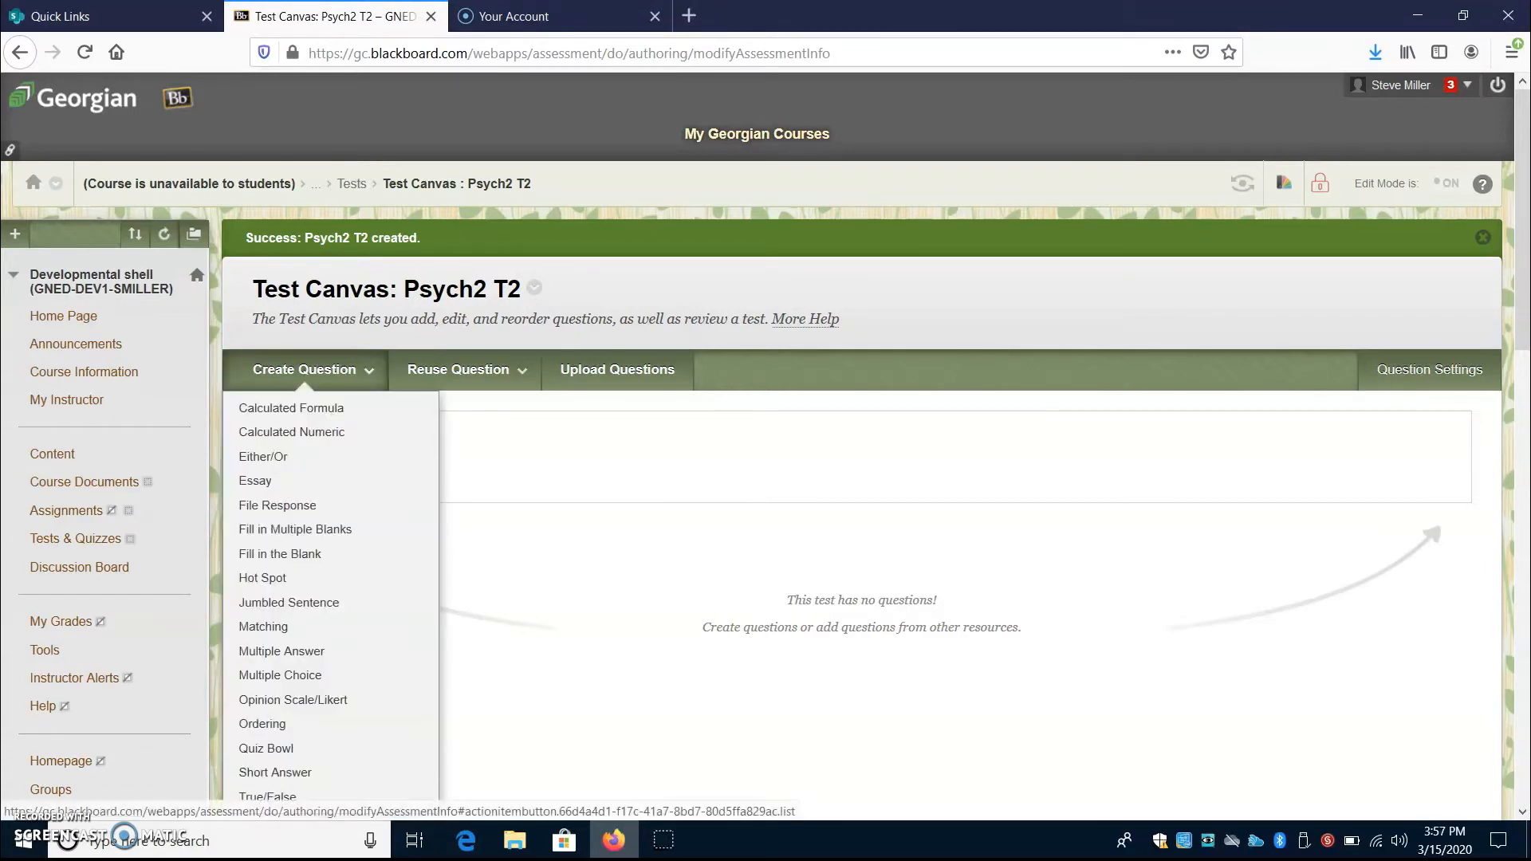
Add a random block to the test that draws on all pool questions from the Psych2 T2 pool.
mouse_move(465, 370)
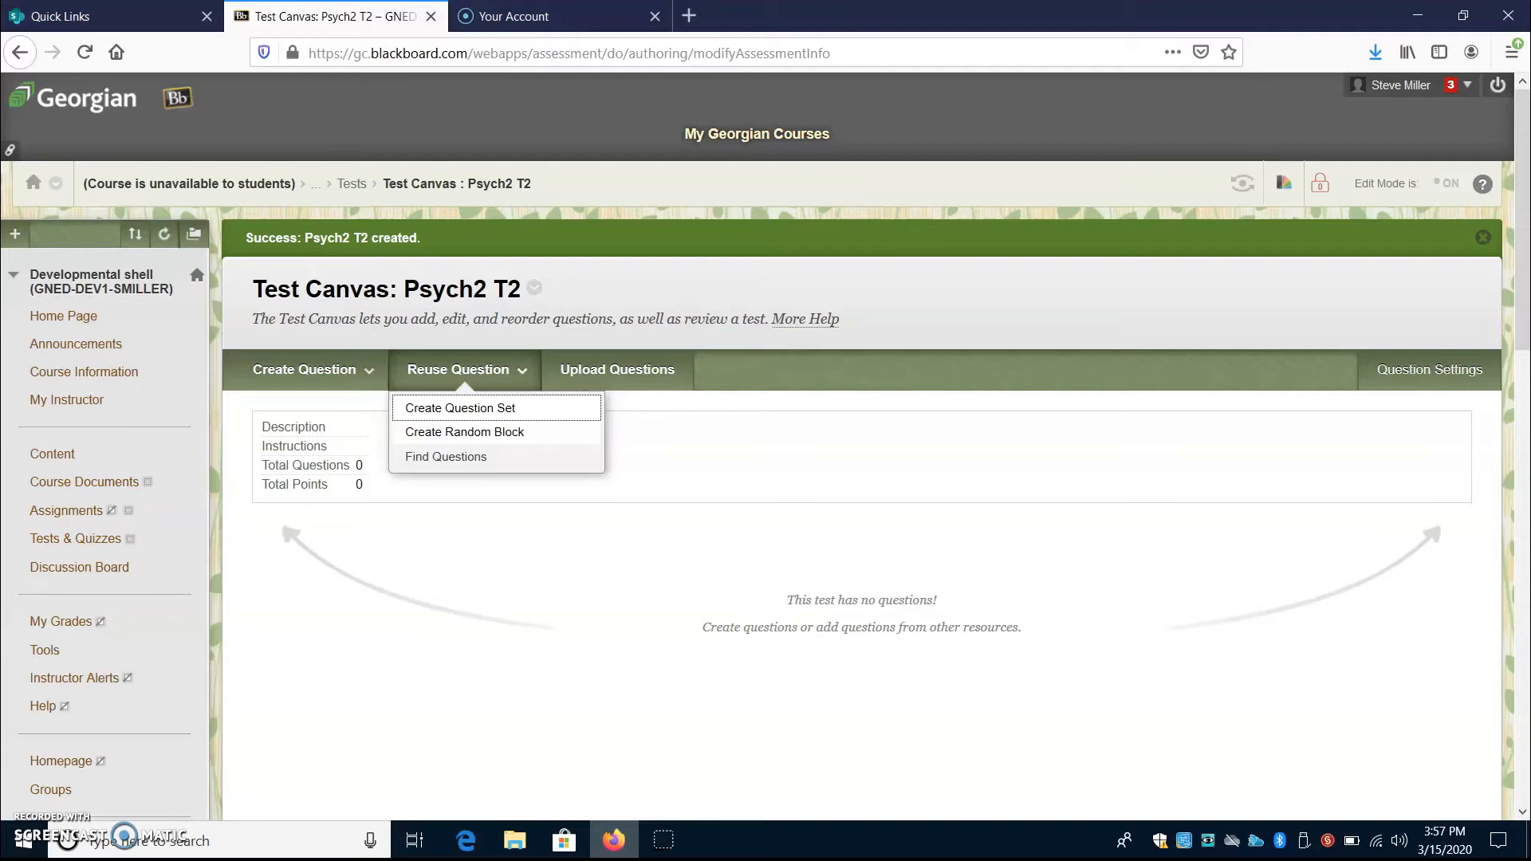
left_click(464, 432)
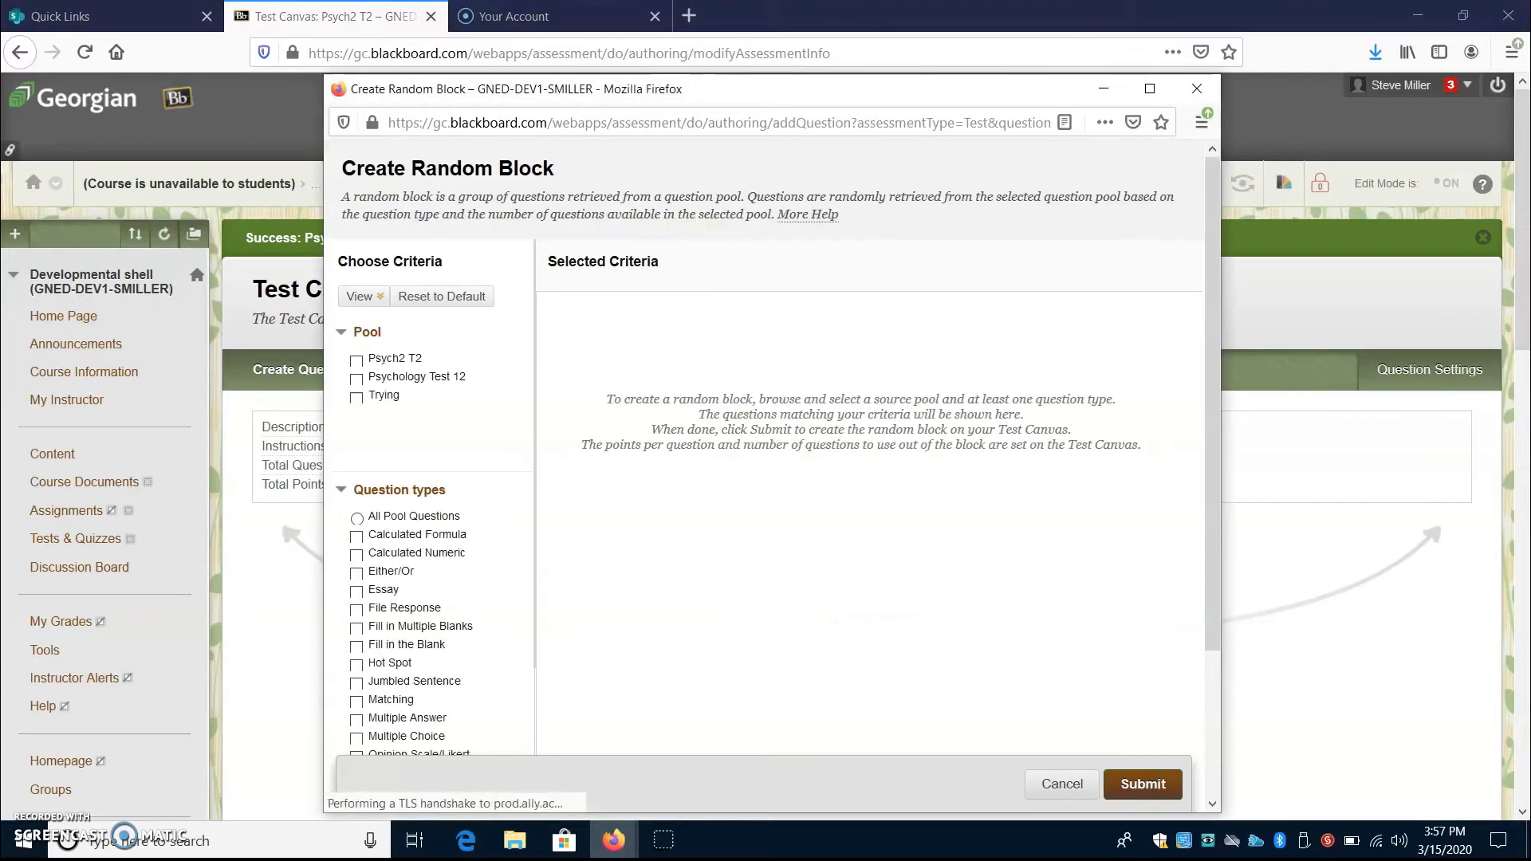
left_click(363, 296)
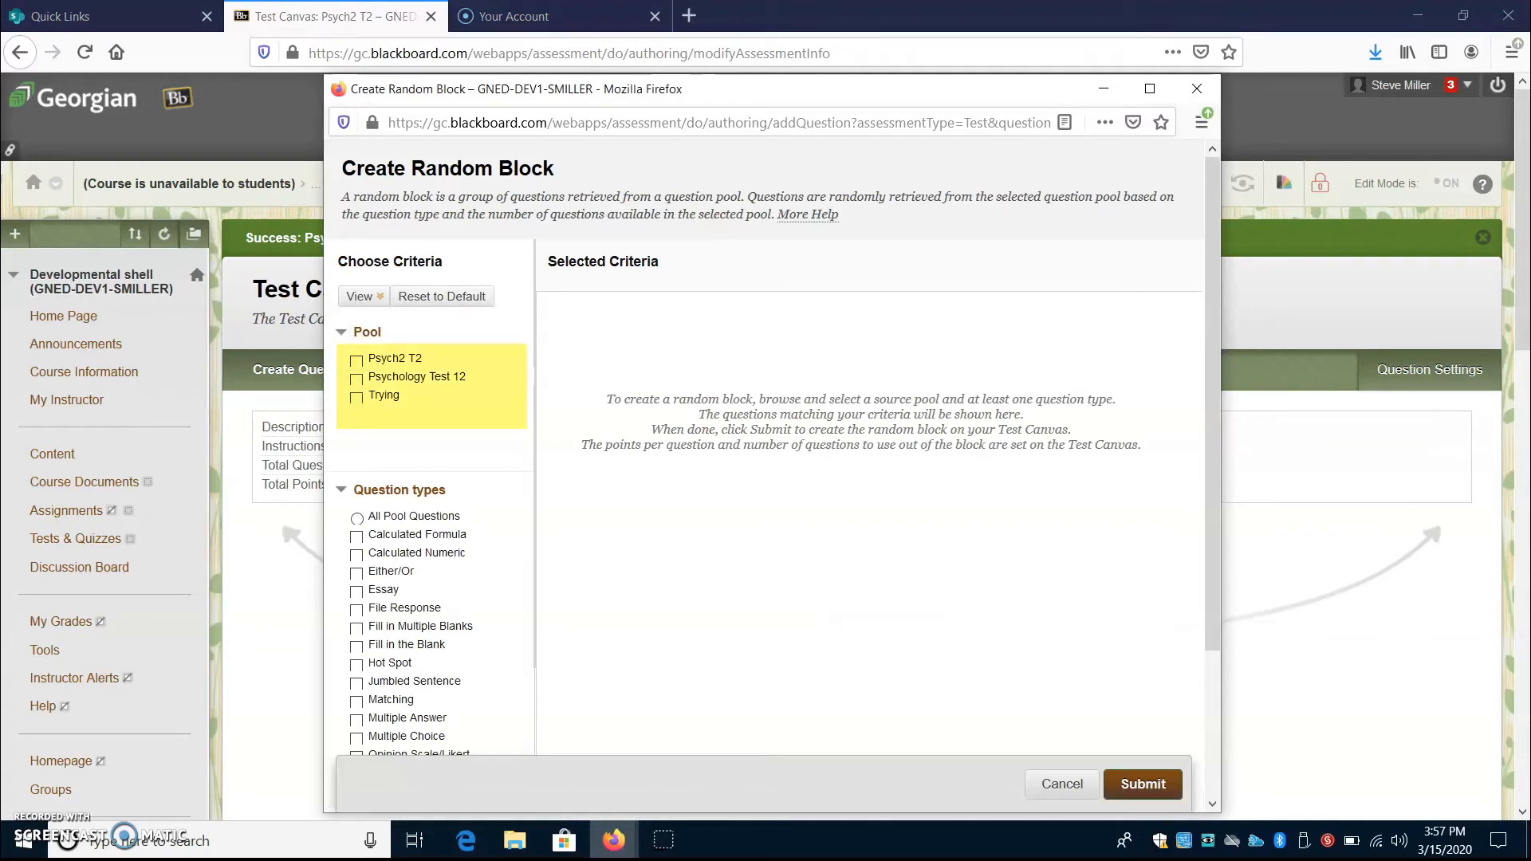
left_click(357, 360)
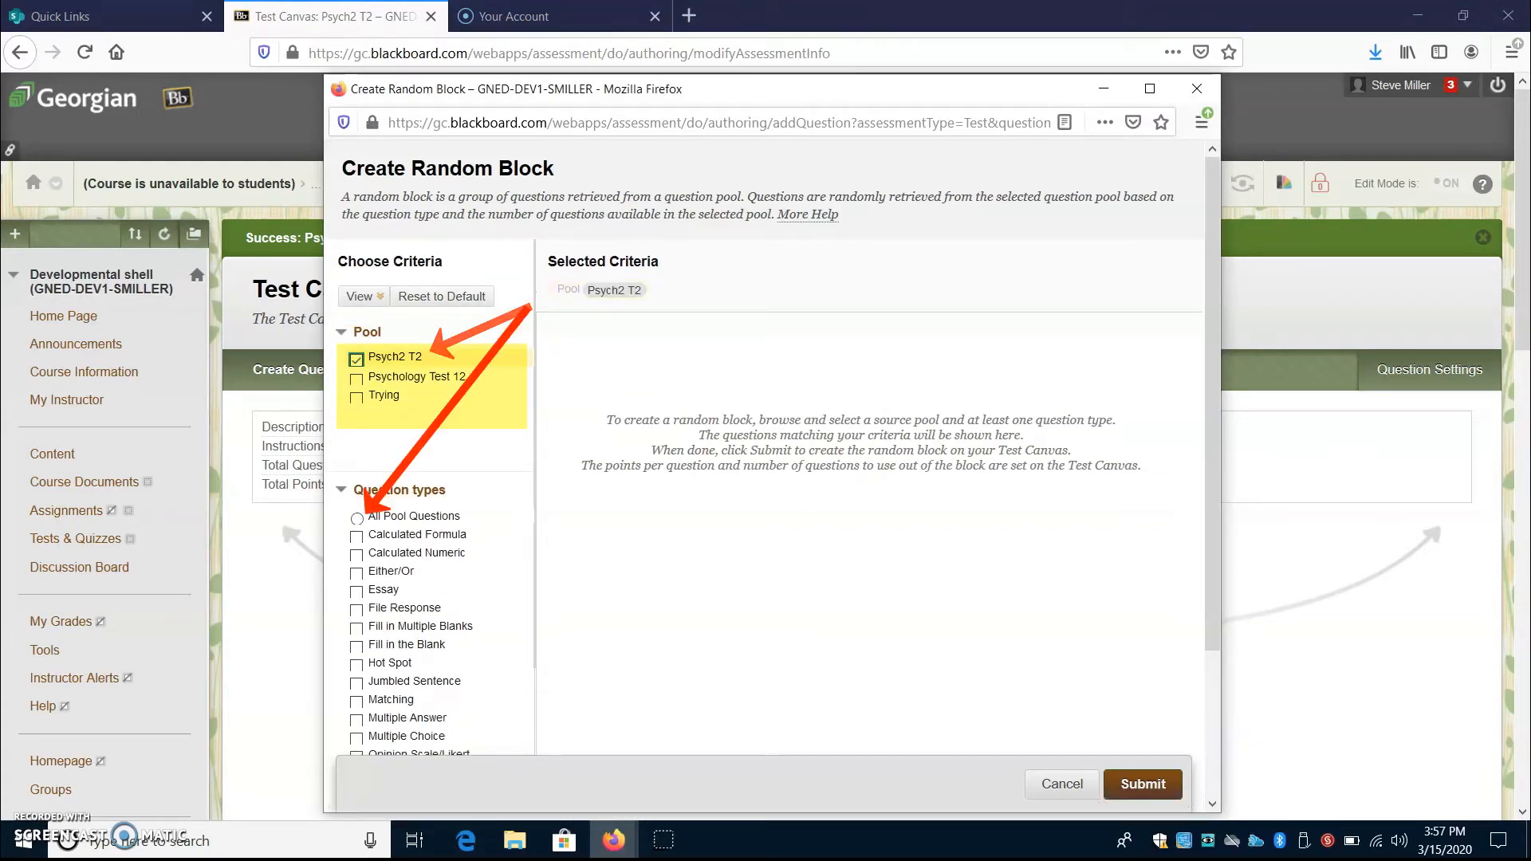
left_click(357, 519)
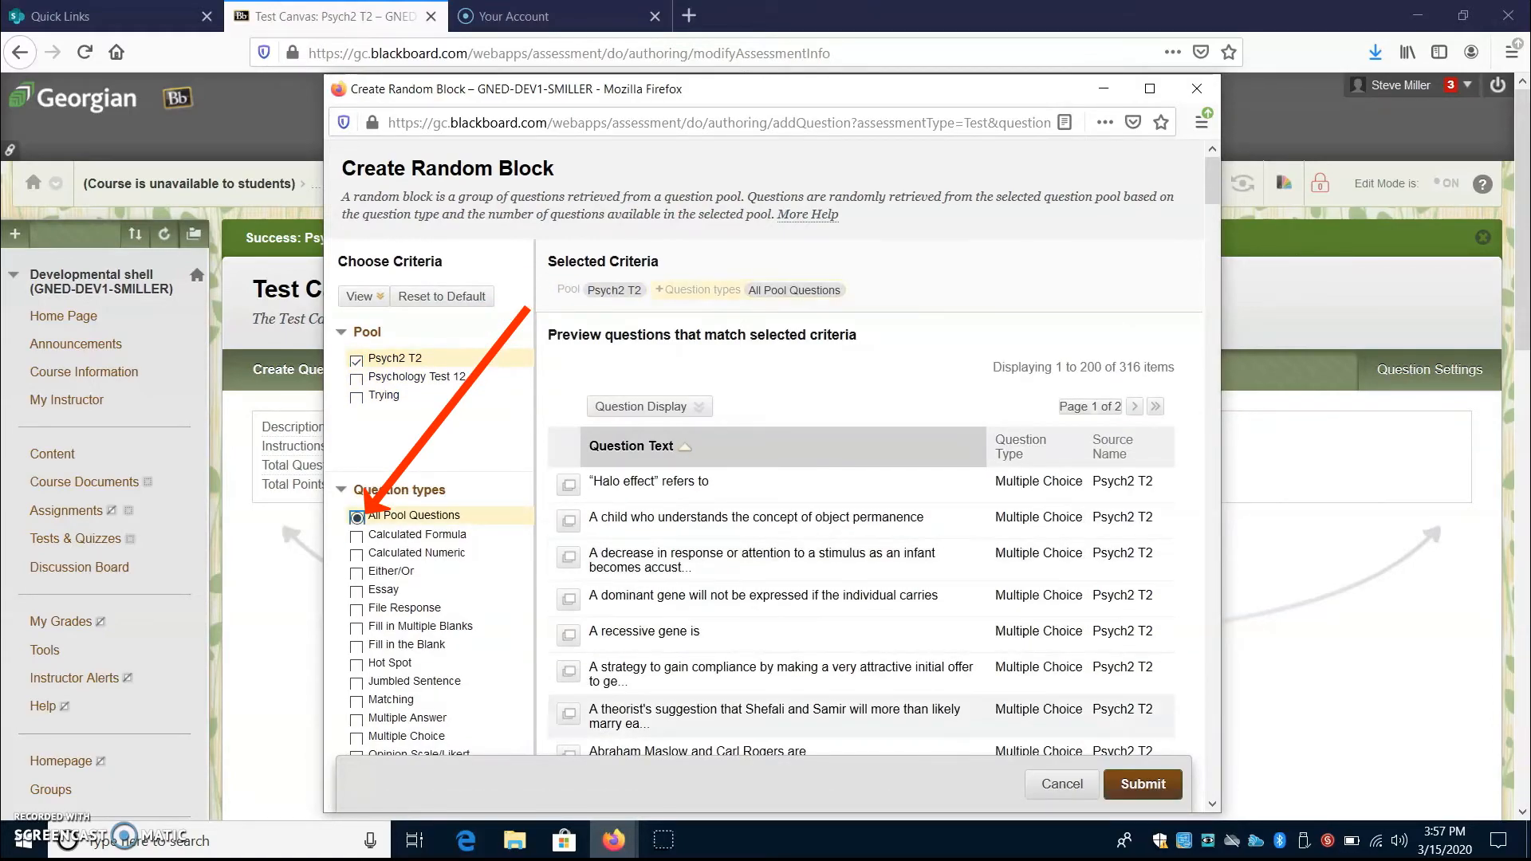
scroll(766, 447, "down", 10)
scroll(861, 447, "down", 20)
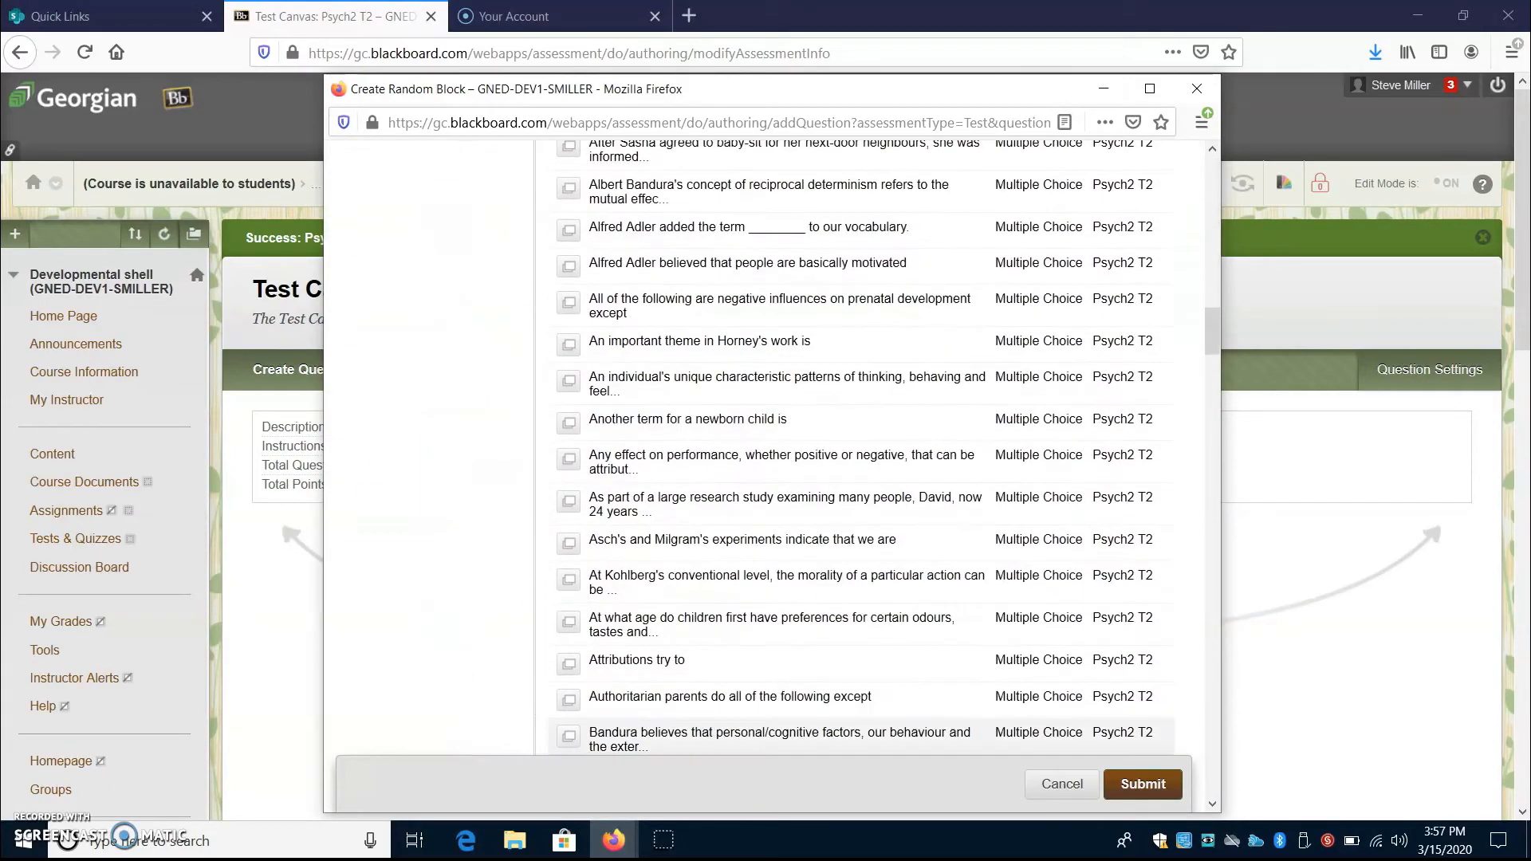
scroll(862, 447, "down", 20)
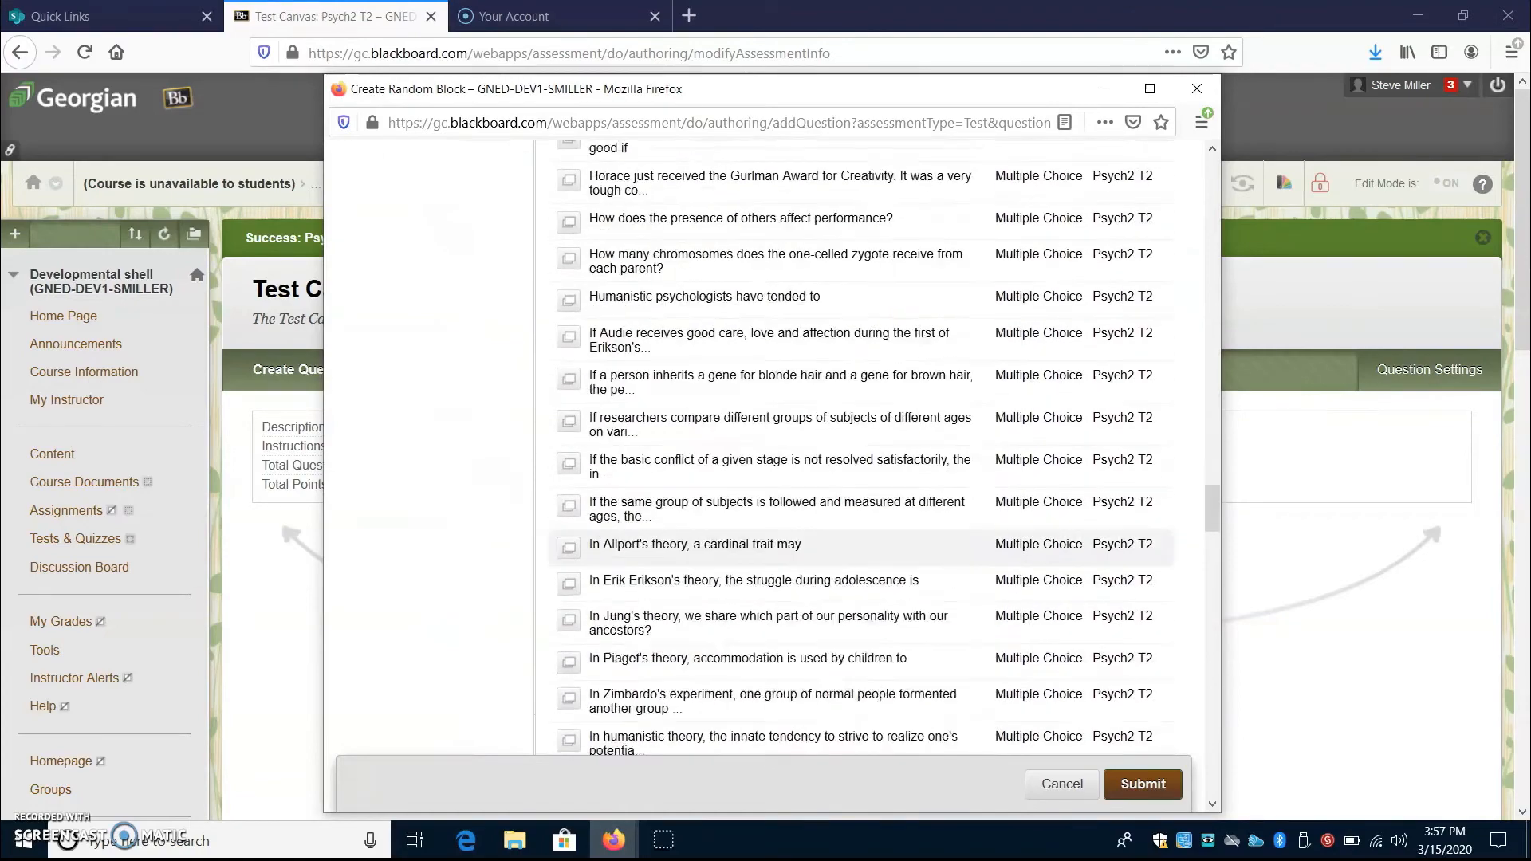
scroll(862, 447, "down", 20)
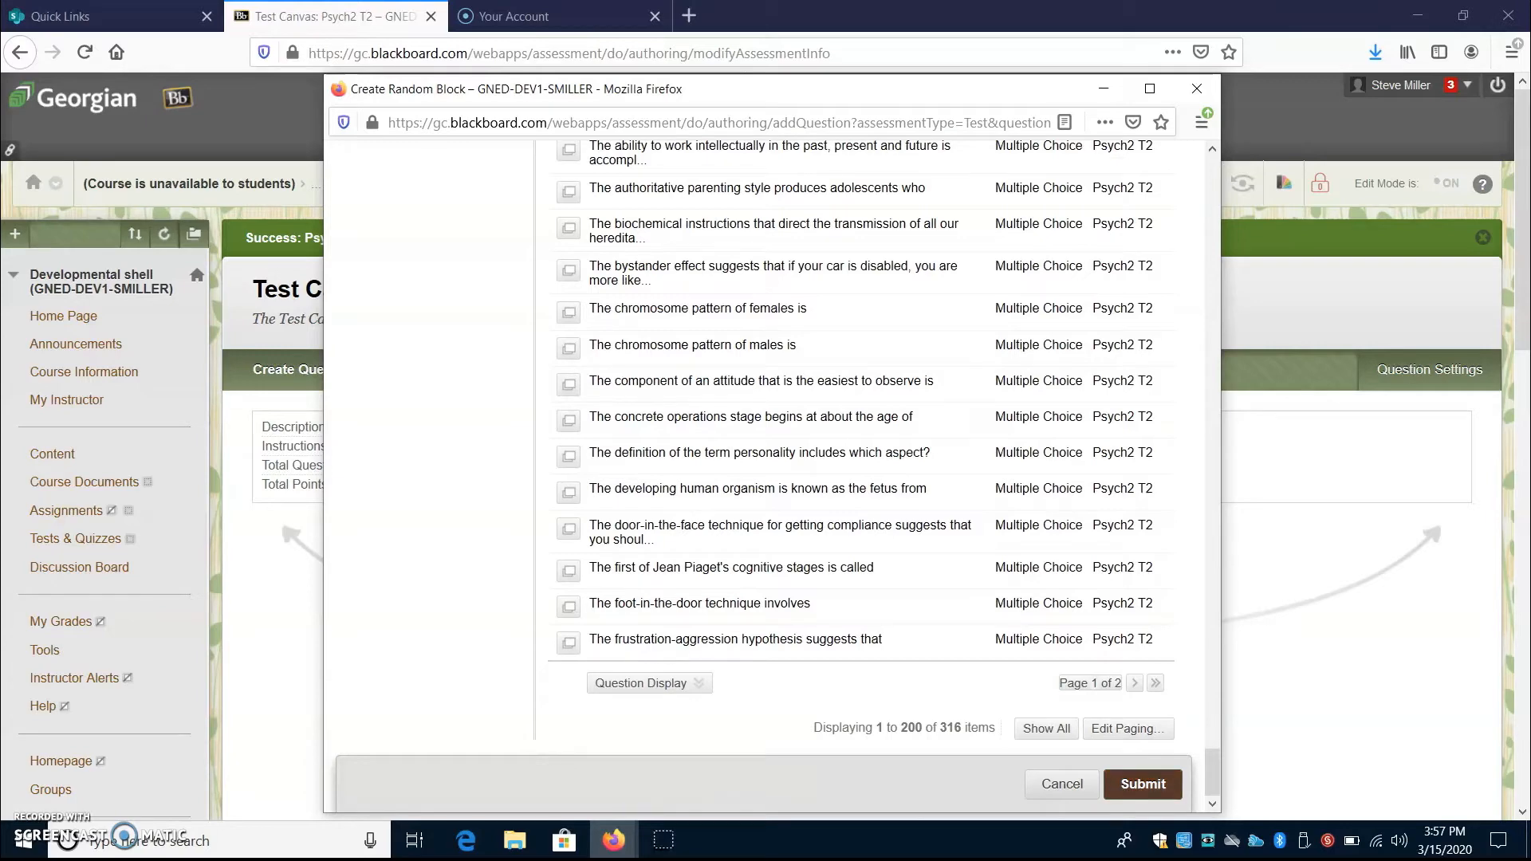
left_click(1142, 784)
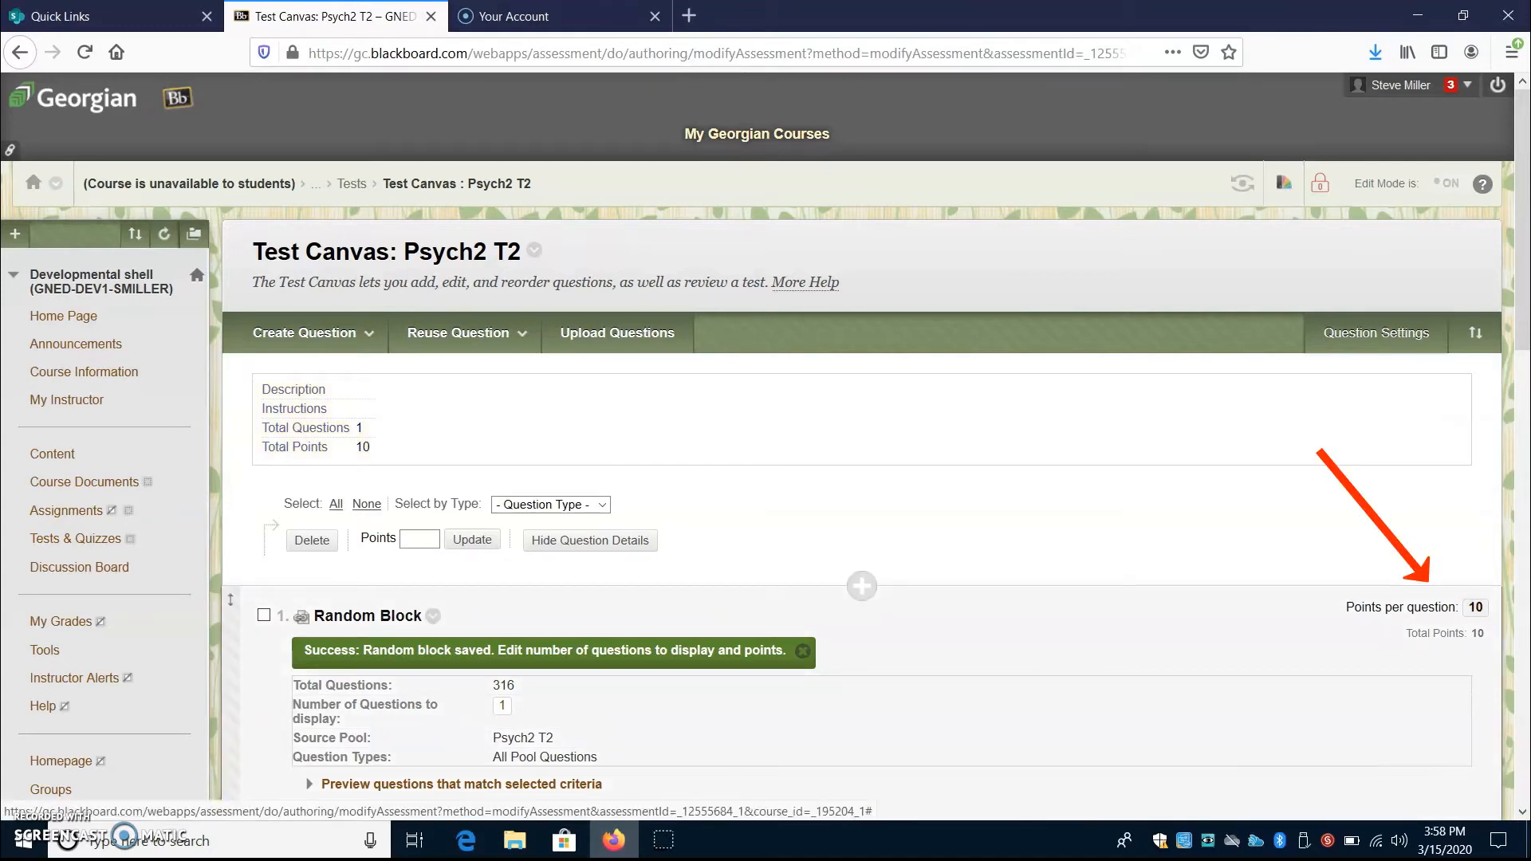
Set the random block's points per question to 1.
left_click(1475, 607)
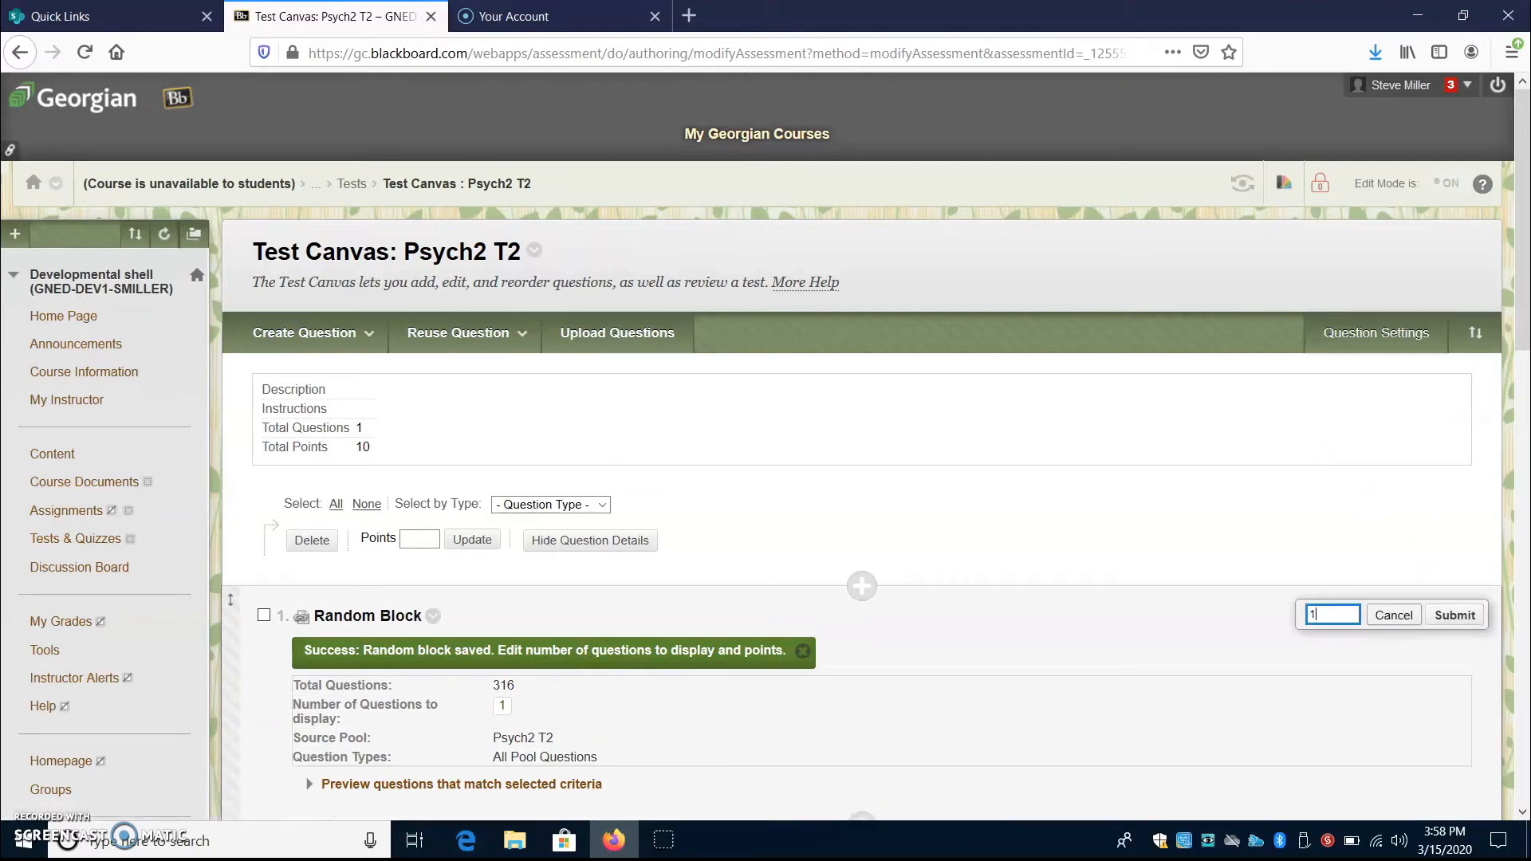
left_click(1456, 615)
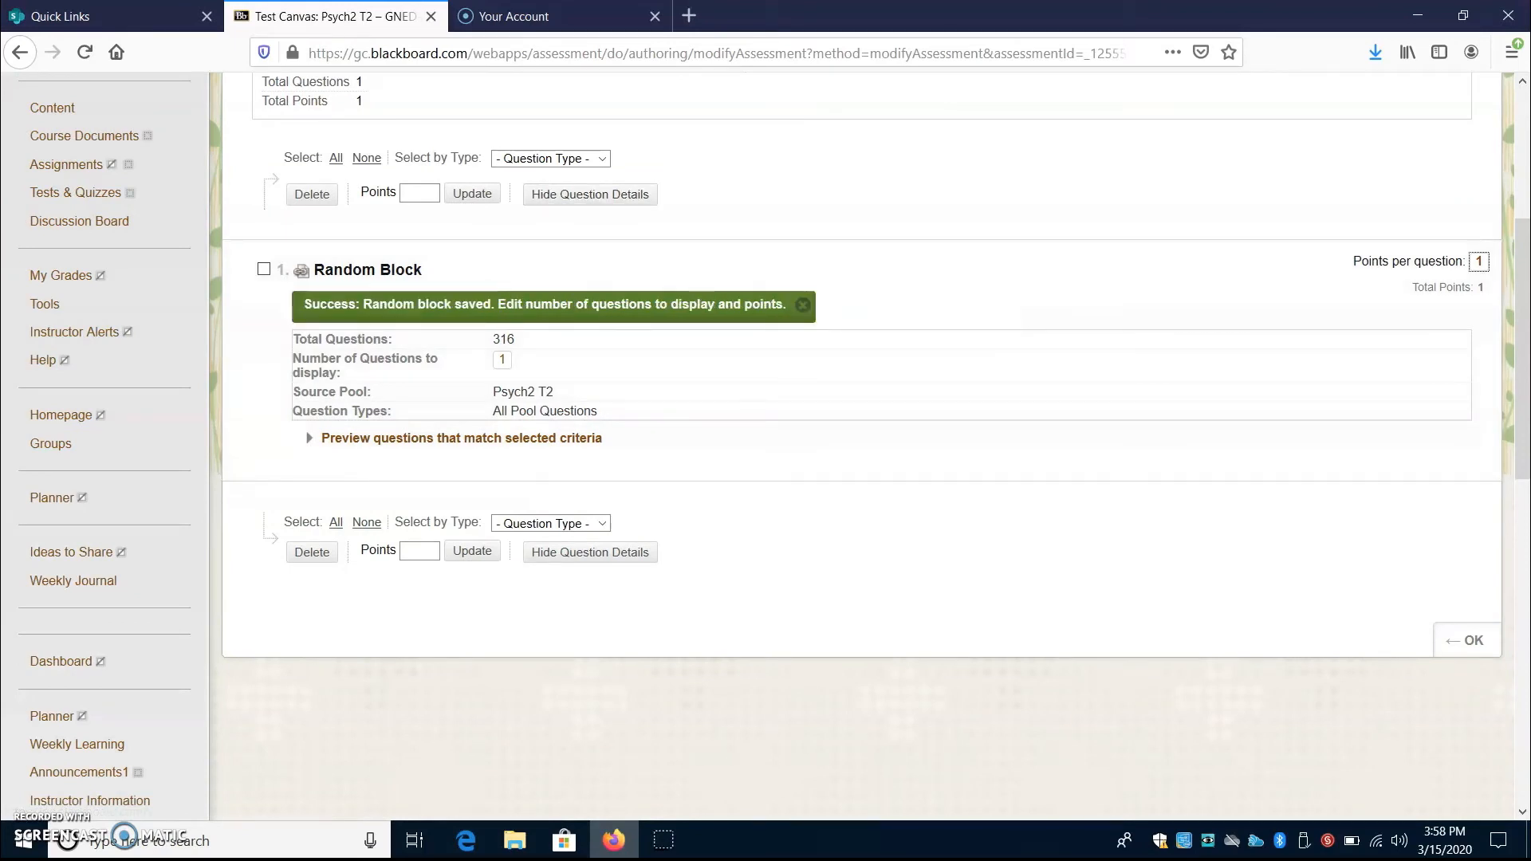
scroll(798, 398, "up", 3)
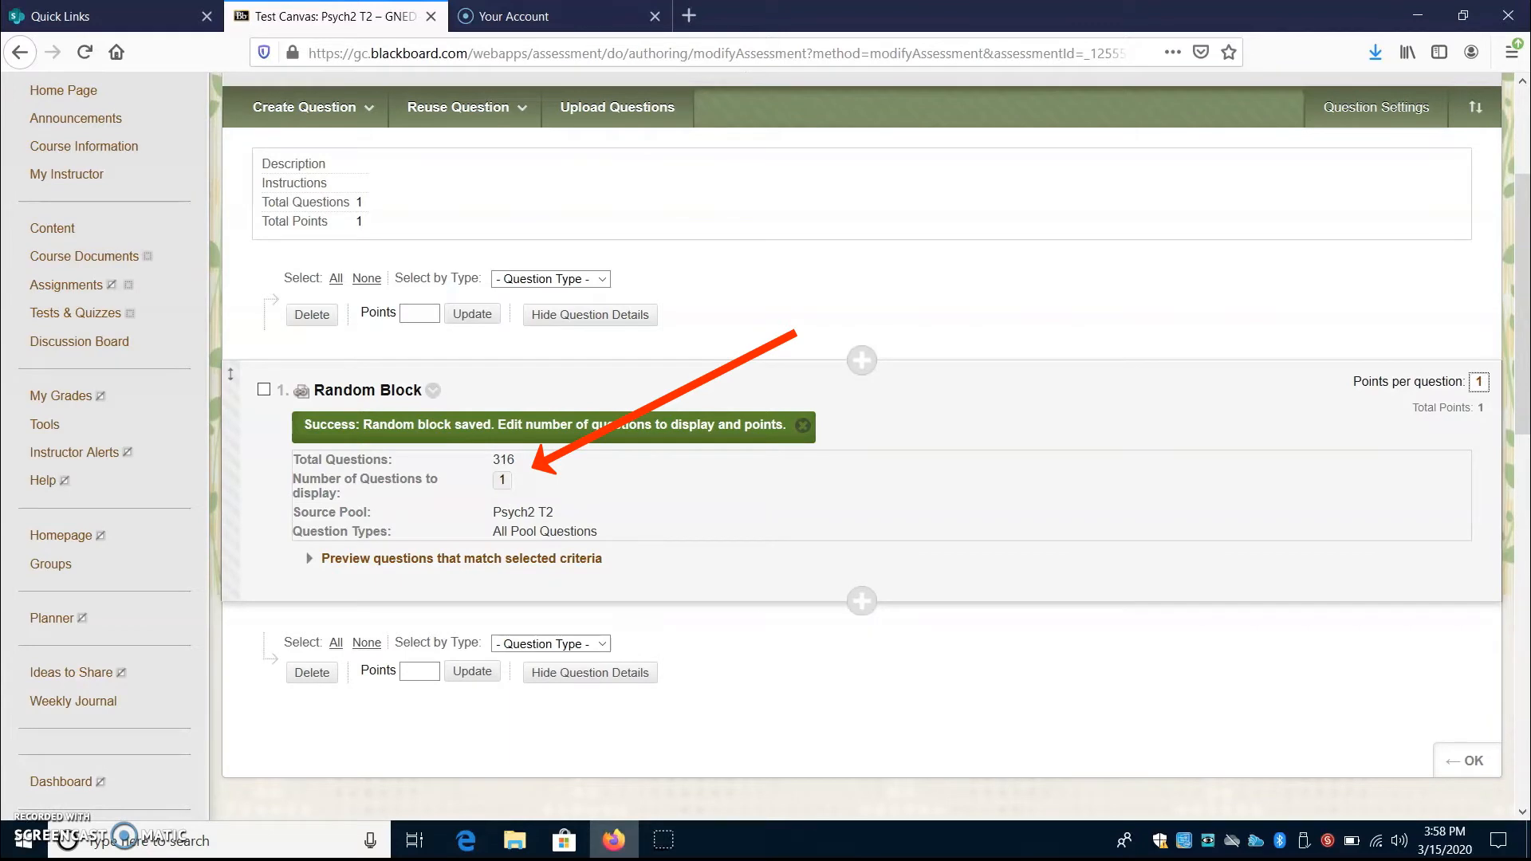
Set the random block's number of questions to display to 60 and finish editing the test.
left_click(502, 479)
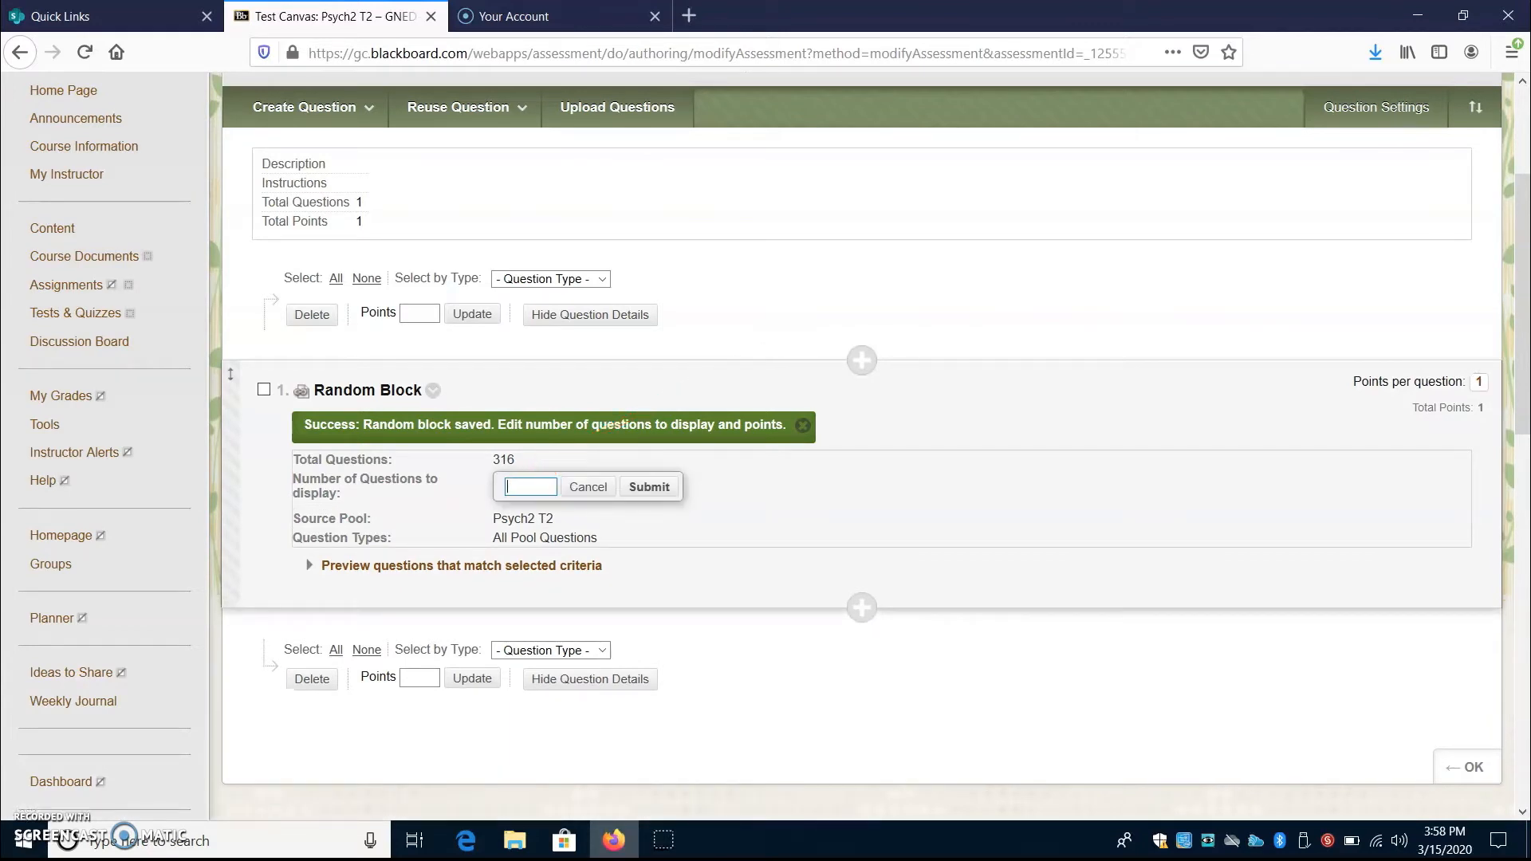
type("60")
key("Return")
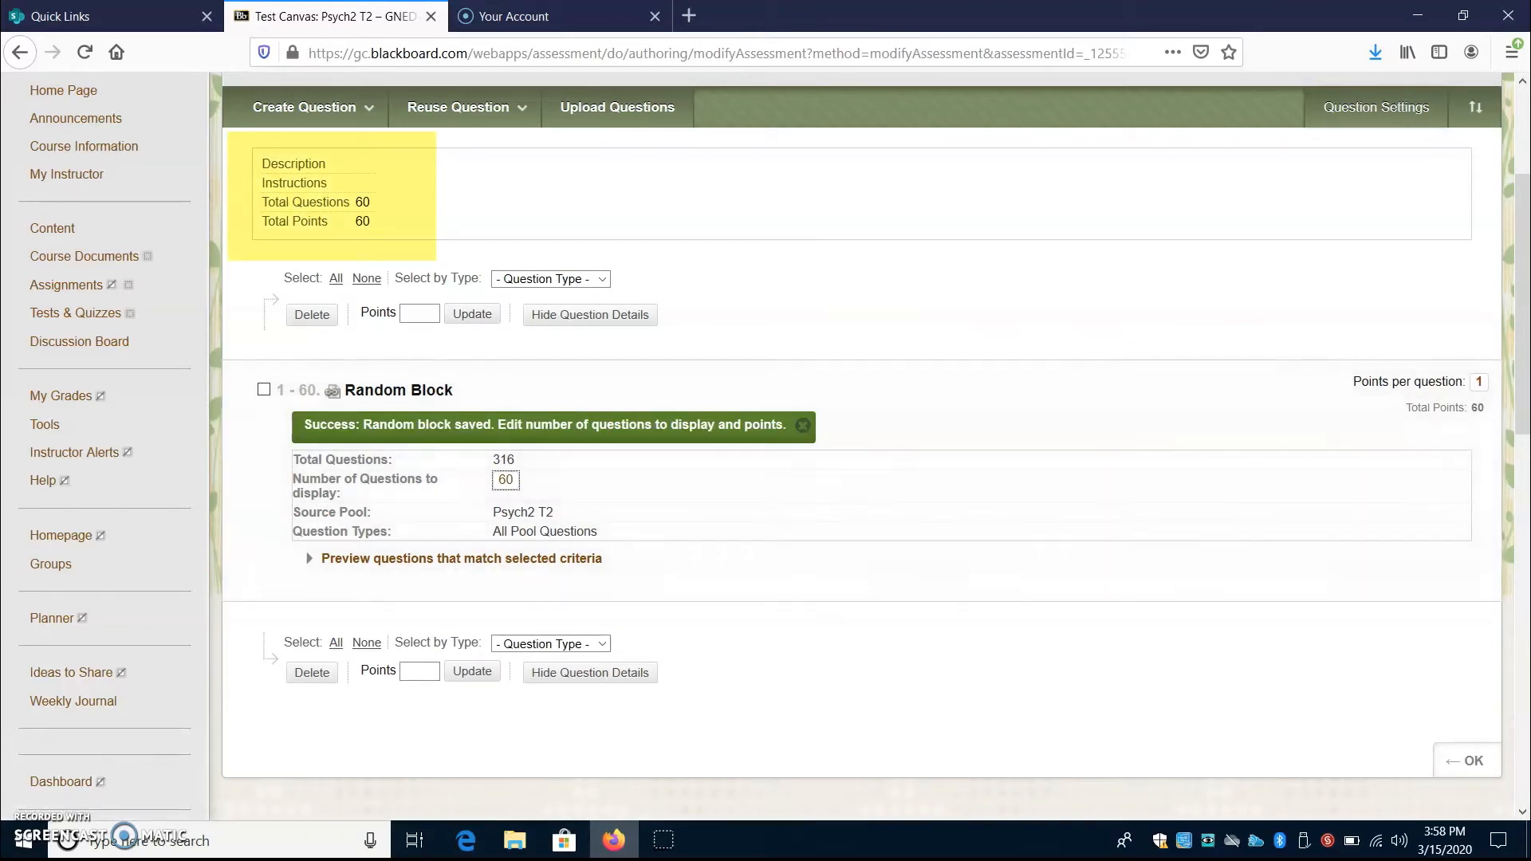
left_click(1467, 760)
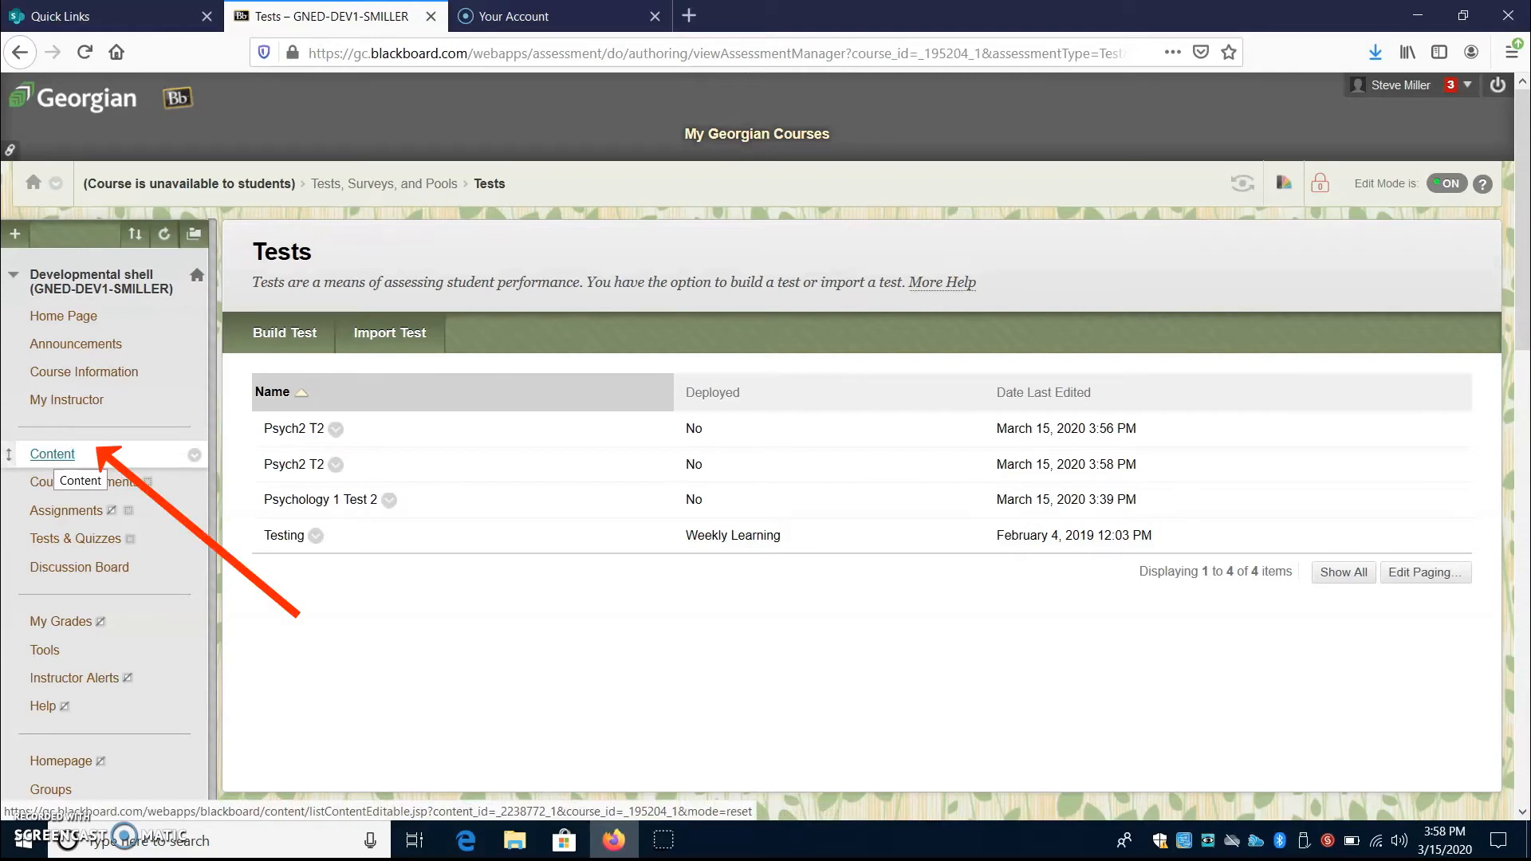
Deploy the first listed existing Psych2 T2 test in the Week 10 folder of the course content.
left_click(53, 454)
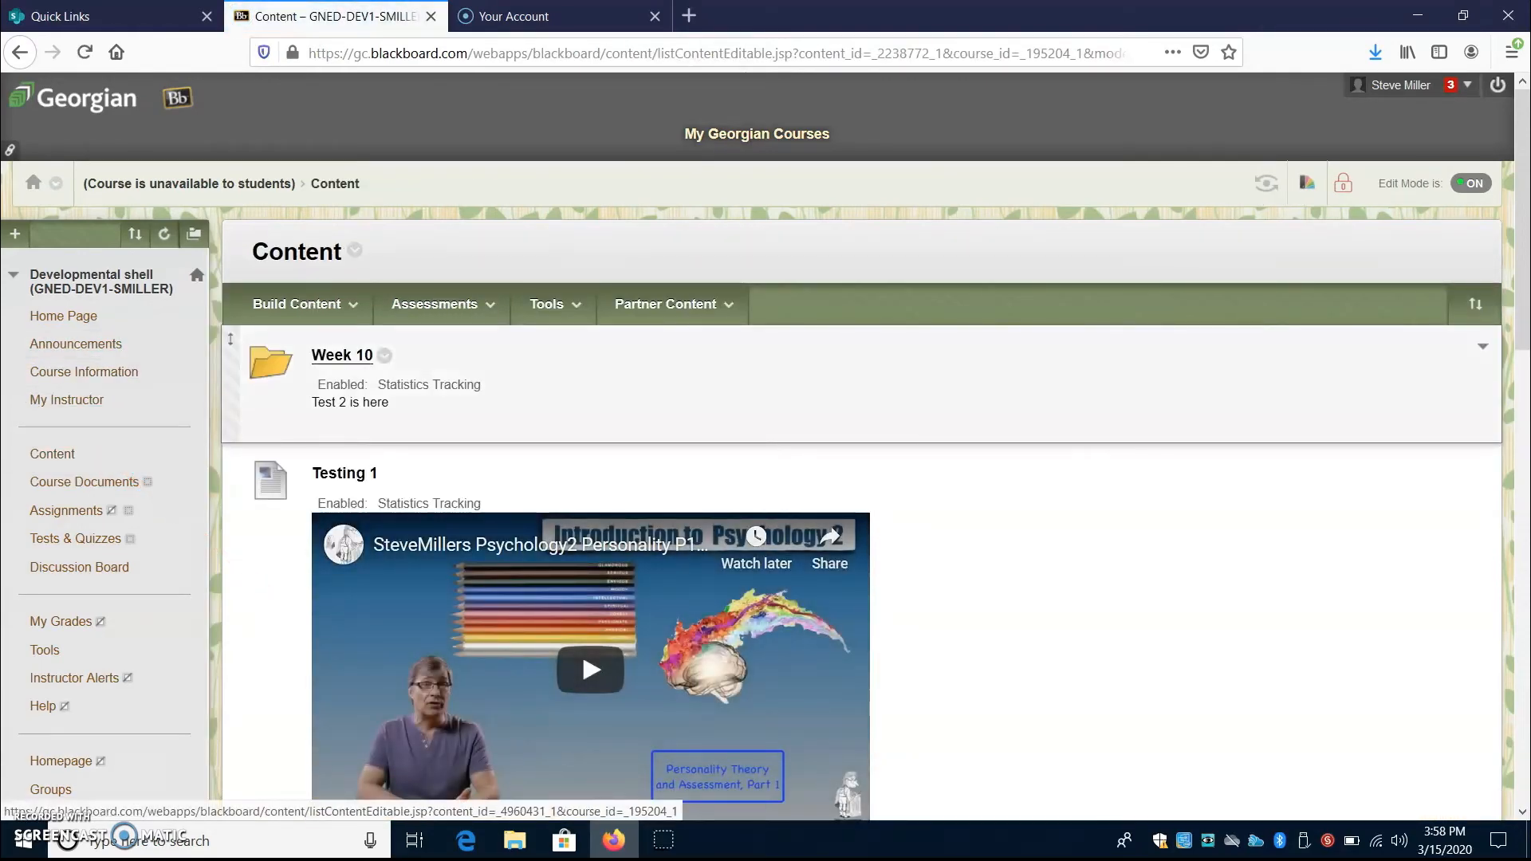
left_click(343, 355)
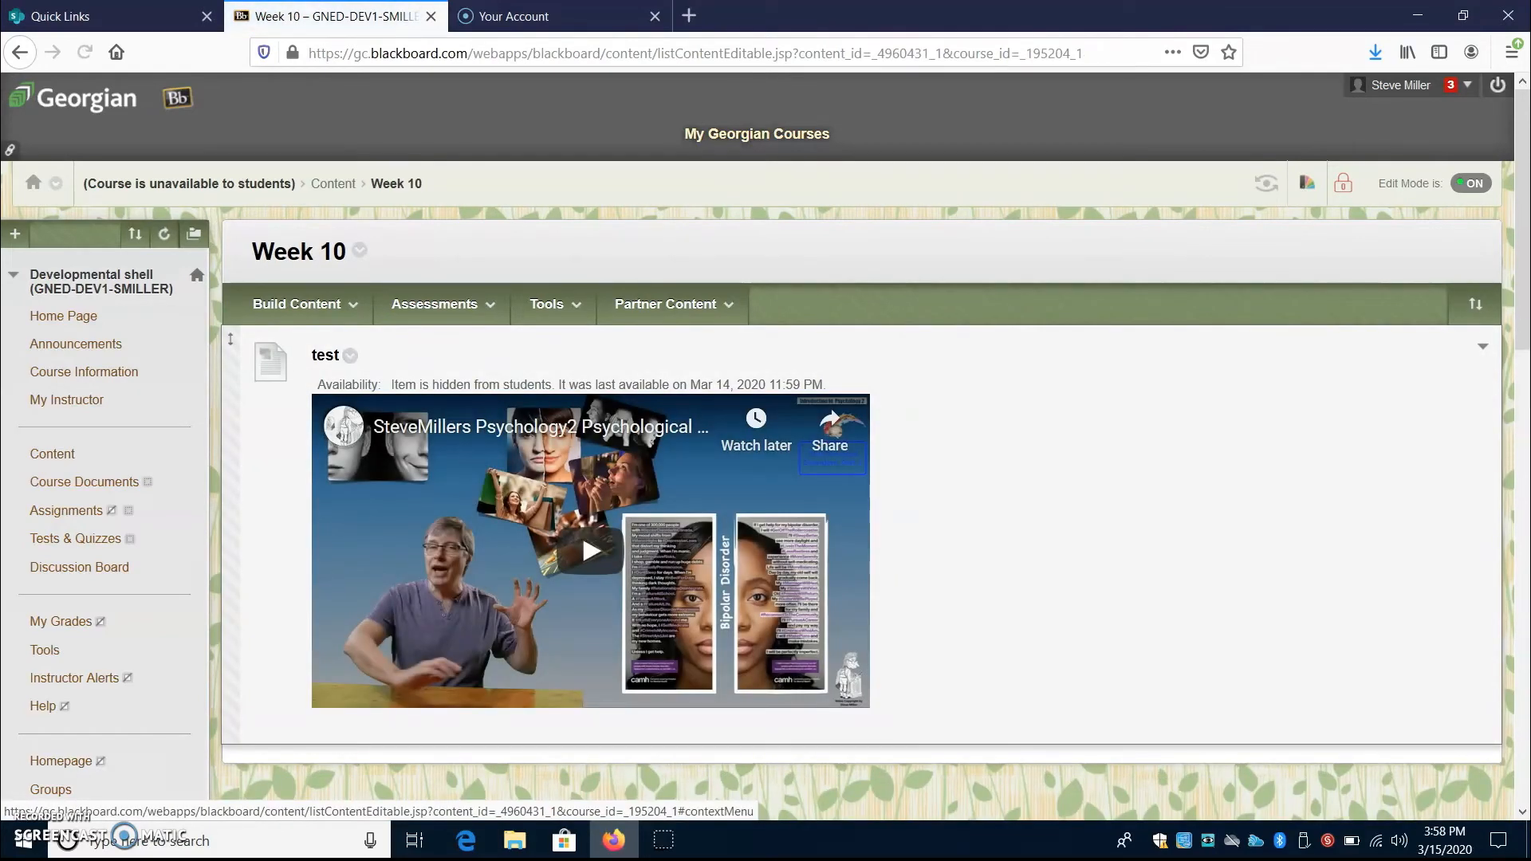
left_click(434, 304)
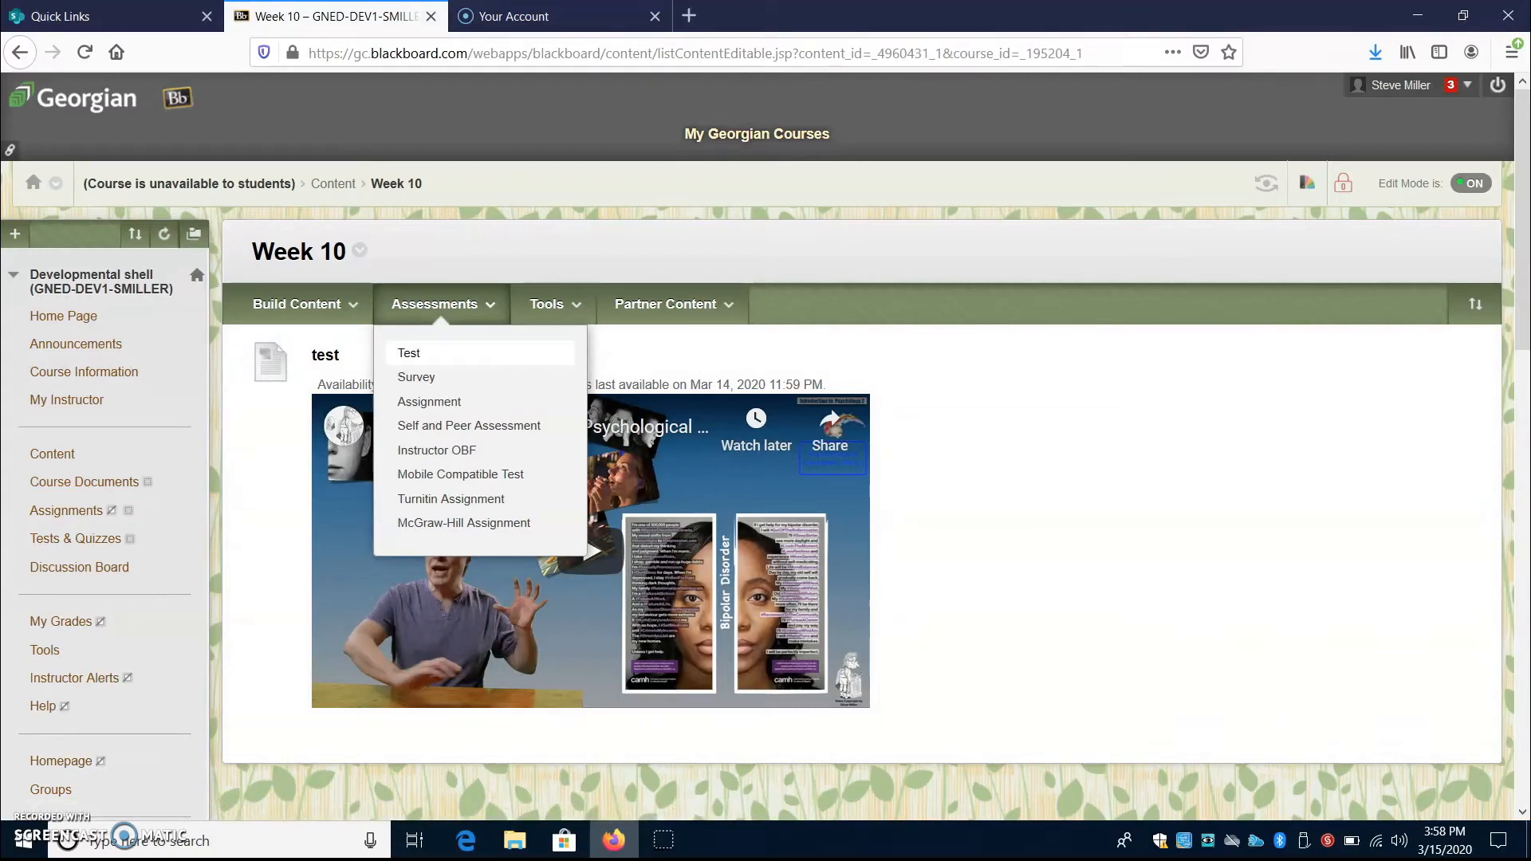
left_click(408, 352)
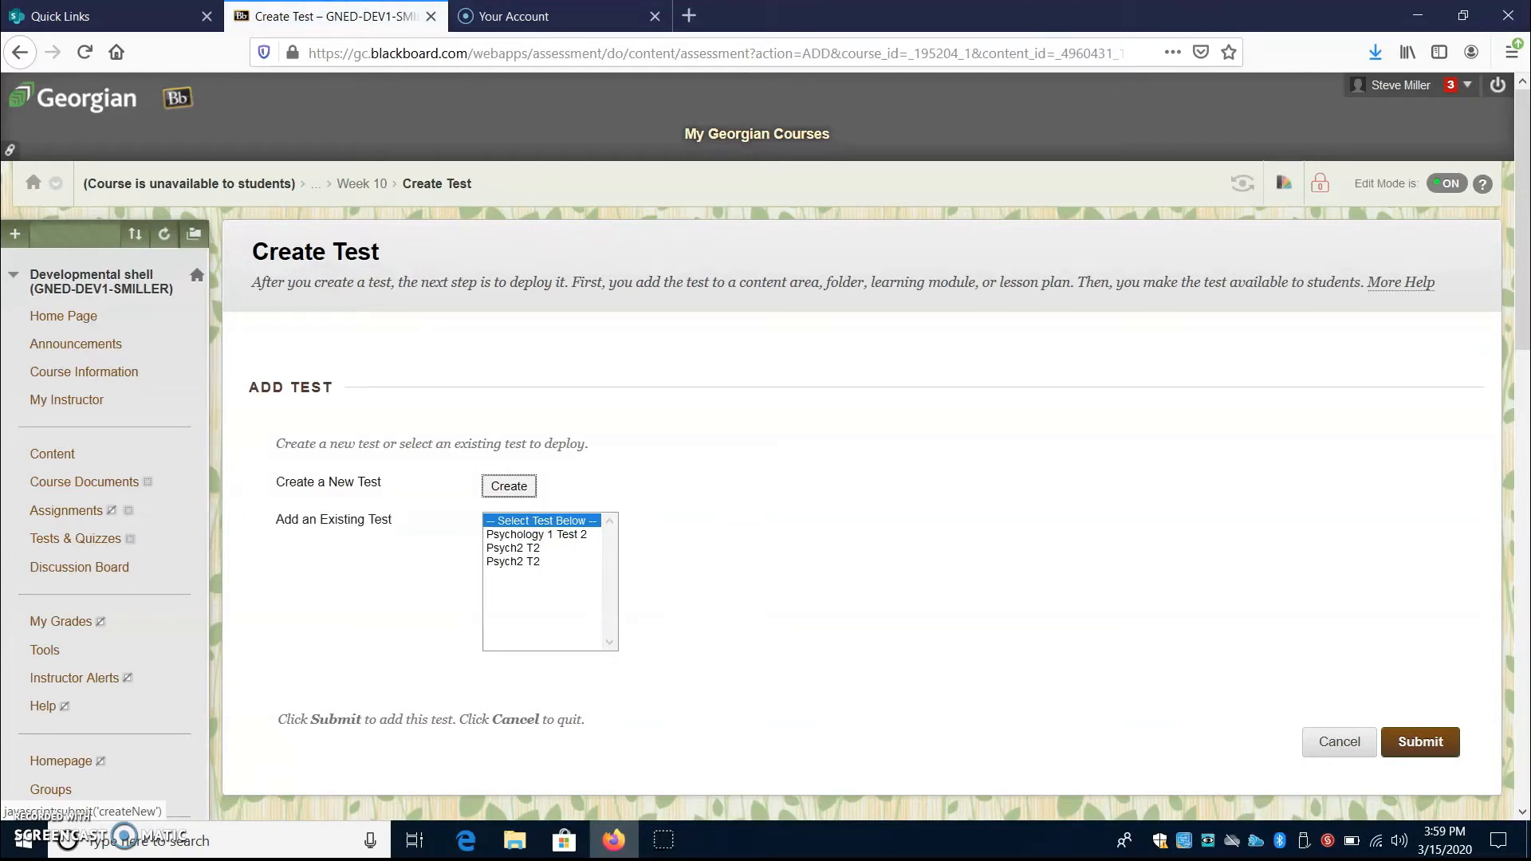
left_click(513, 548)
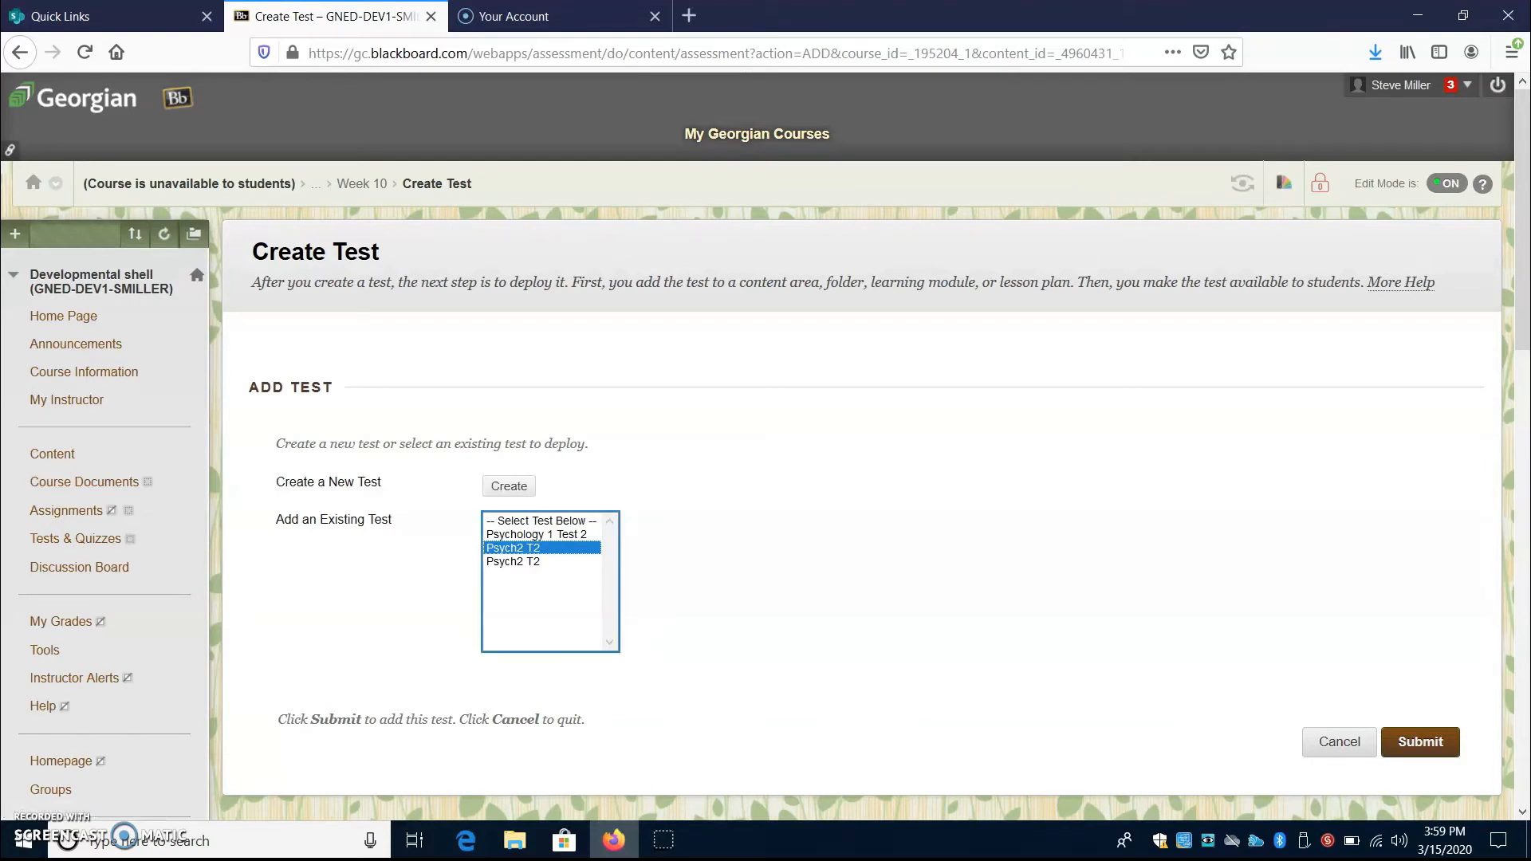
left_click(1420, 743)
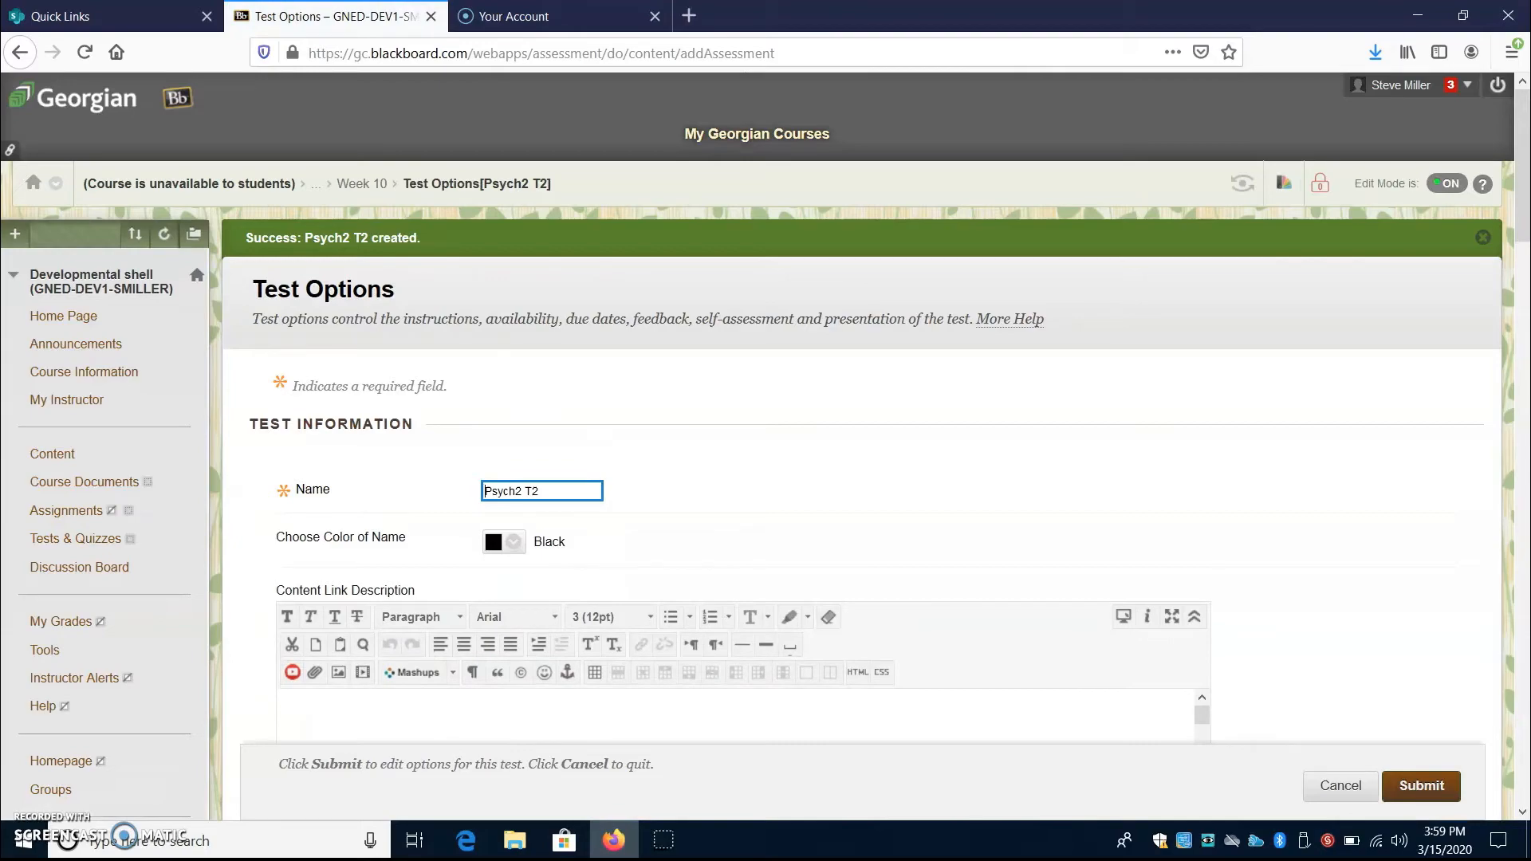
Set the Psych2 T2 test to open in a new window and make it available to students.
scroll(870, 447, "down", 10)
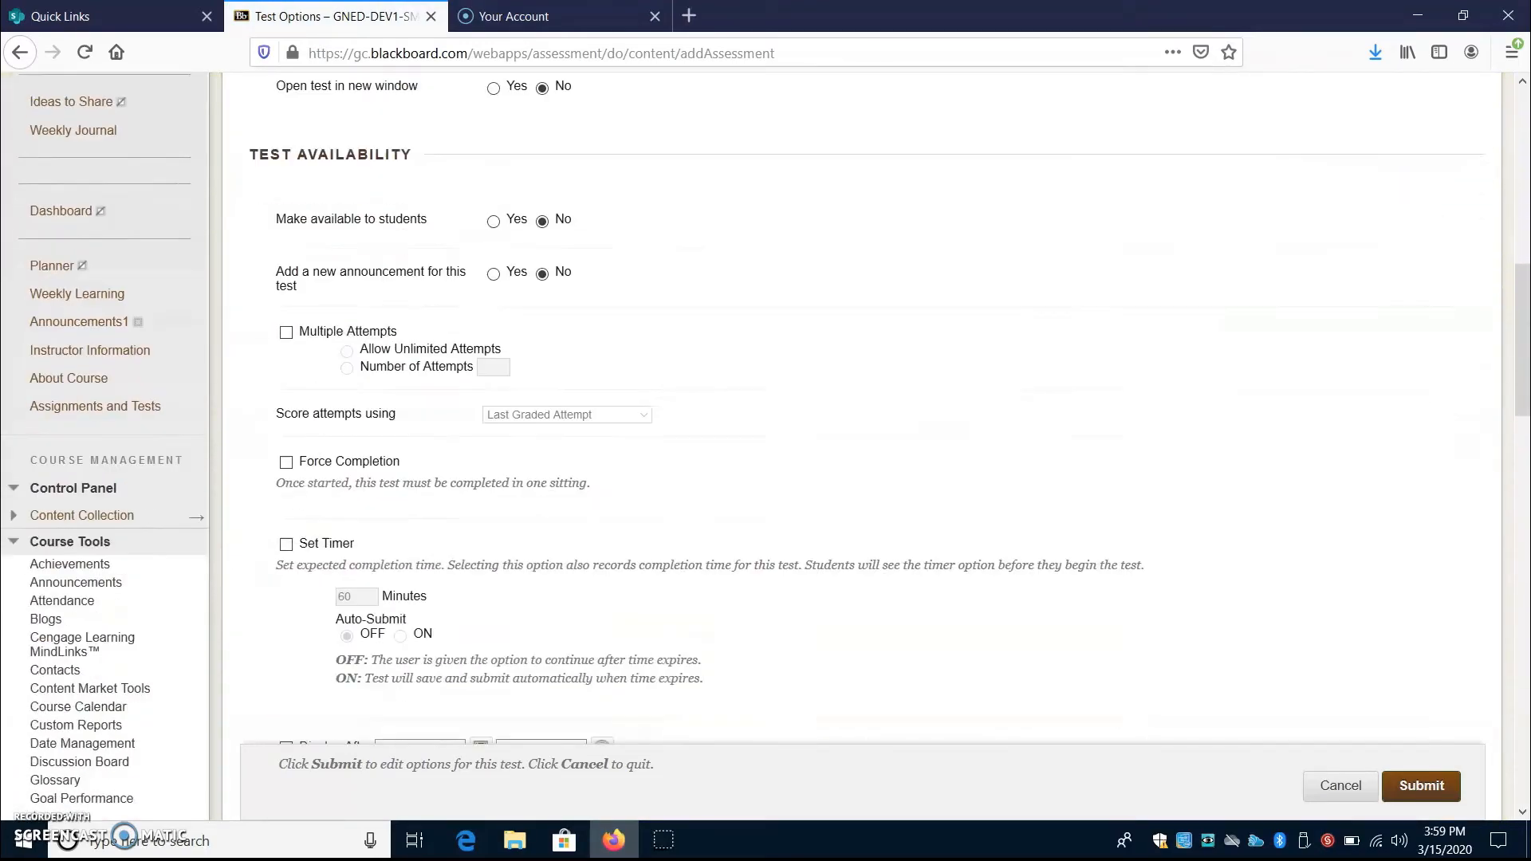
scroll(870, 446, "down", 20)
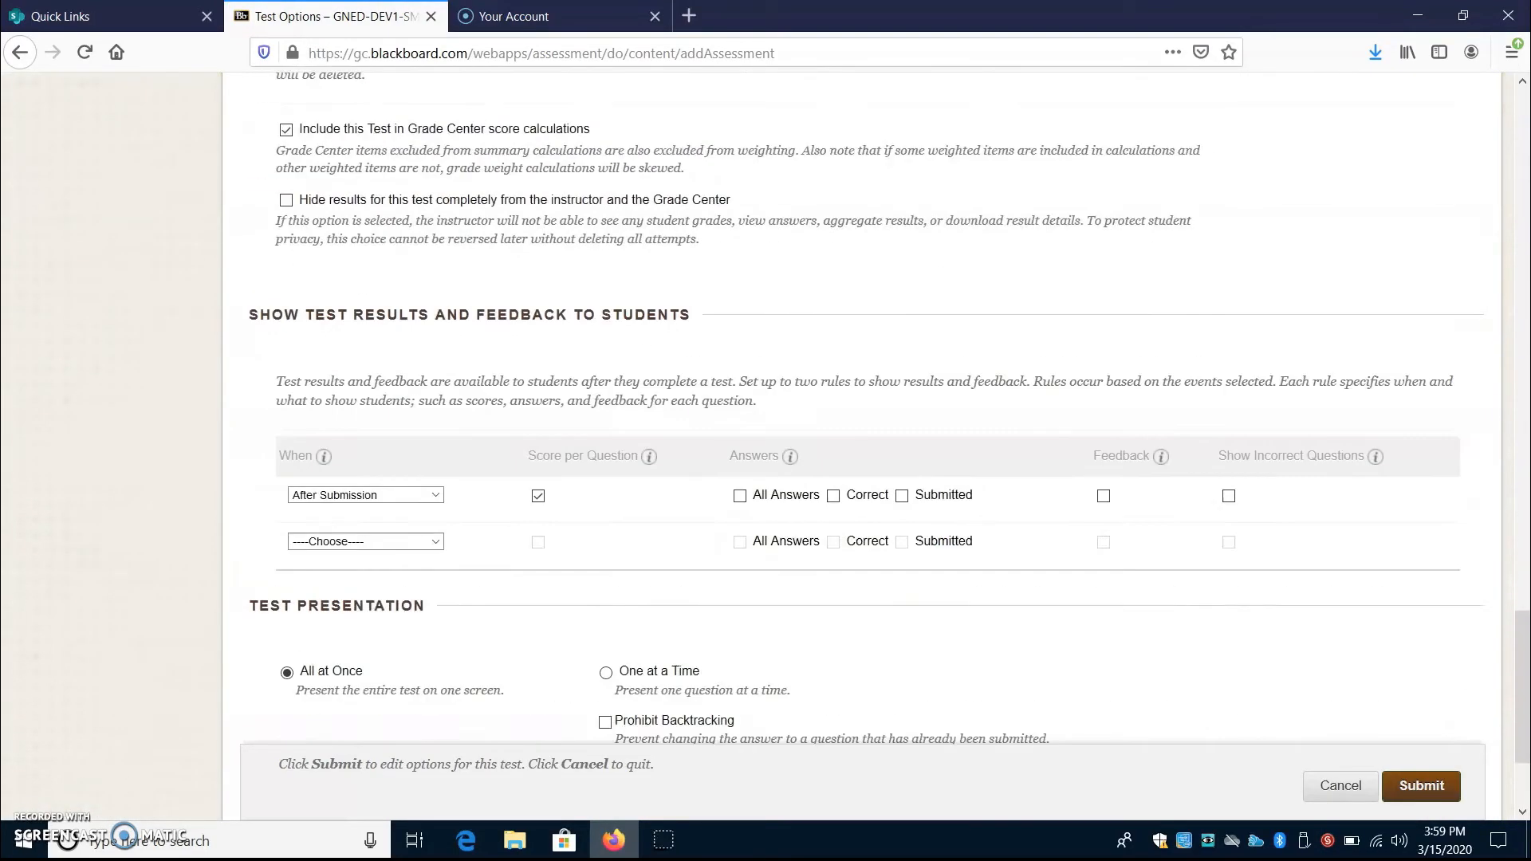
scroll(869, 447, "down", 2)
scroll(869, 446, "up", 20)
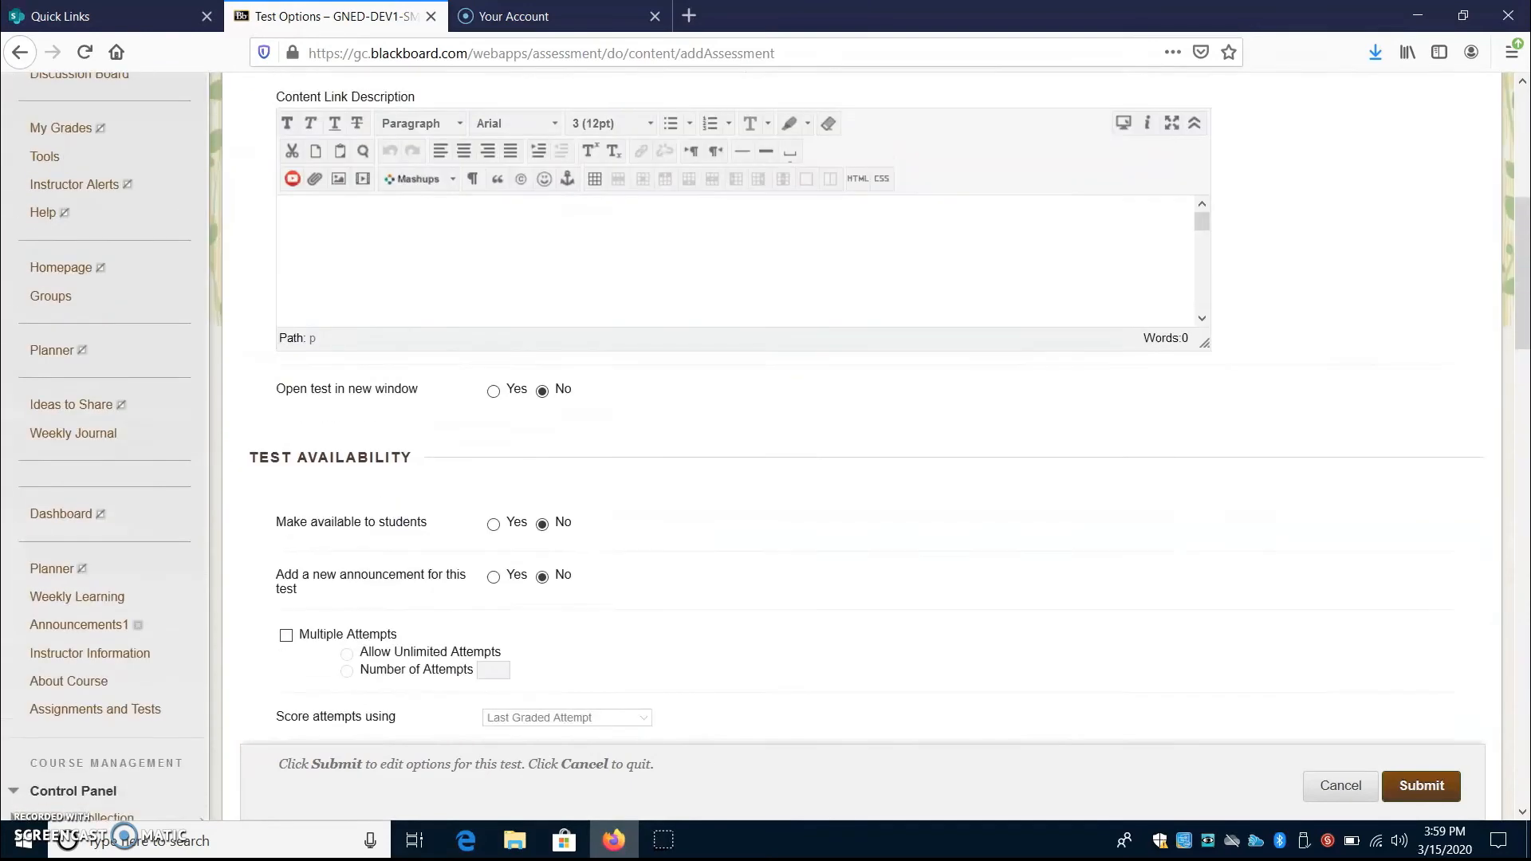
scroll(869, 446, "up", 1)
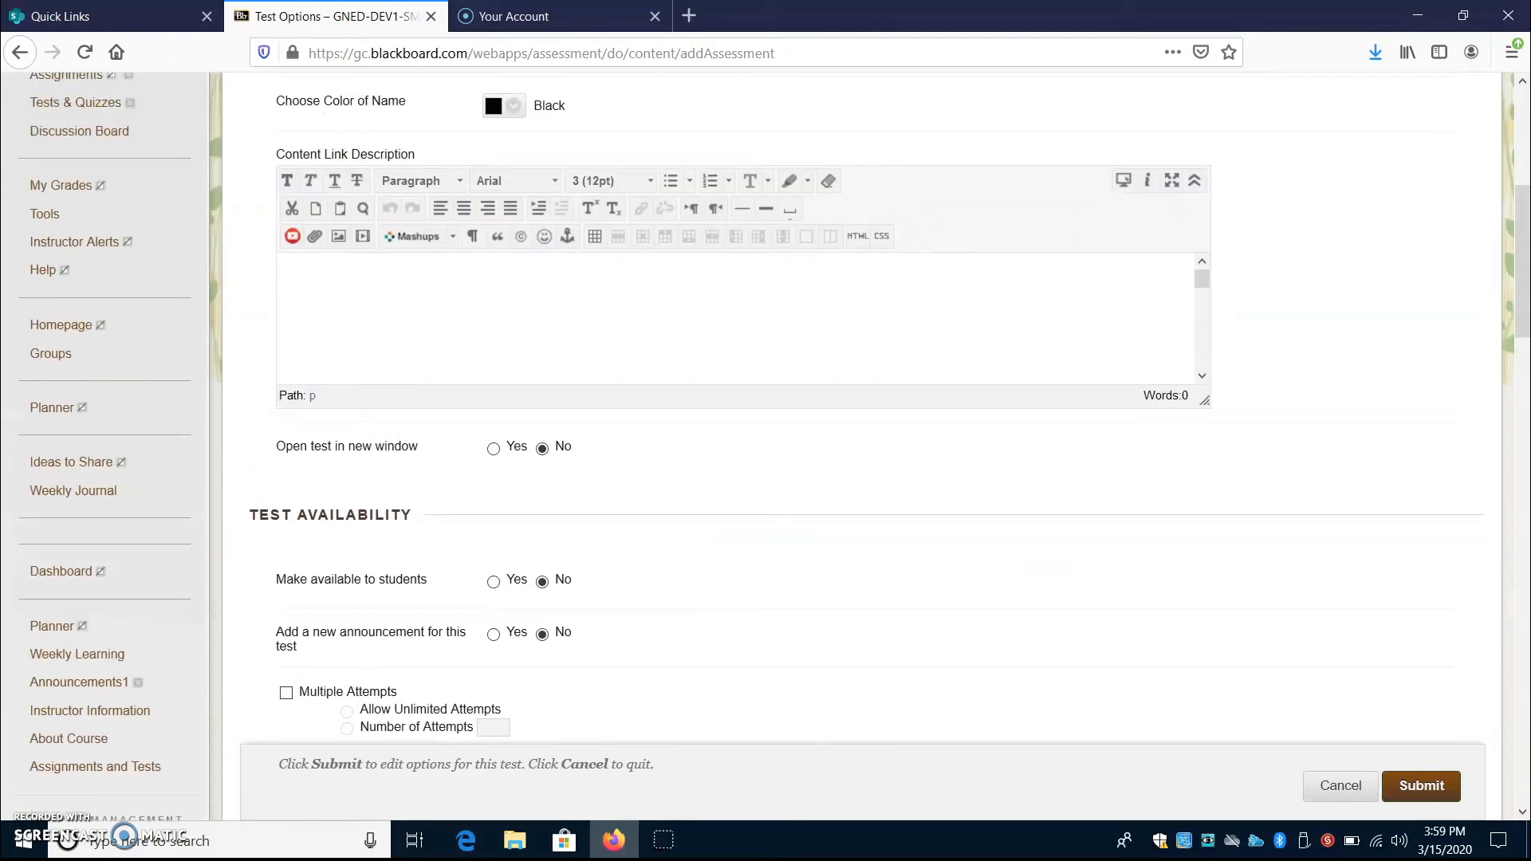
scroll(869, 447, "up", 4)
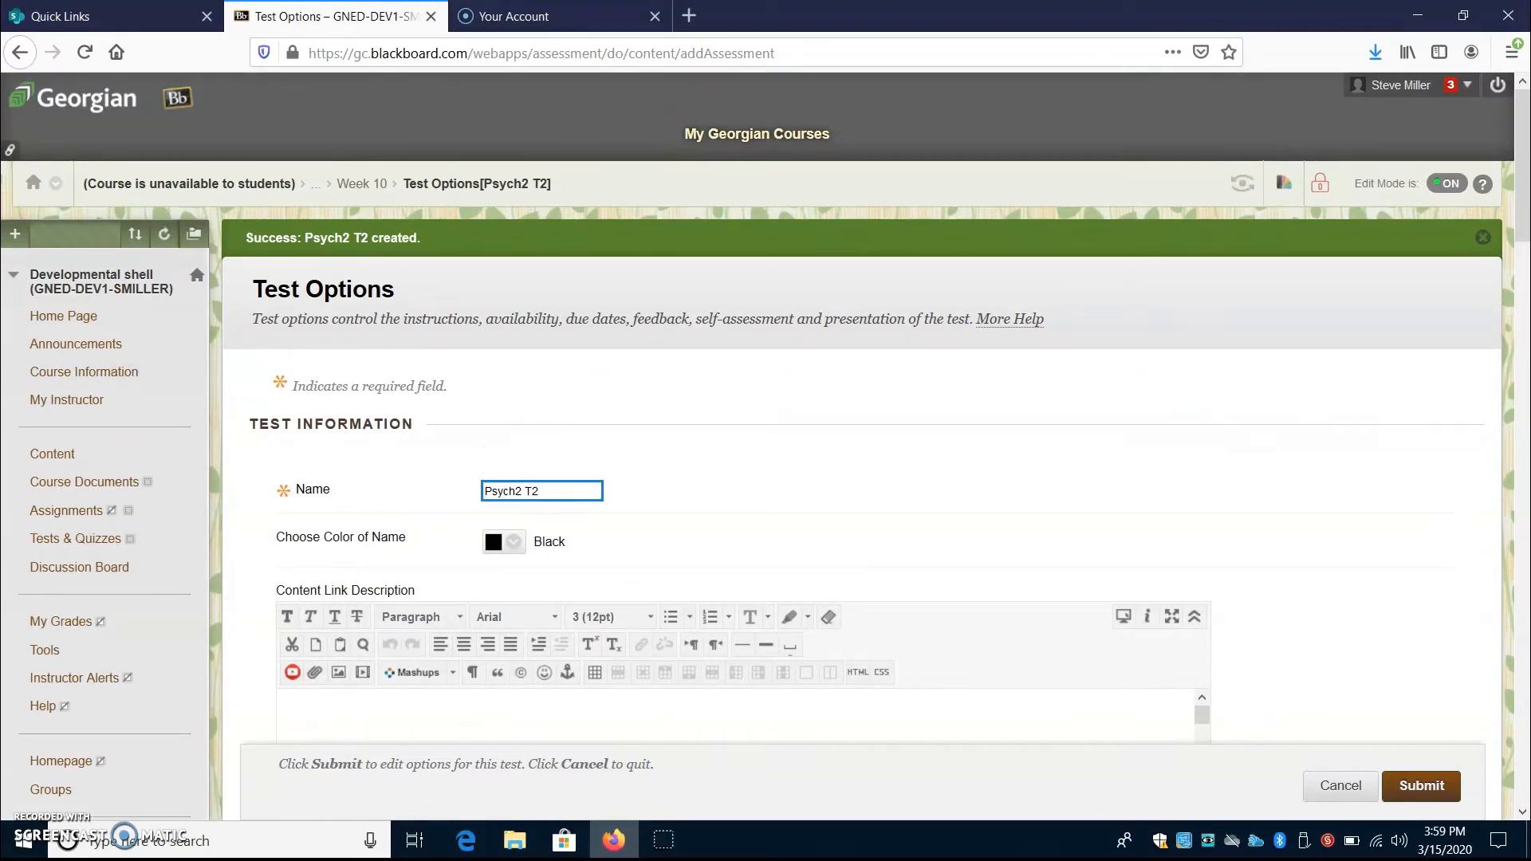
scroll(766, 447, "down", 7)
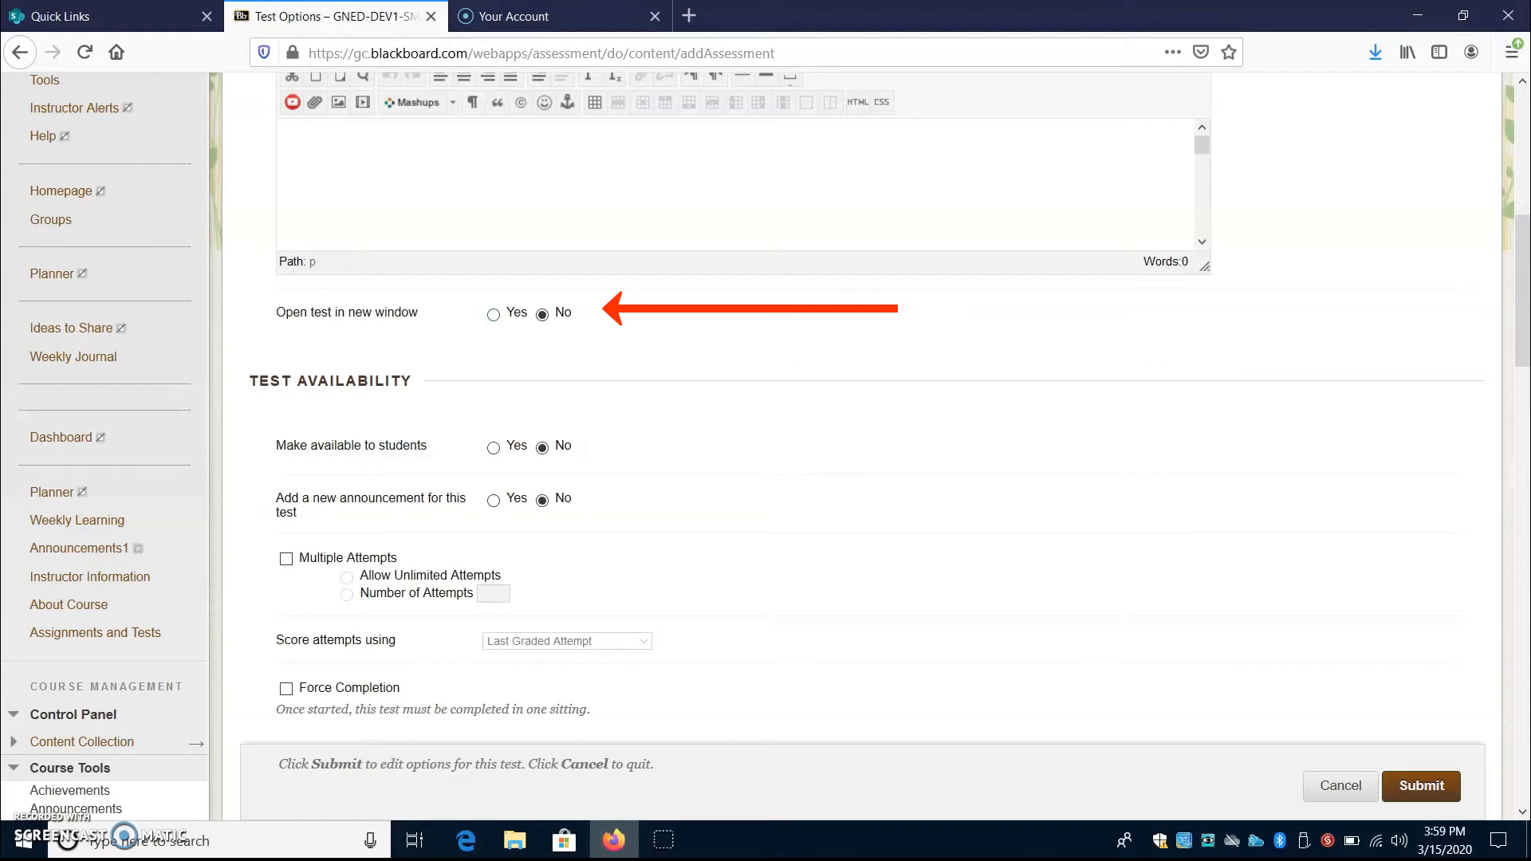
left_click(493, 314)
scroll(870, 447, "down", 3)
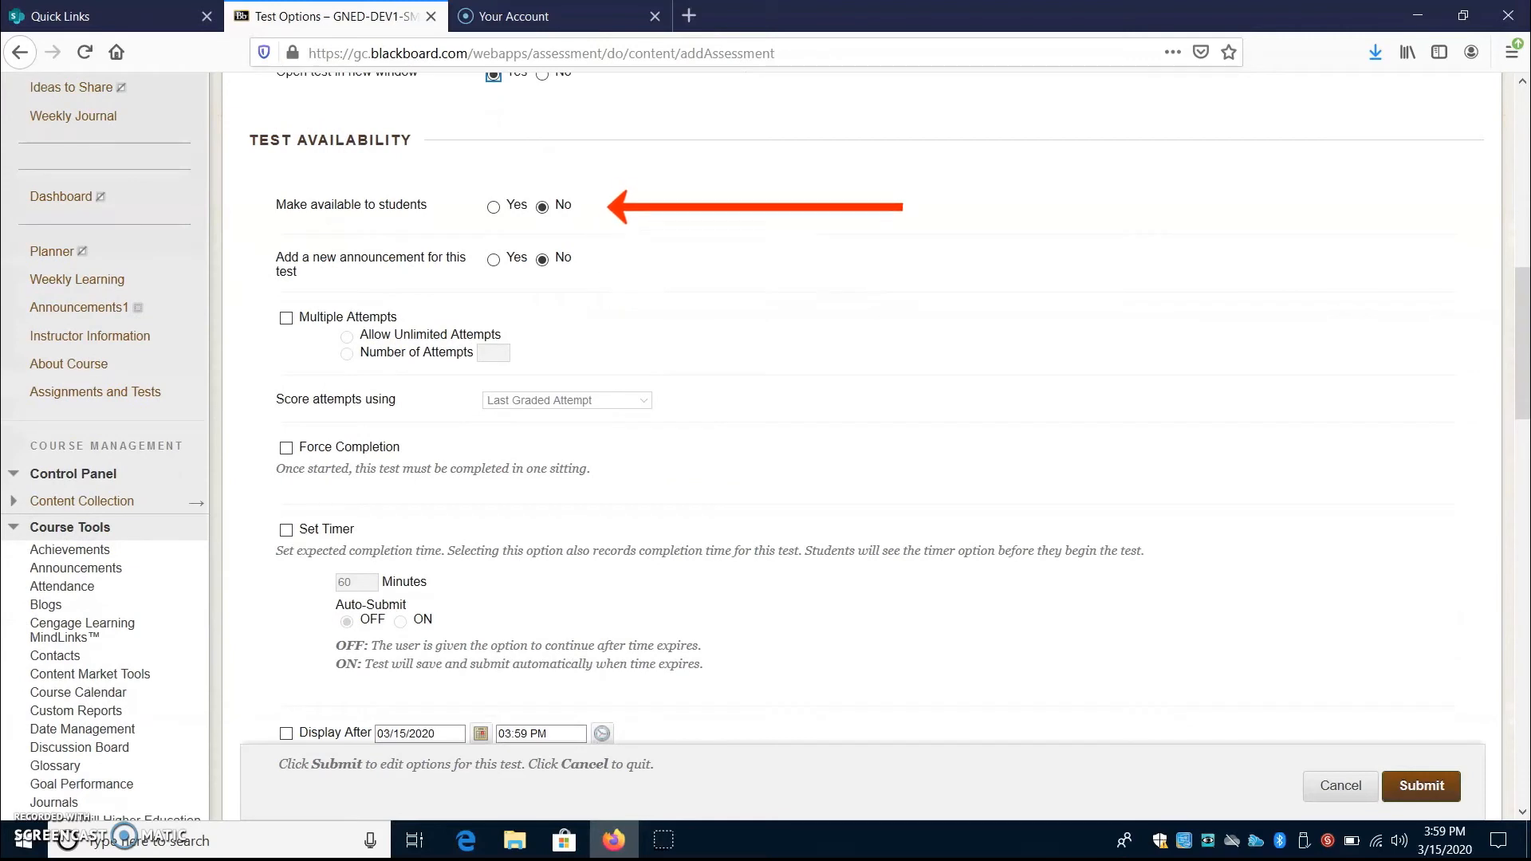
left_click(494, 207)
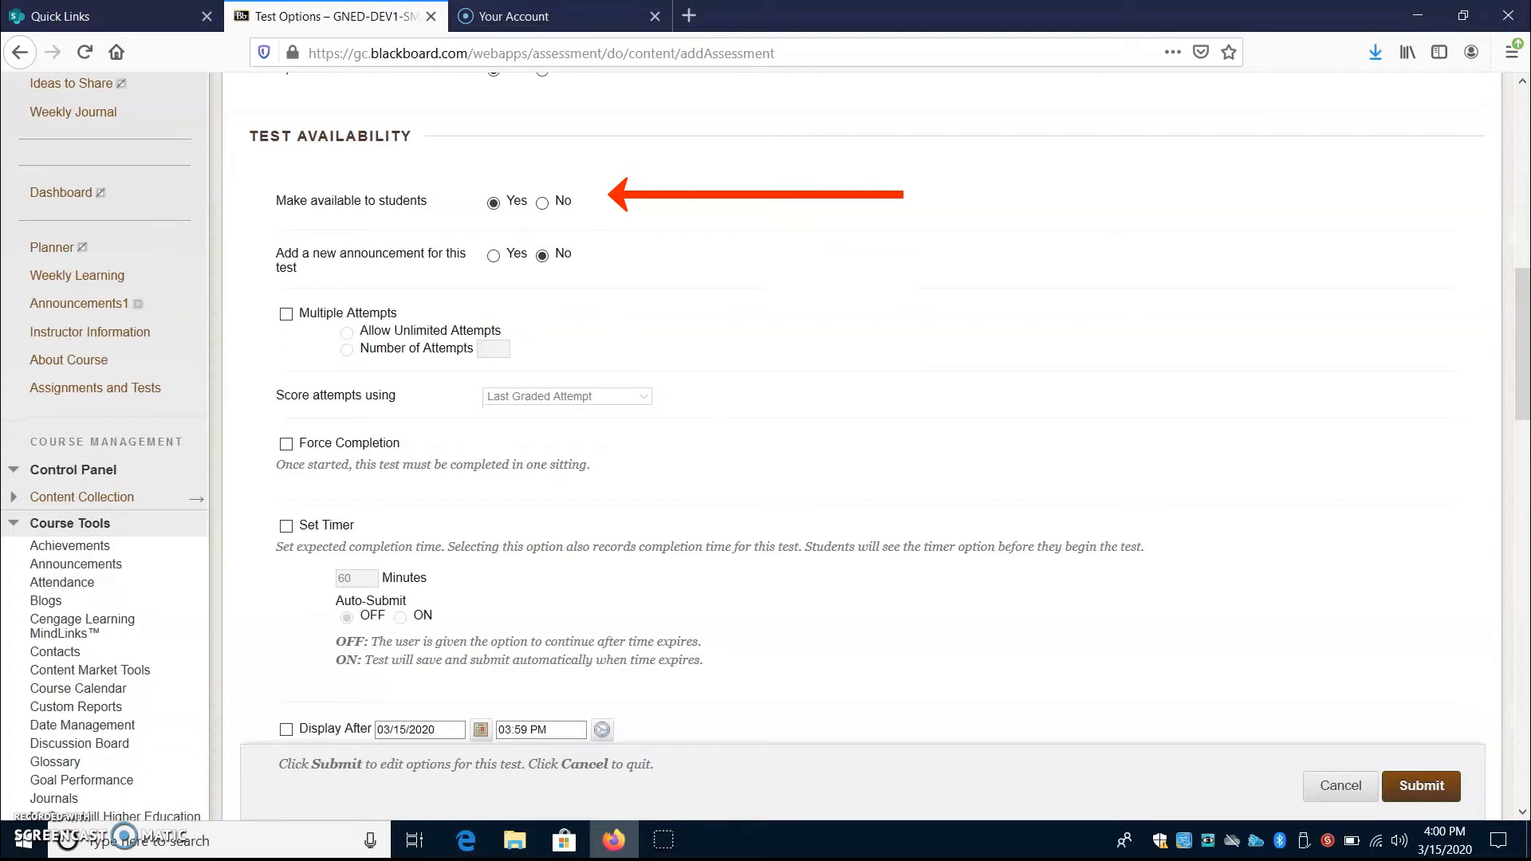
Enable adding a new announcement for this test.
scroll(870, 447, "down", 3)
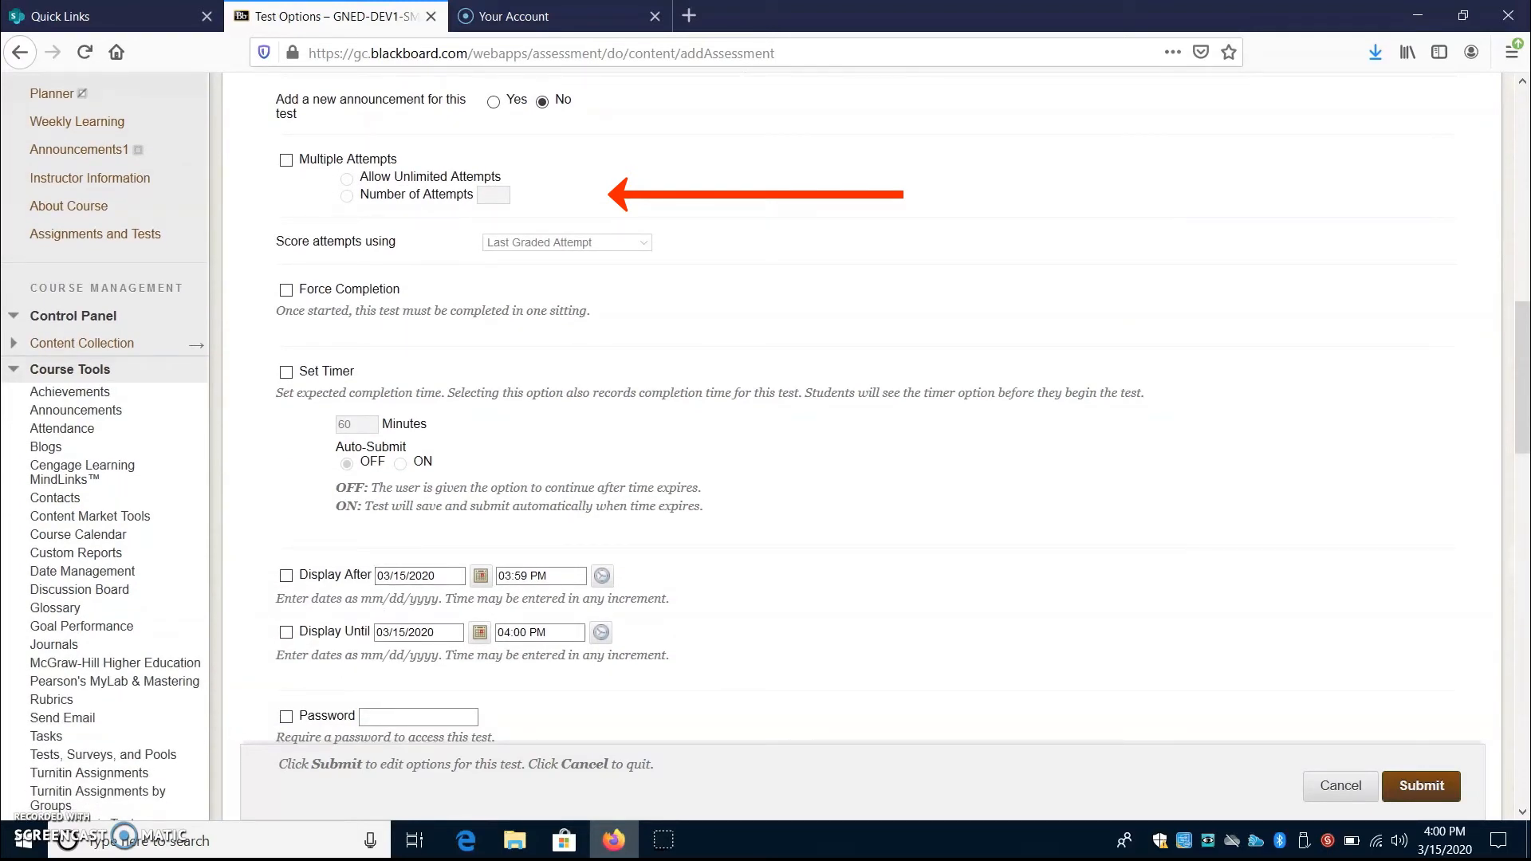
scroll(869, 447, "up", 3)
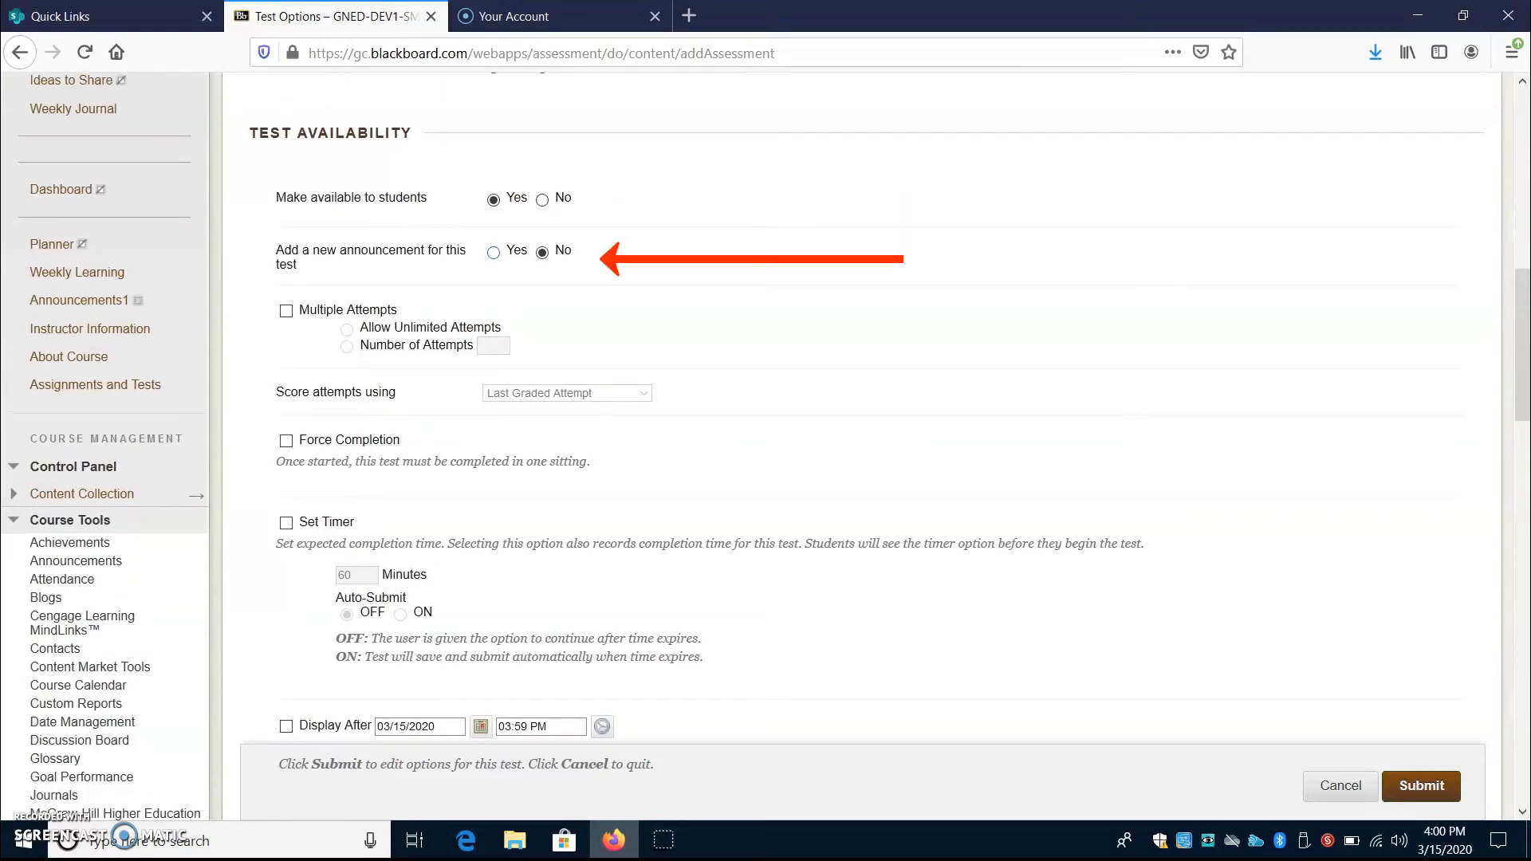
left_click(494, 253)
Allow multiple attempts limited to 2 and score the attempts using Highest Grade.
left_click(287, 311)
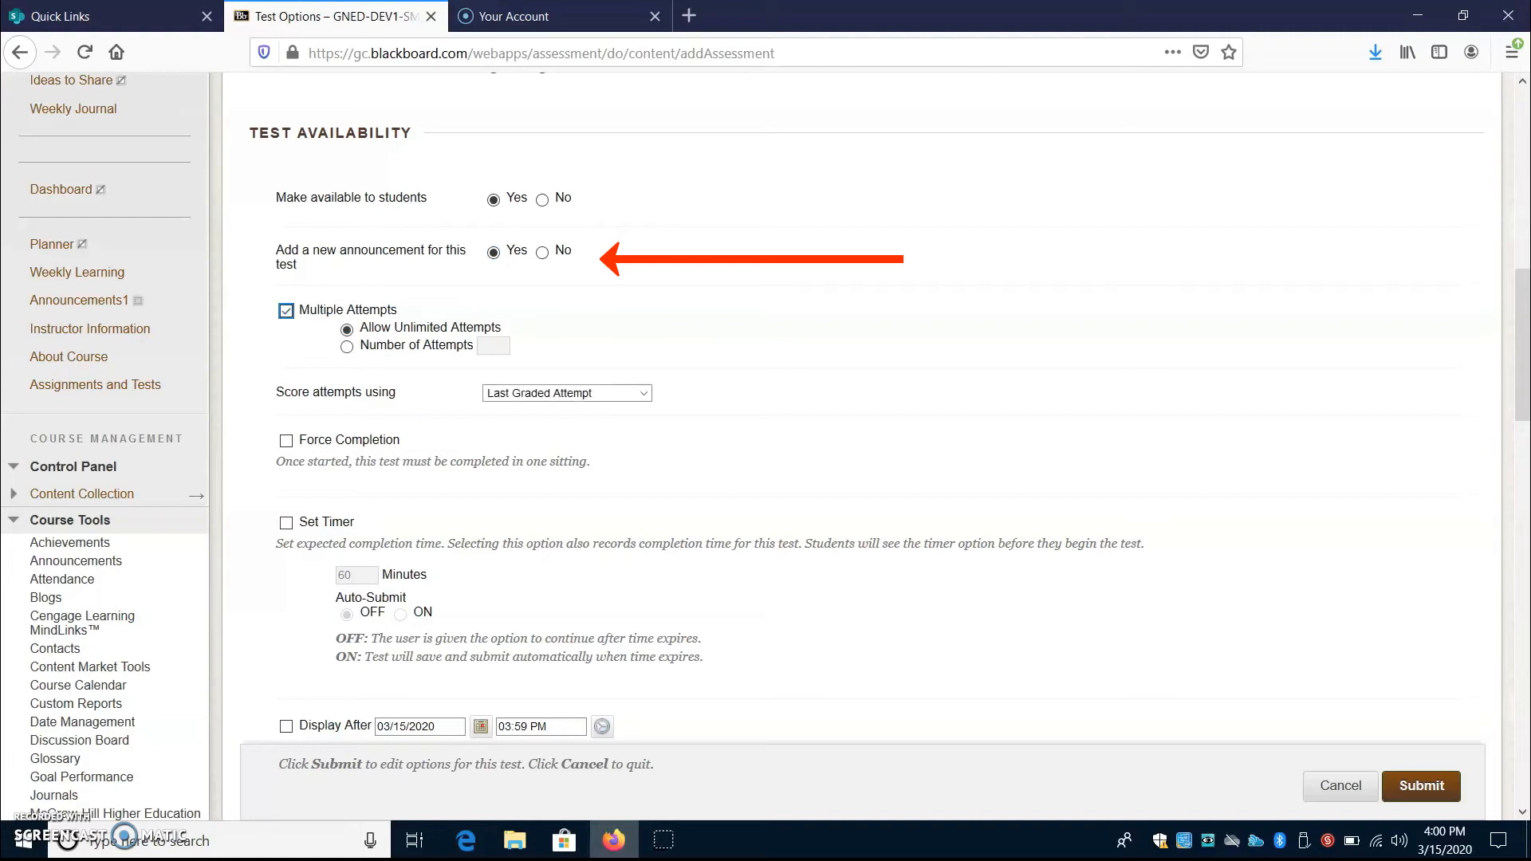
left_click(346, 347)
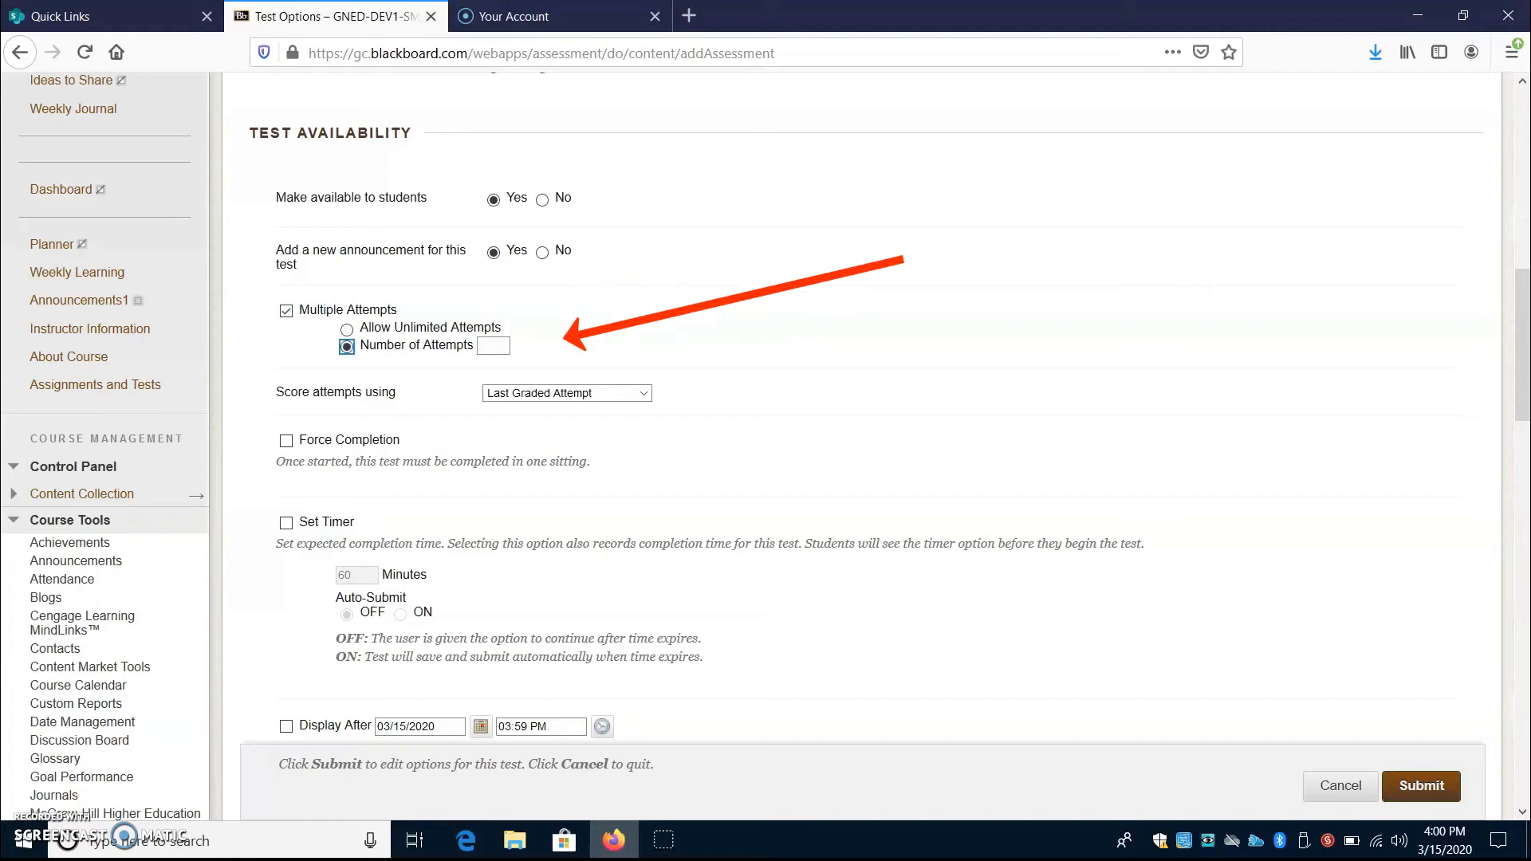
left_click(494, 346)
type("2")
left_click(643, 393)
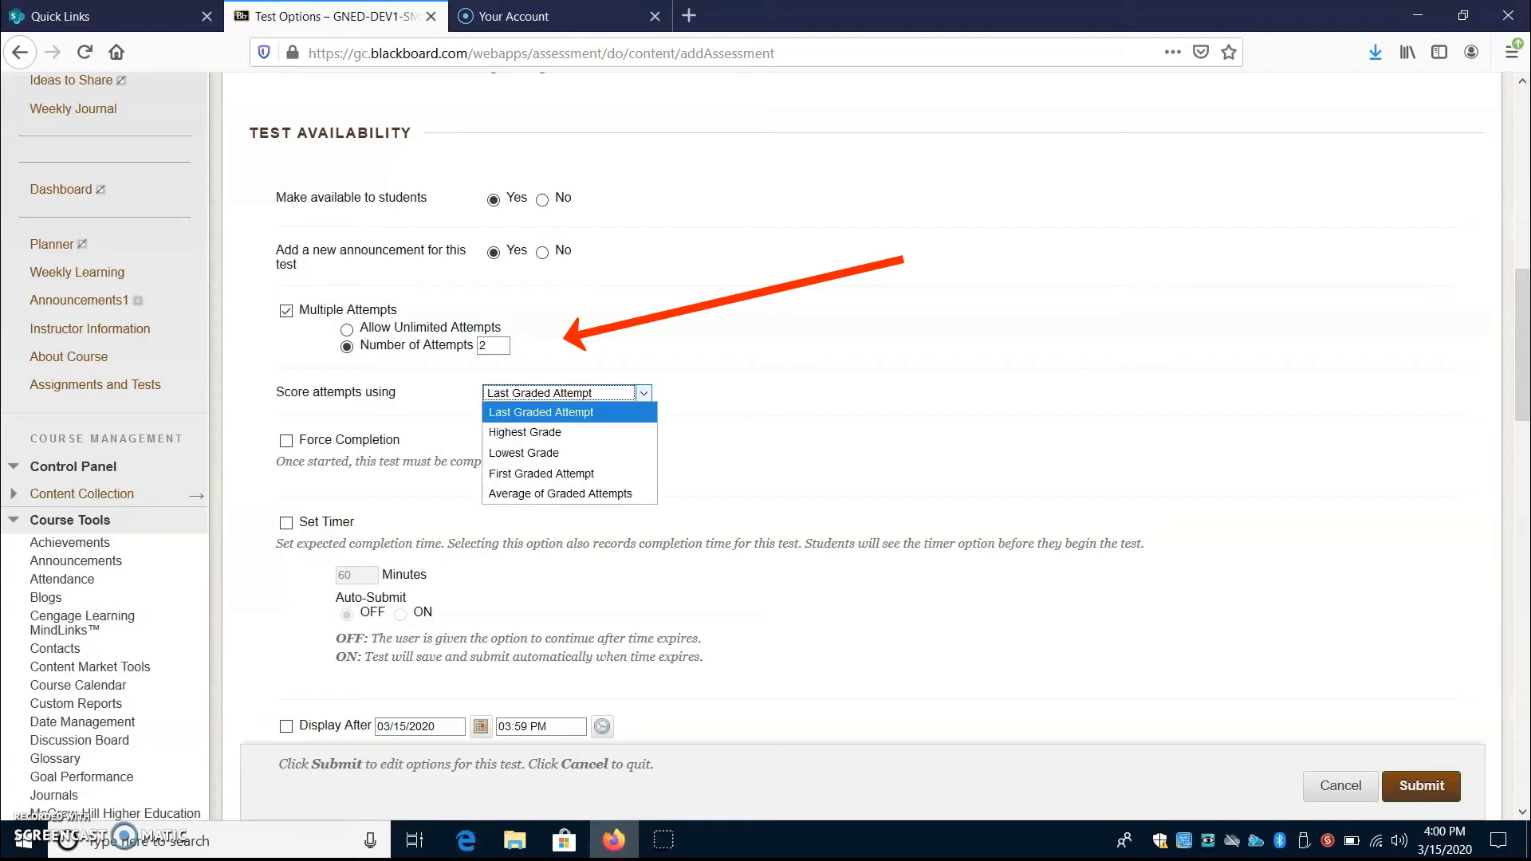
key("Down")
key("Return")
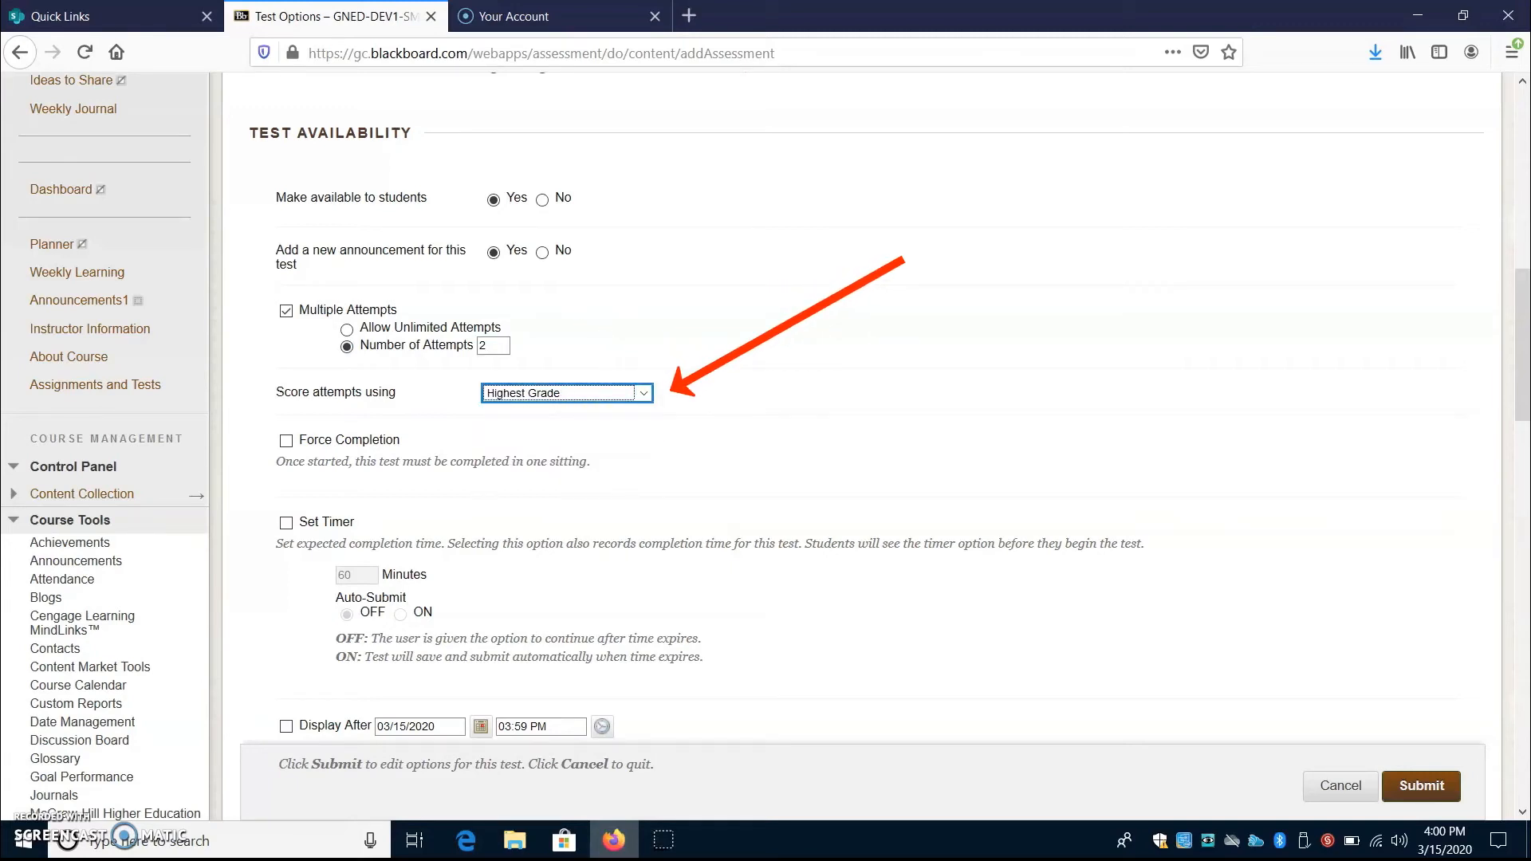
Enable the test timer at 180 minutes with Auto-Submit on.
scroll(765, 446, "down", 2)
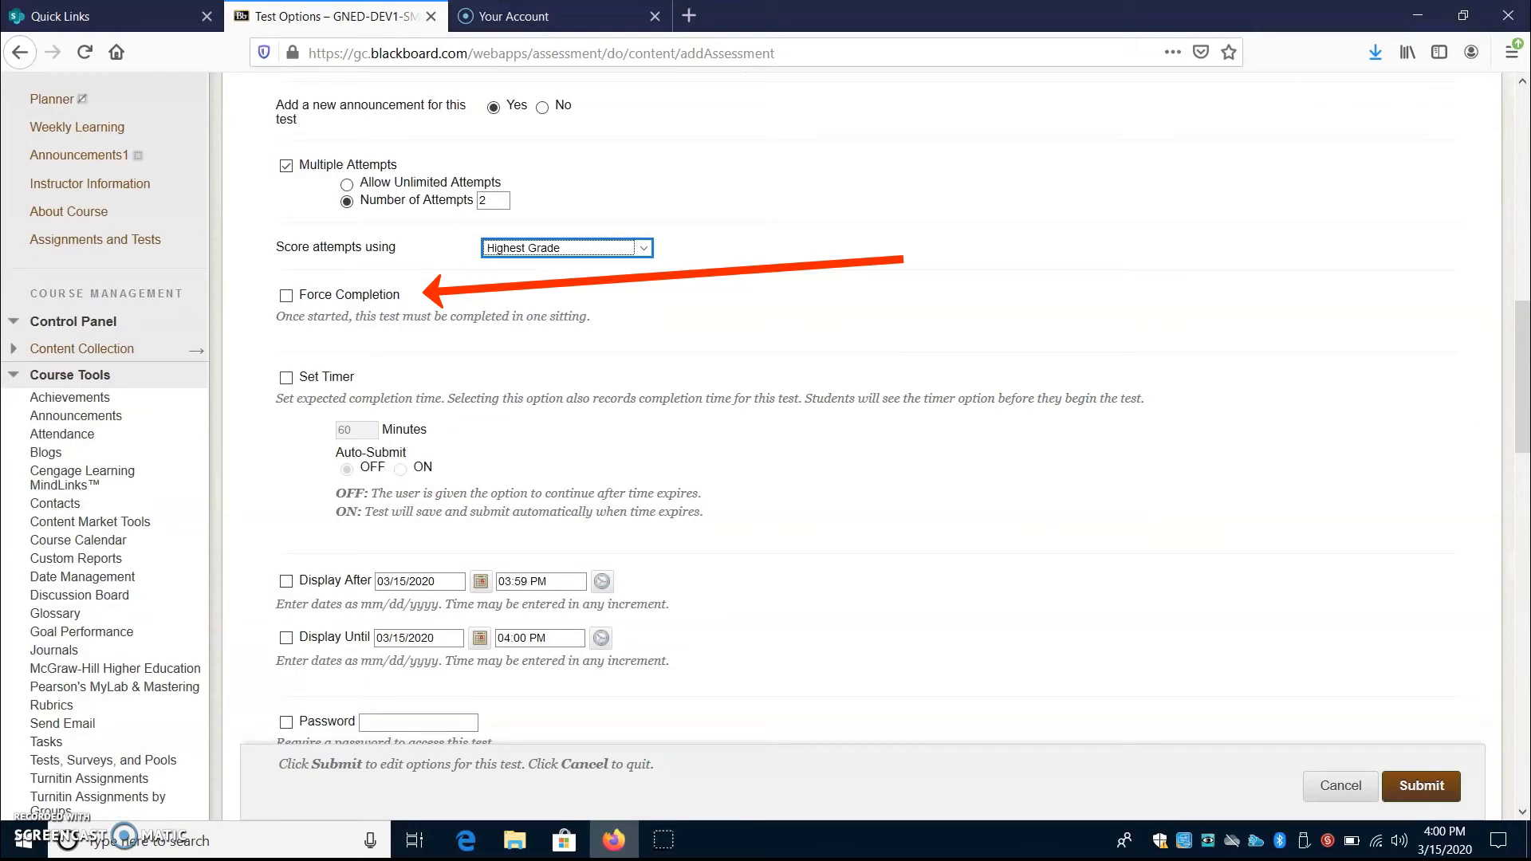
right_click(366, 338)
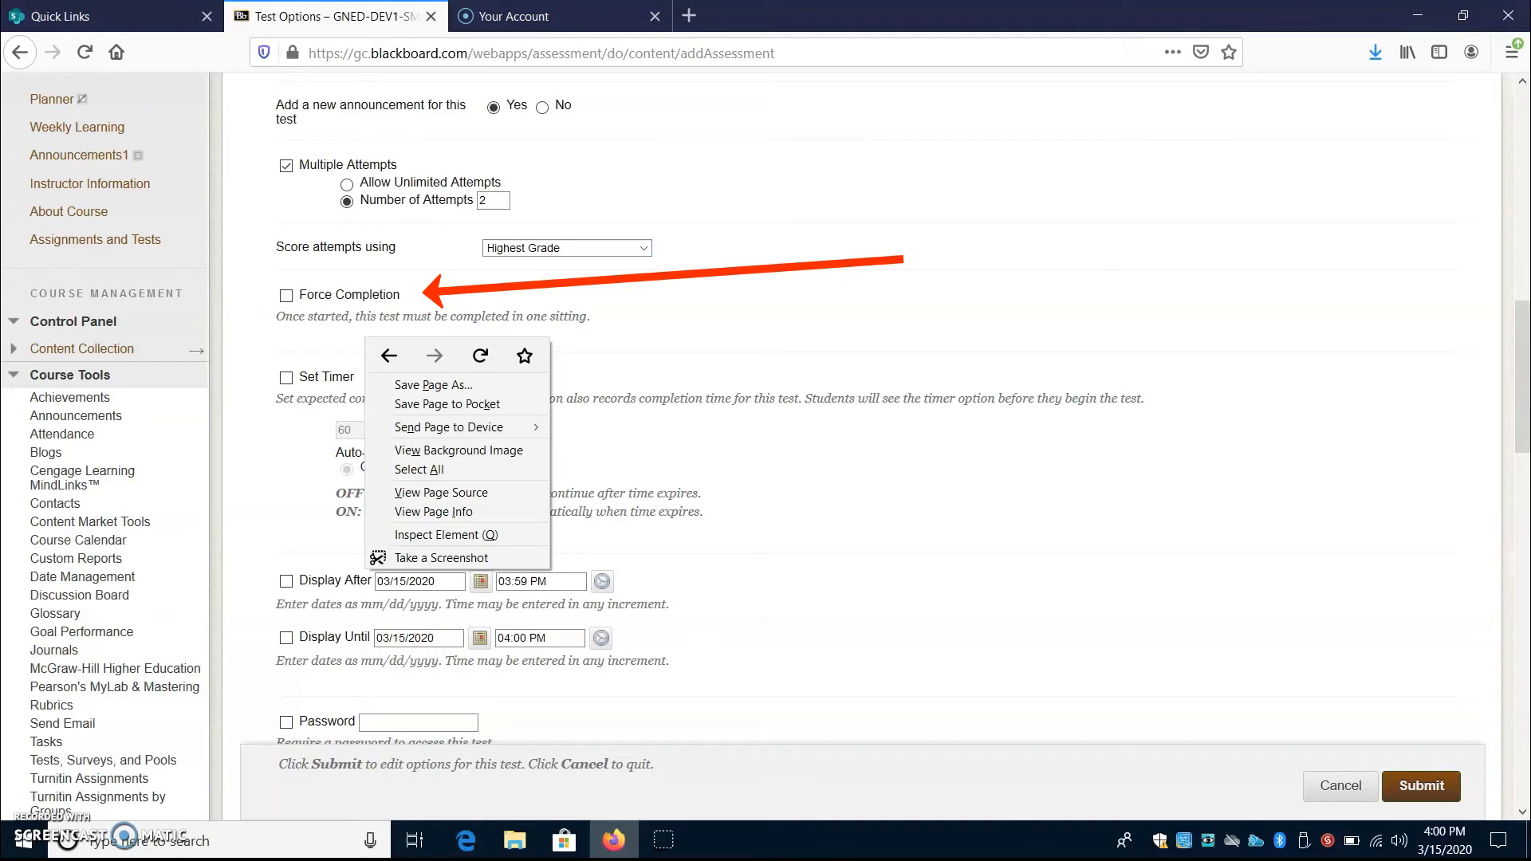
key("Escape")
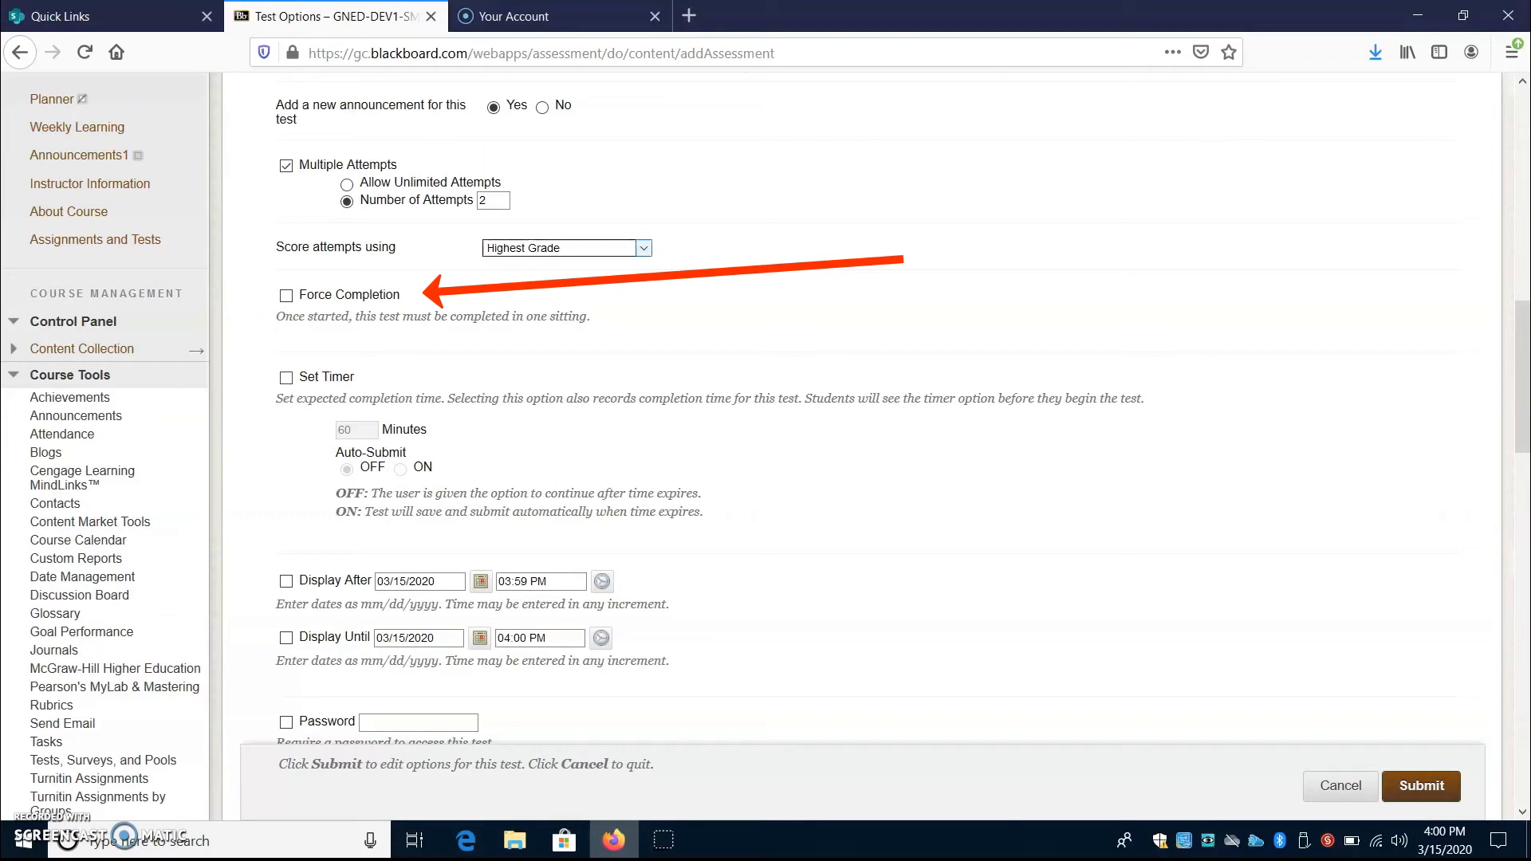
left_click(286, 378)
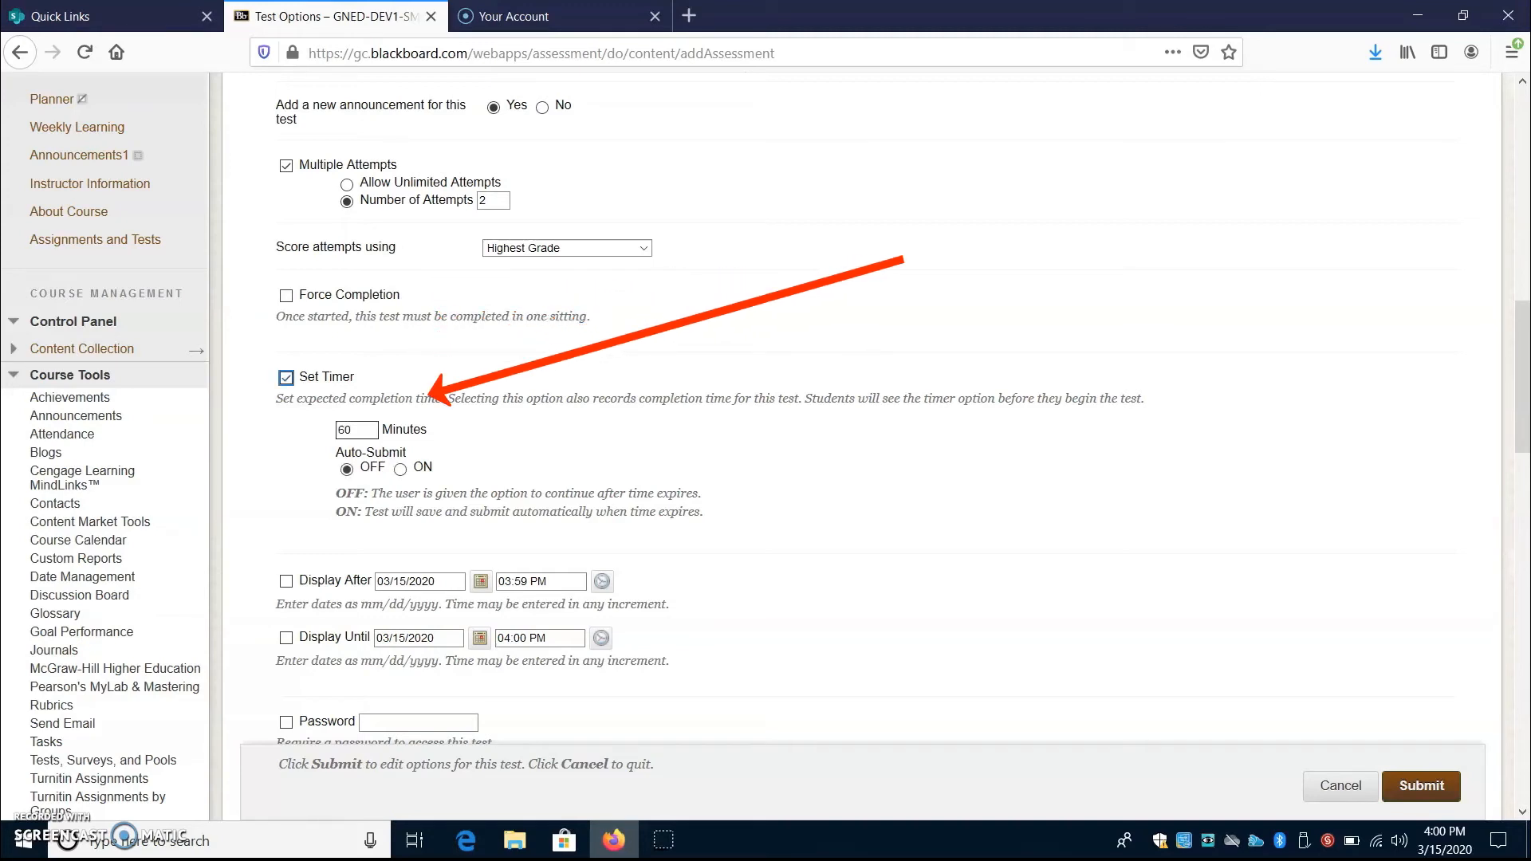
left_click(339, 430)
key("BackSpace")
type("18")
left_click(400, 469)
Enable the test's display window, with Display After dated 03/15/2020 and Display Until dated 03/19/2020.
scroll(869, 447, "down", 5)
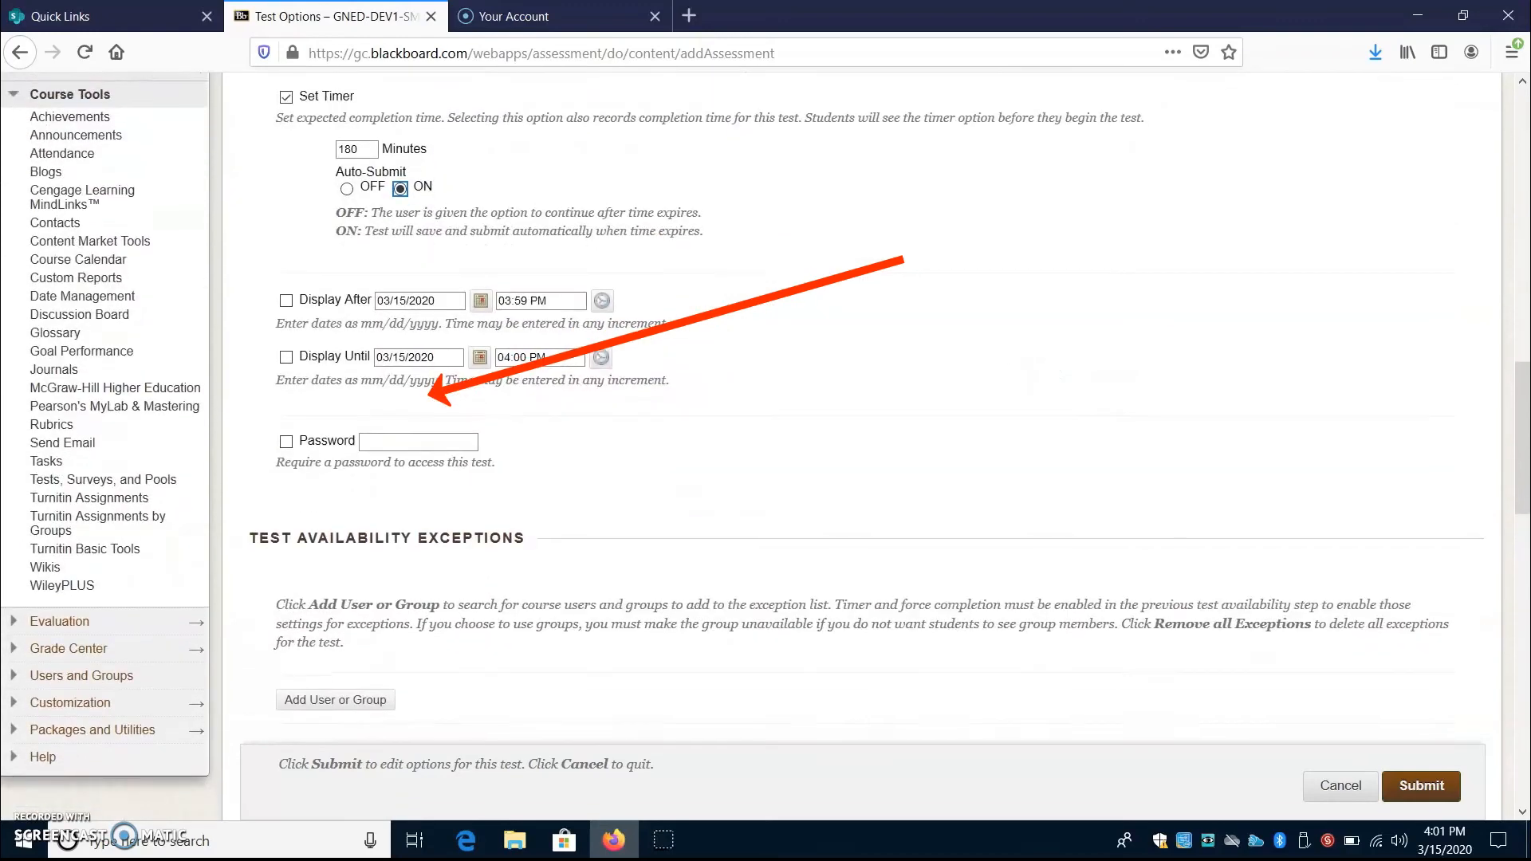
scroll(869, 446, "down", 1)
left_click(287, 250)
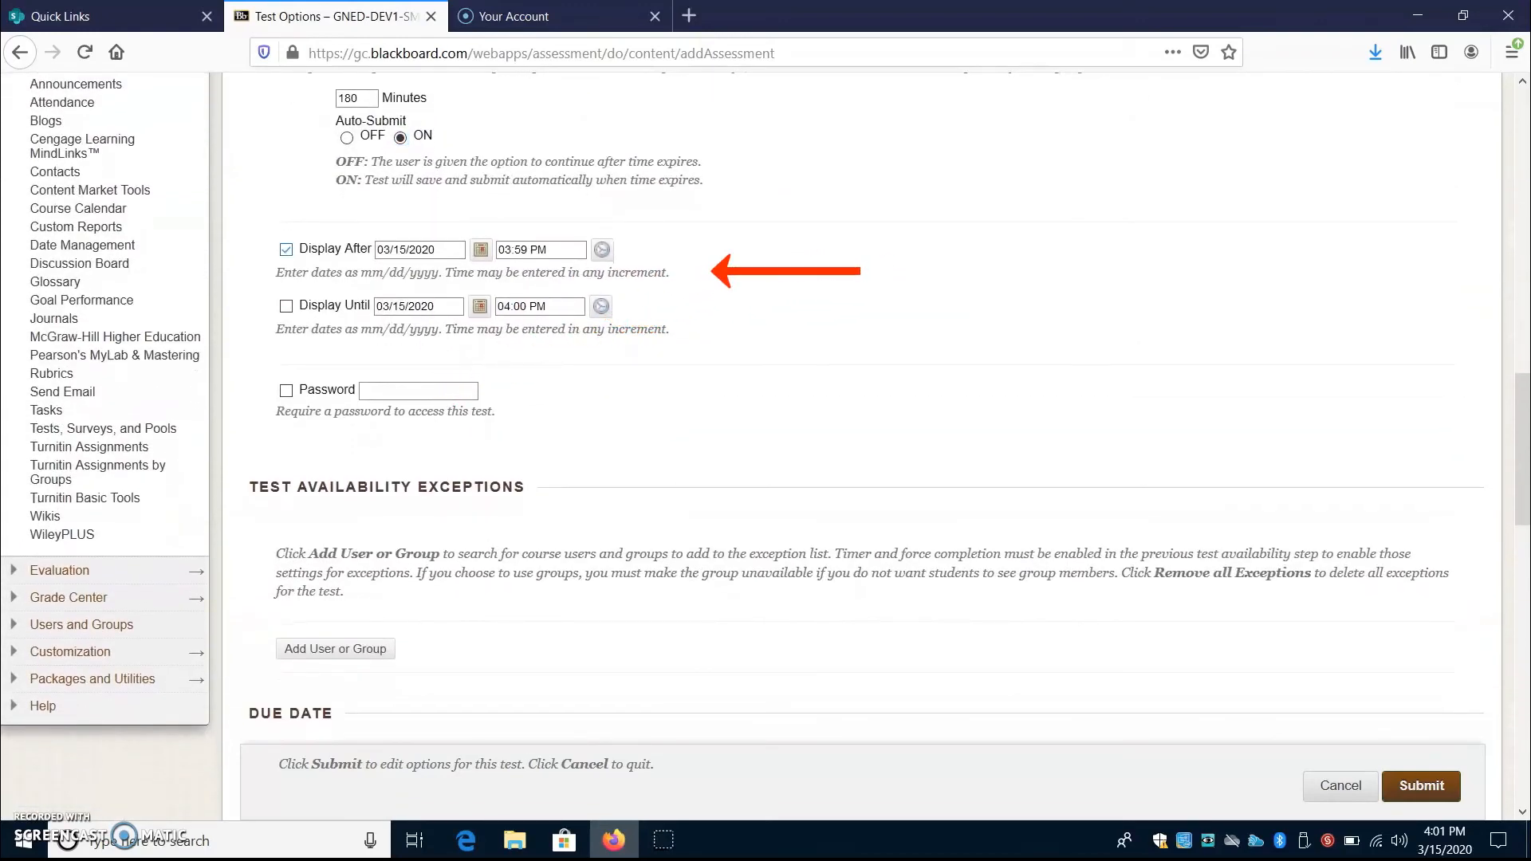
left_click(286, 306)
left_click(480, 250)
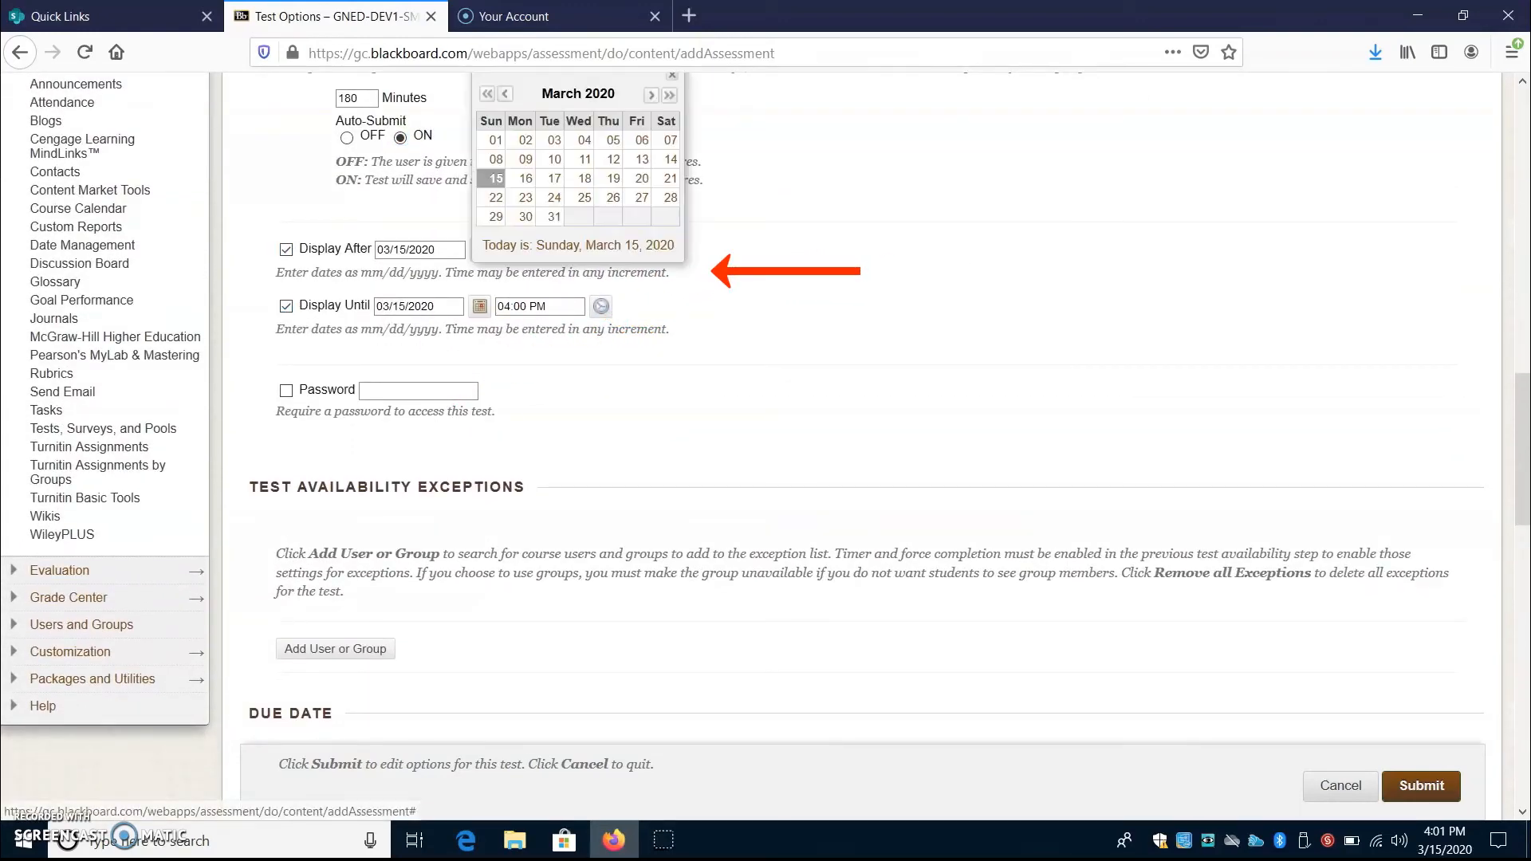
left_click(496, 178)
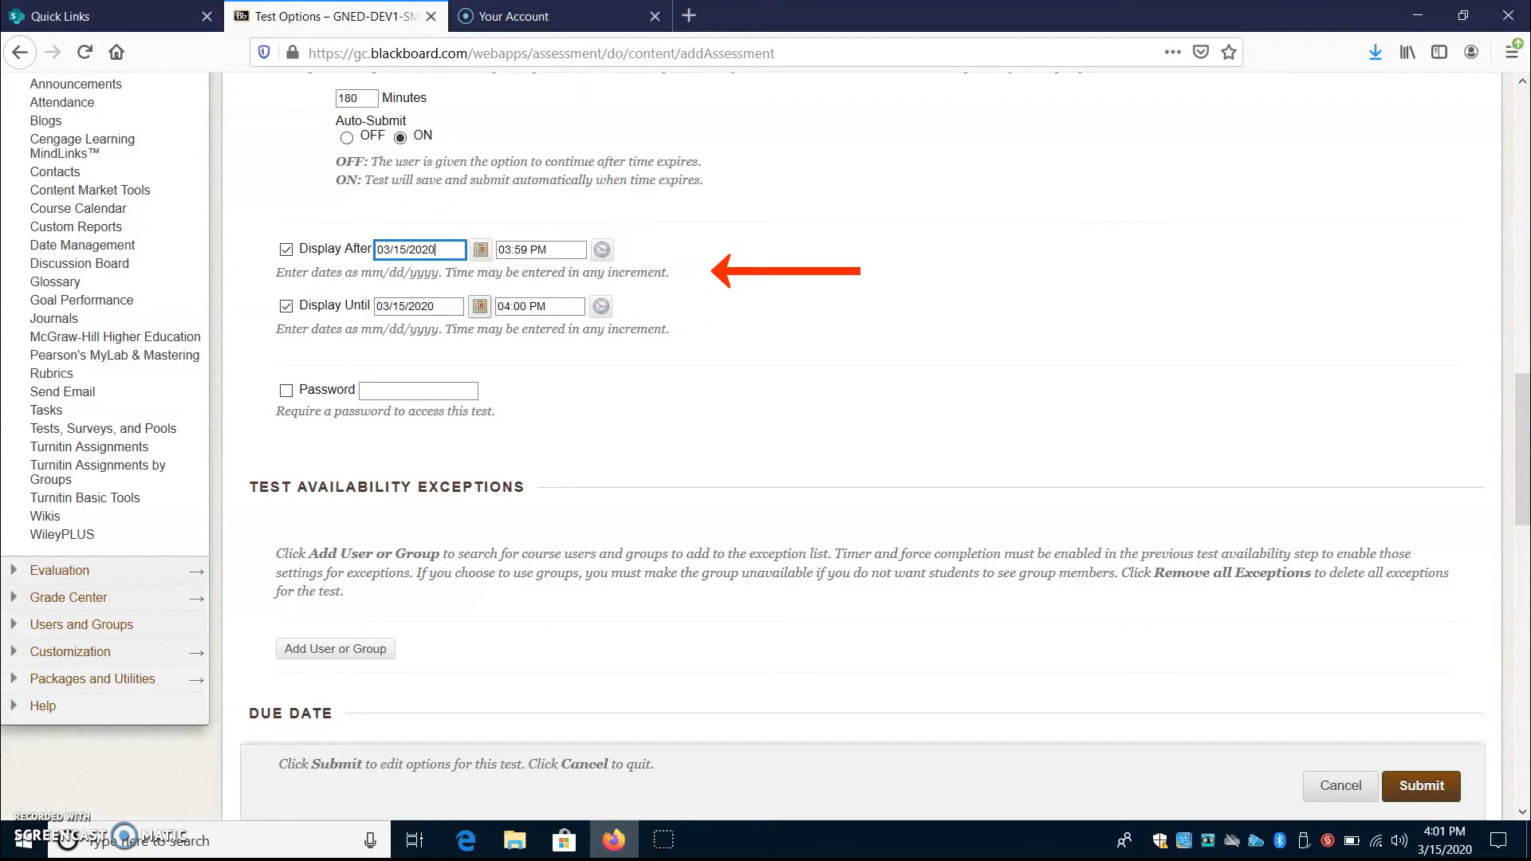
left_click(479, 306)
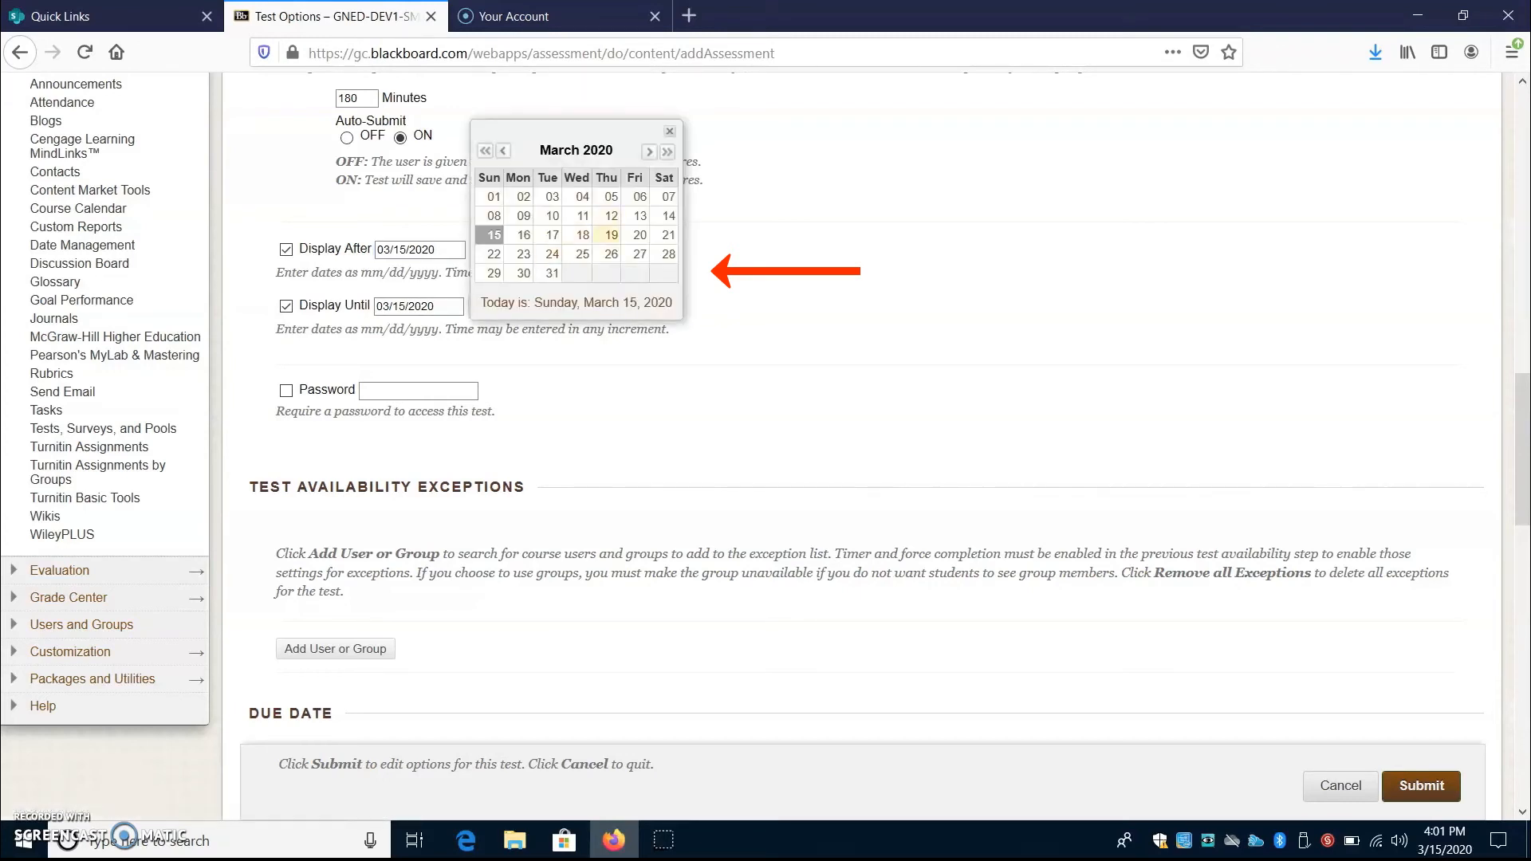
left_click(611, 235)
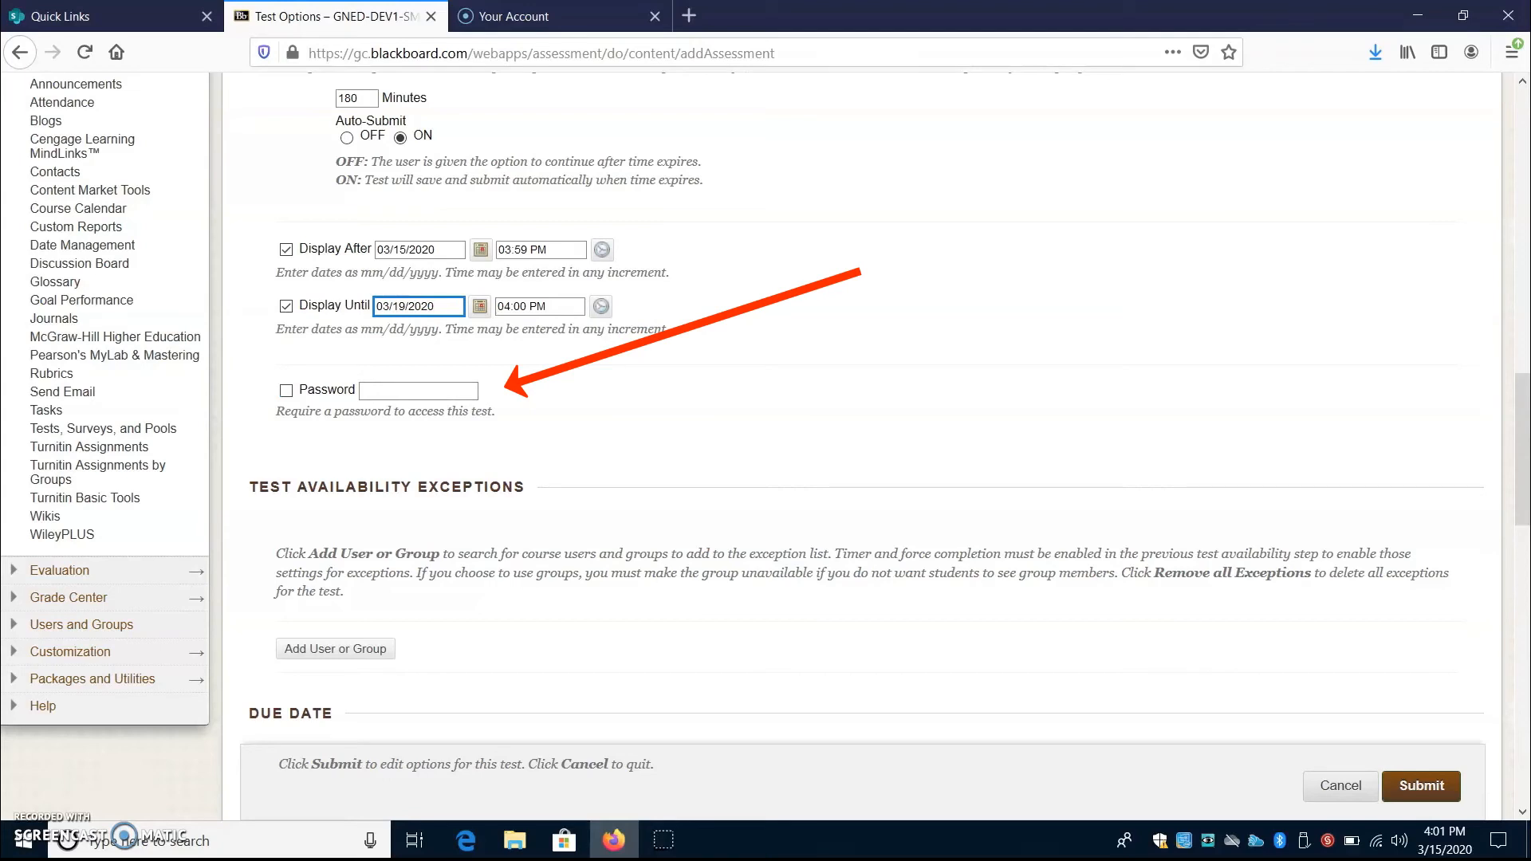
scroll(861, 446, "down", 1)
scroll(861, 447, "up", 1)
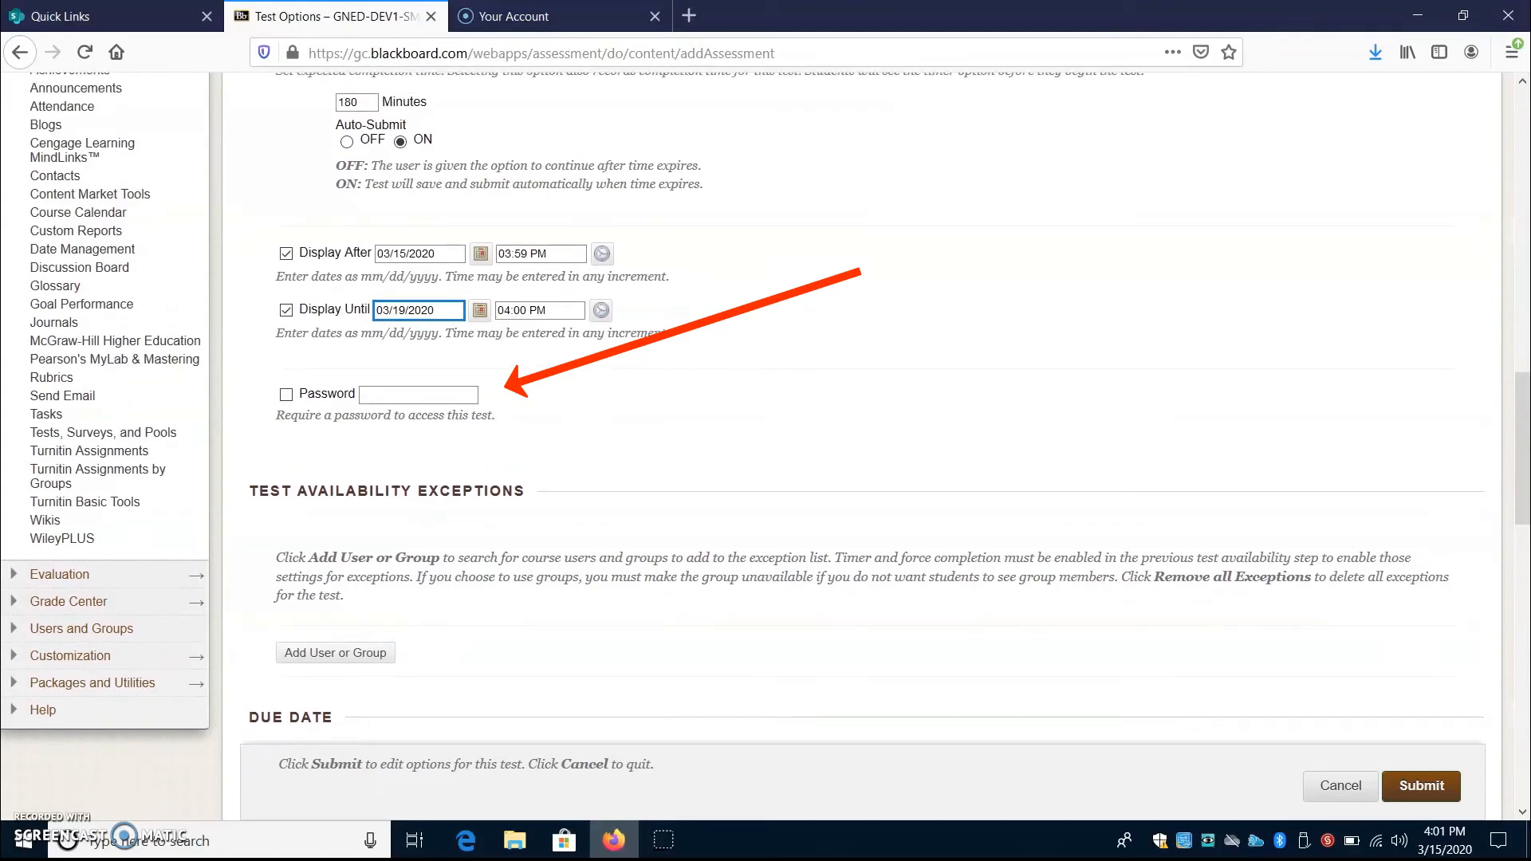
scroll(862, 447, "down", 1)
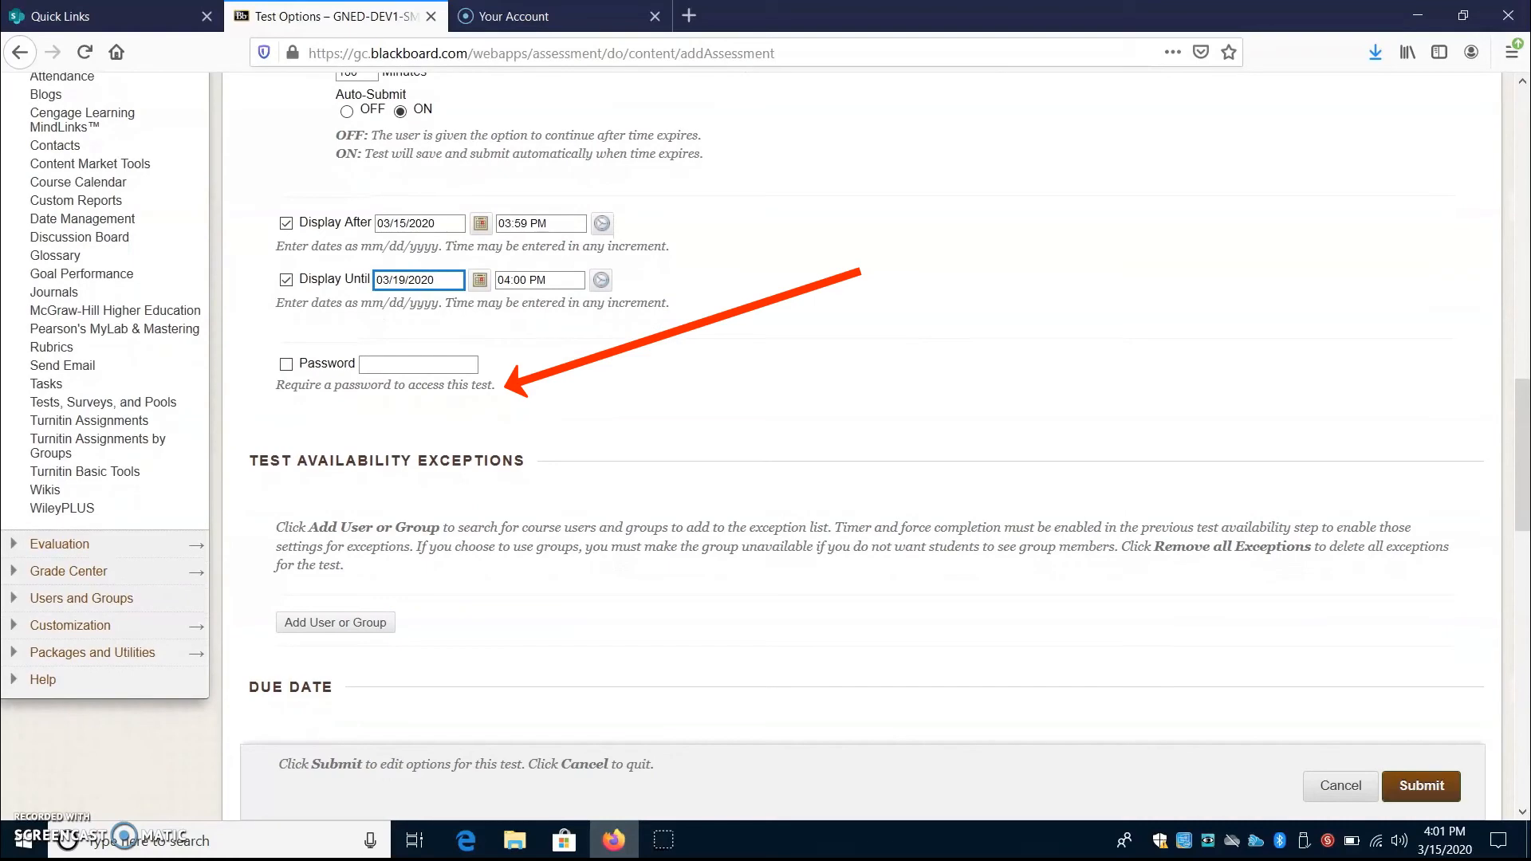
Set the test presentation to One at a Time with Prohibit Backtracking and Randomize Questions enabled, and submit the test options.
scroll(862, 399, "down", 4)
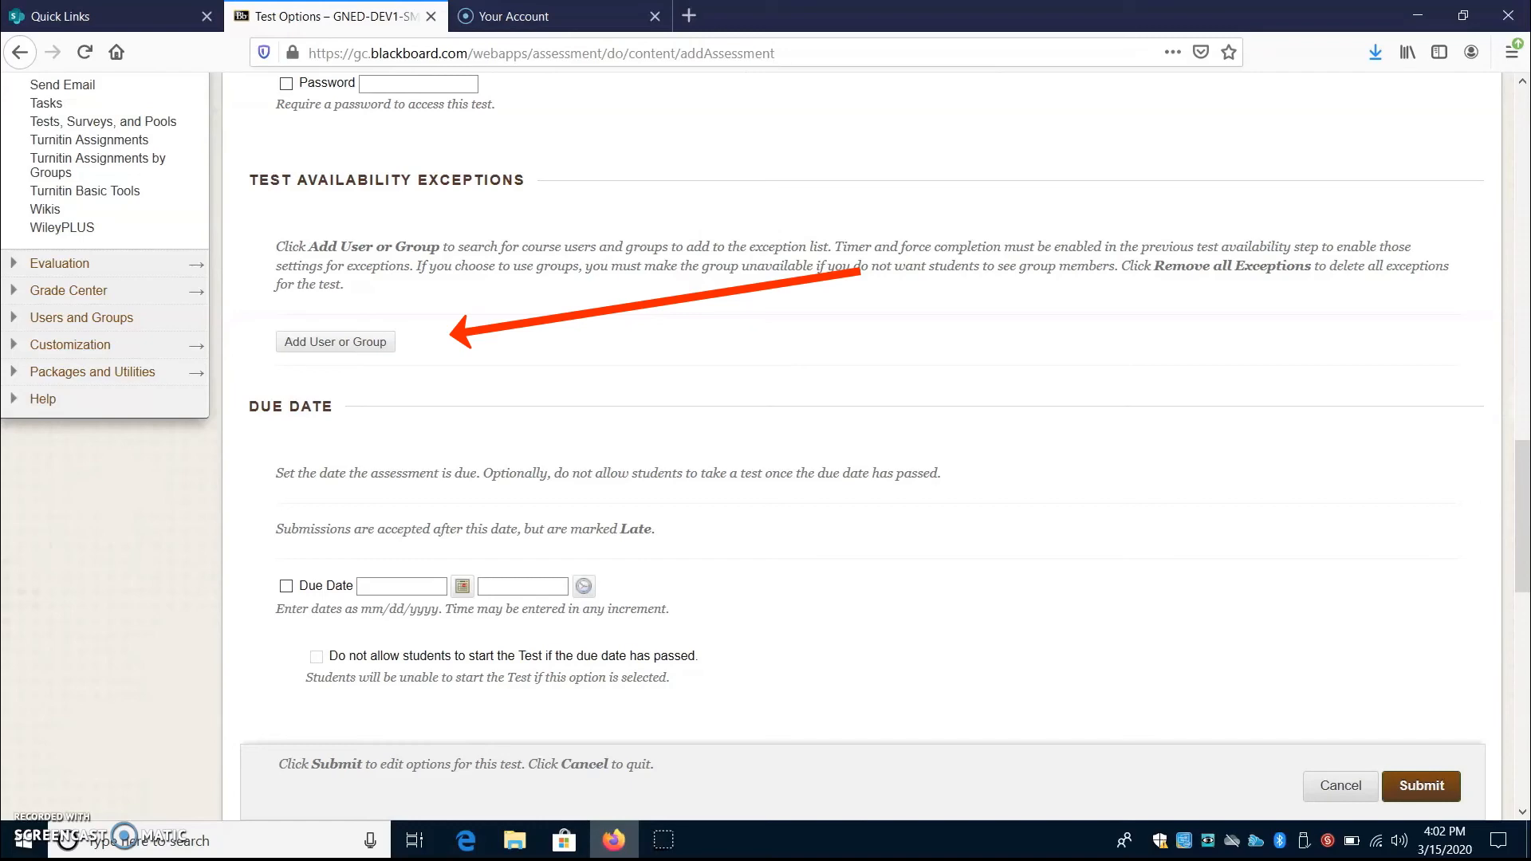
scroll(869, 407, "down", 5)
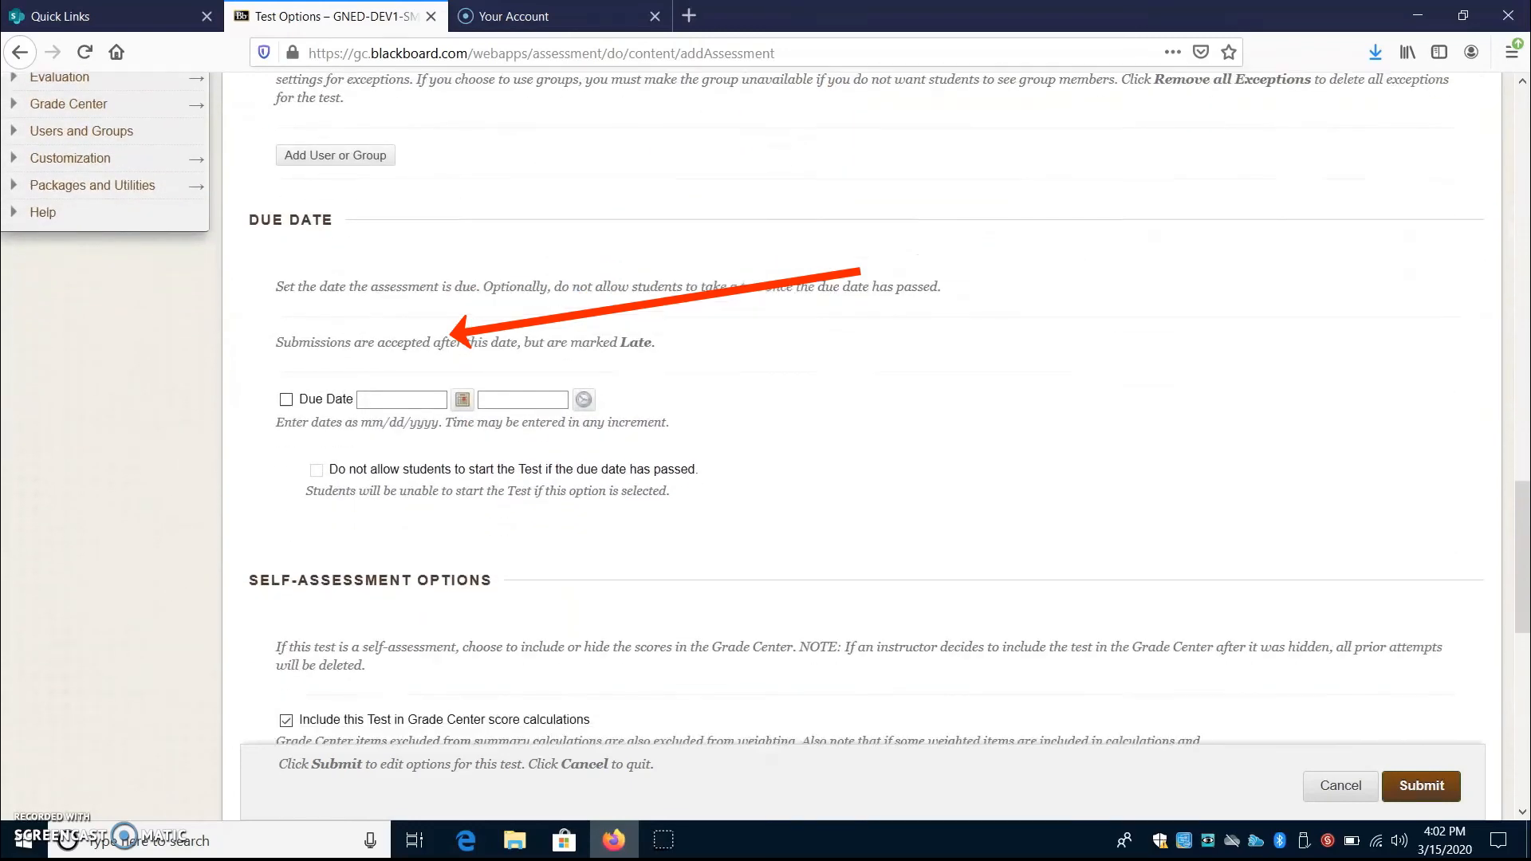
scroll(869, 407, "down", 6)
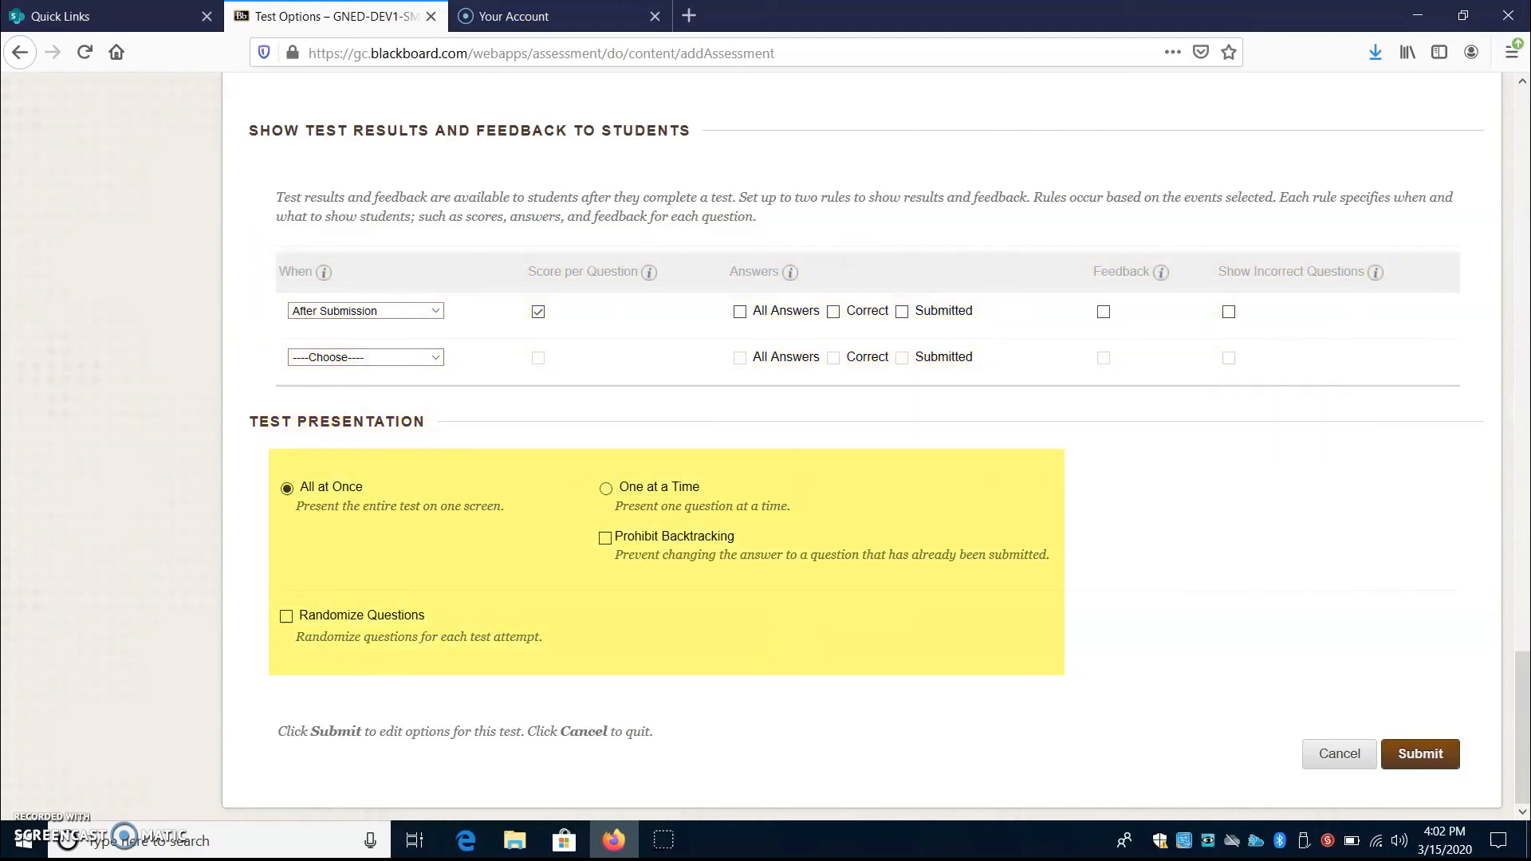
left_click(606, 489)
left_click(605, 538)
left_click(605, 539)
left_click(286, 616)
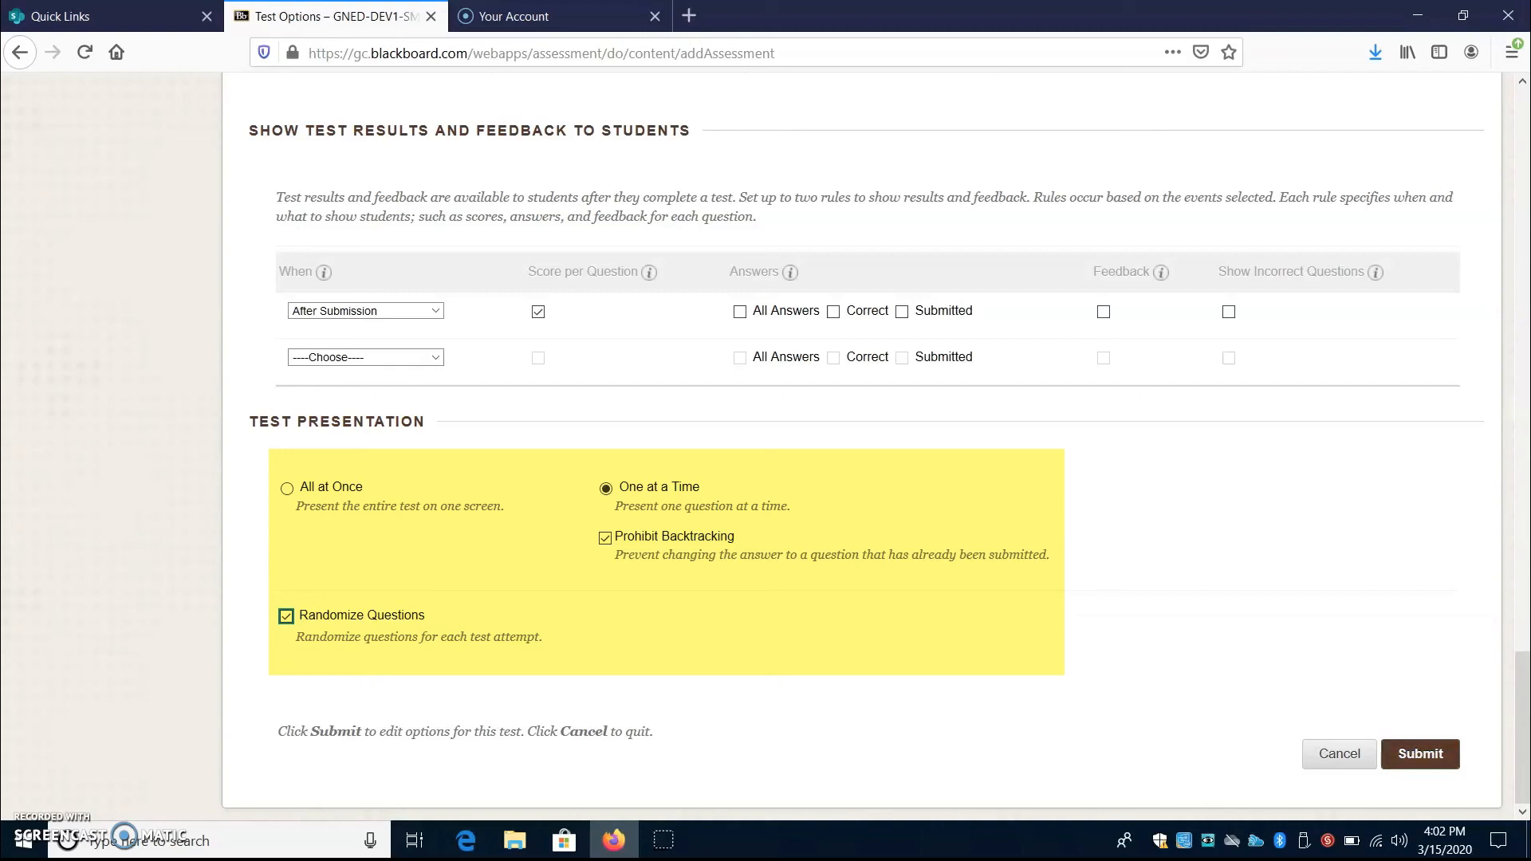
left_click(1420, 754)
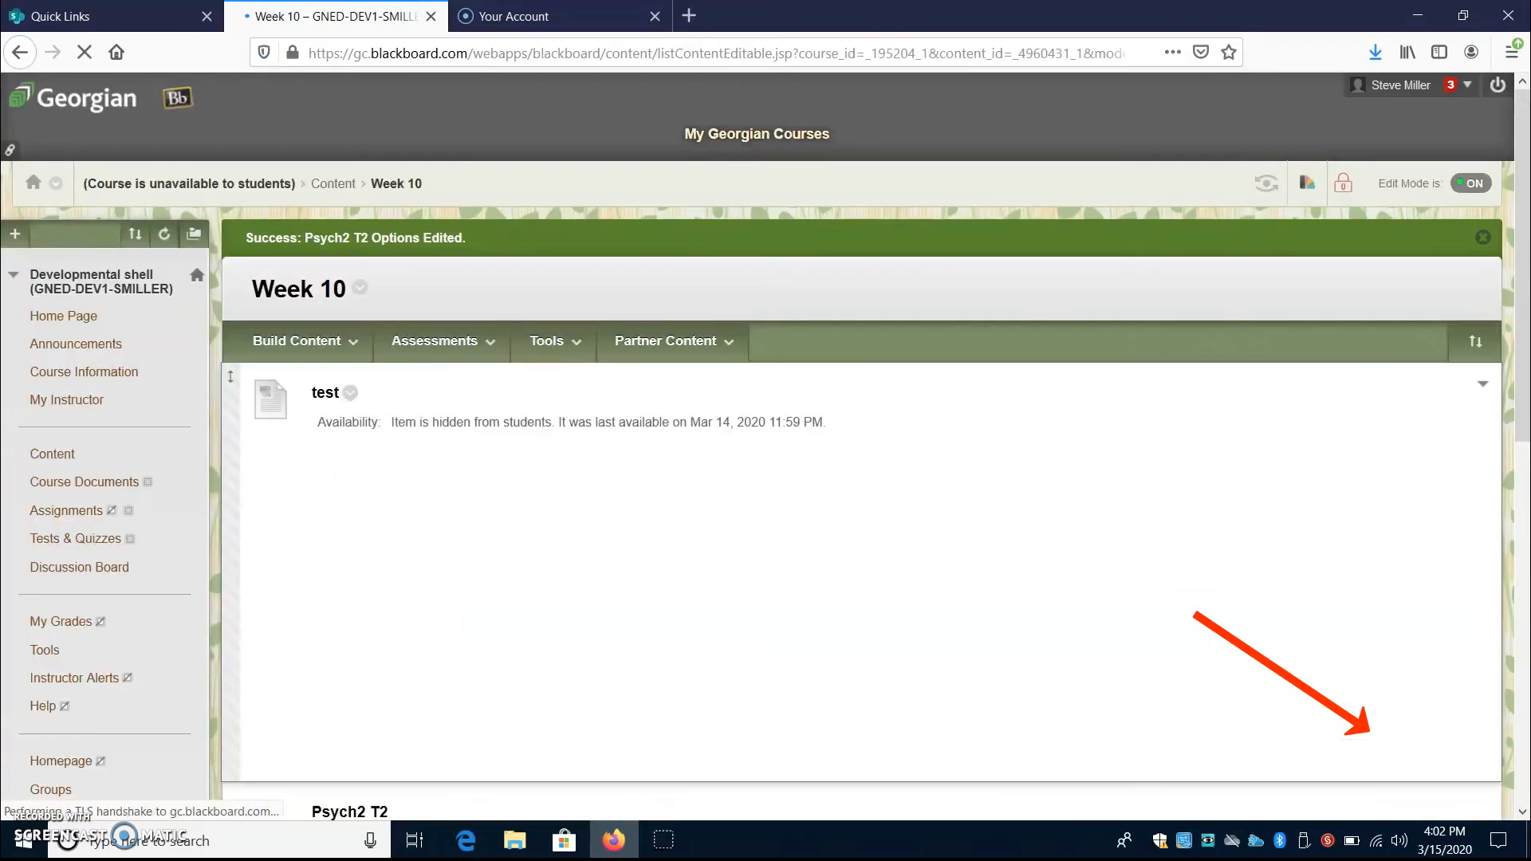
Try to begin a preview attempt of the Psych2 T2 test from Week 10, and return to the content page.
scroll(870, 447, "down", 5)
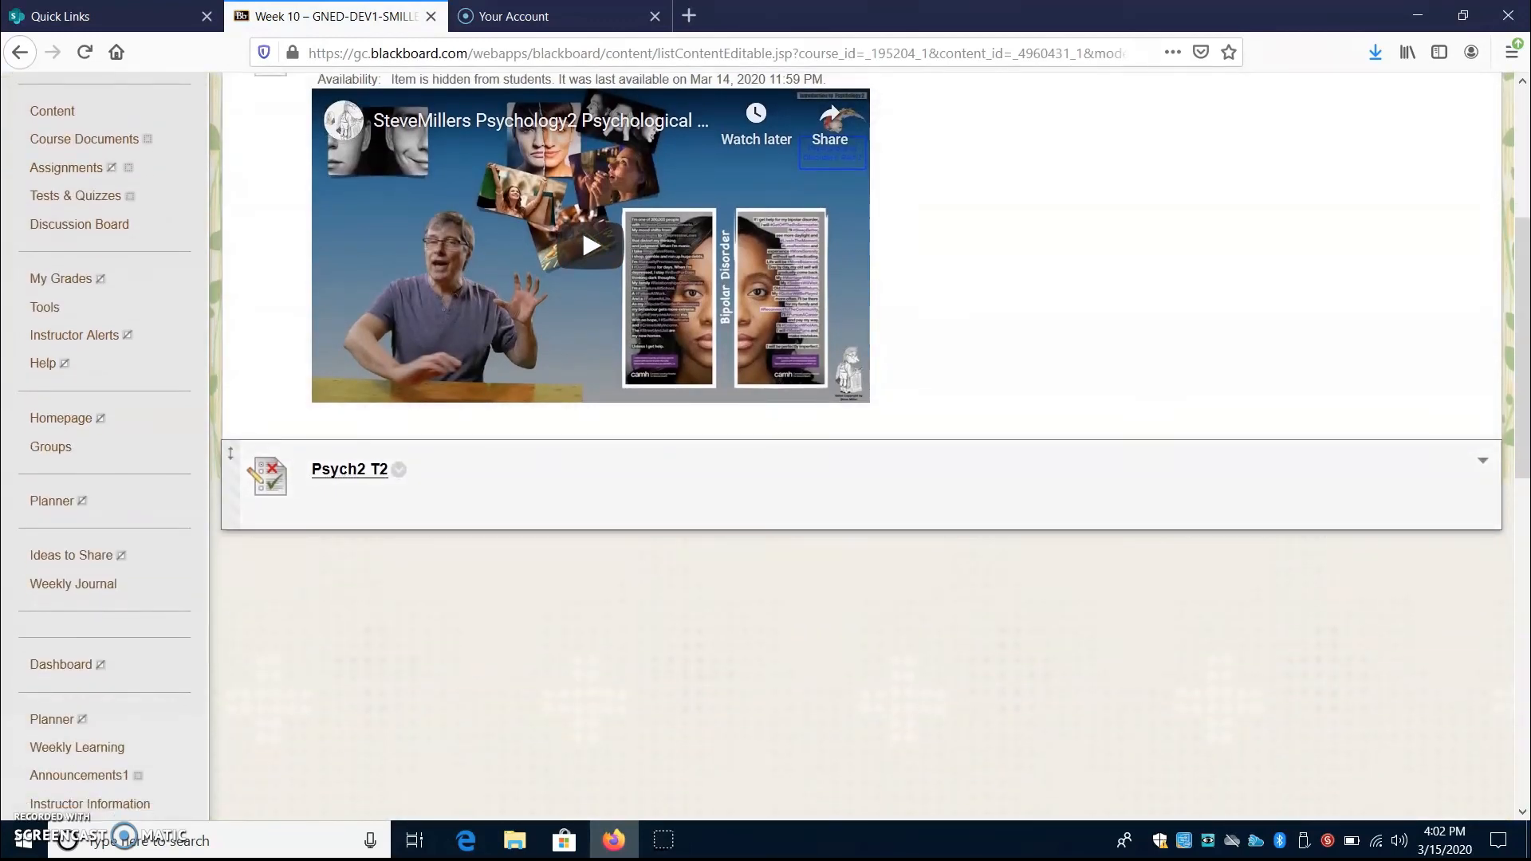
left_click(350, 469)
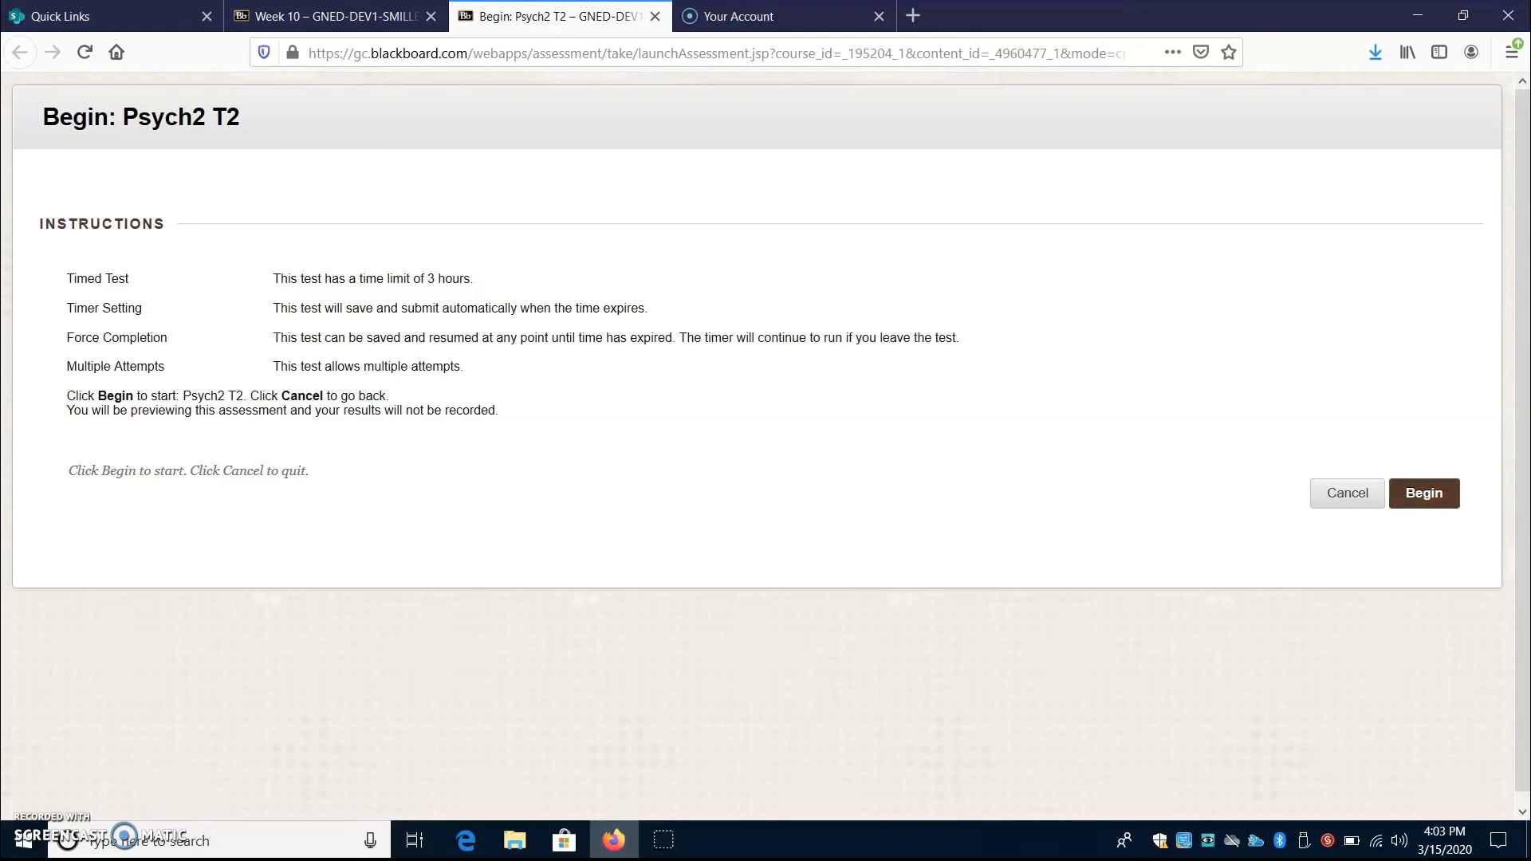
left_click(1425, 493)
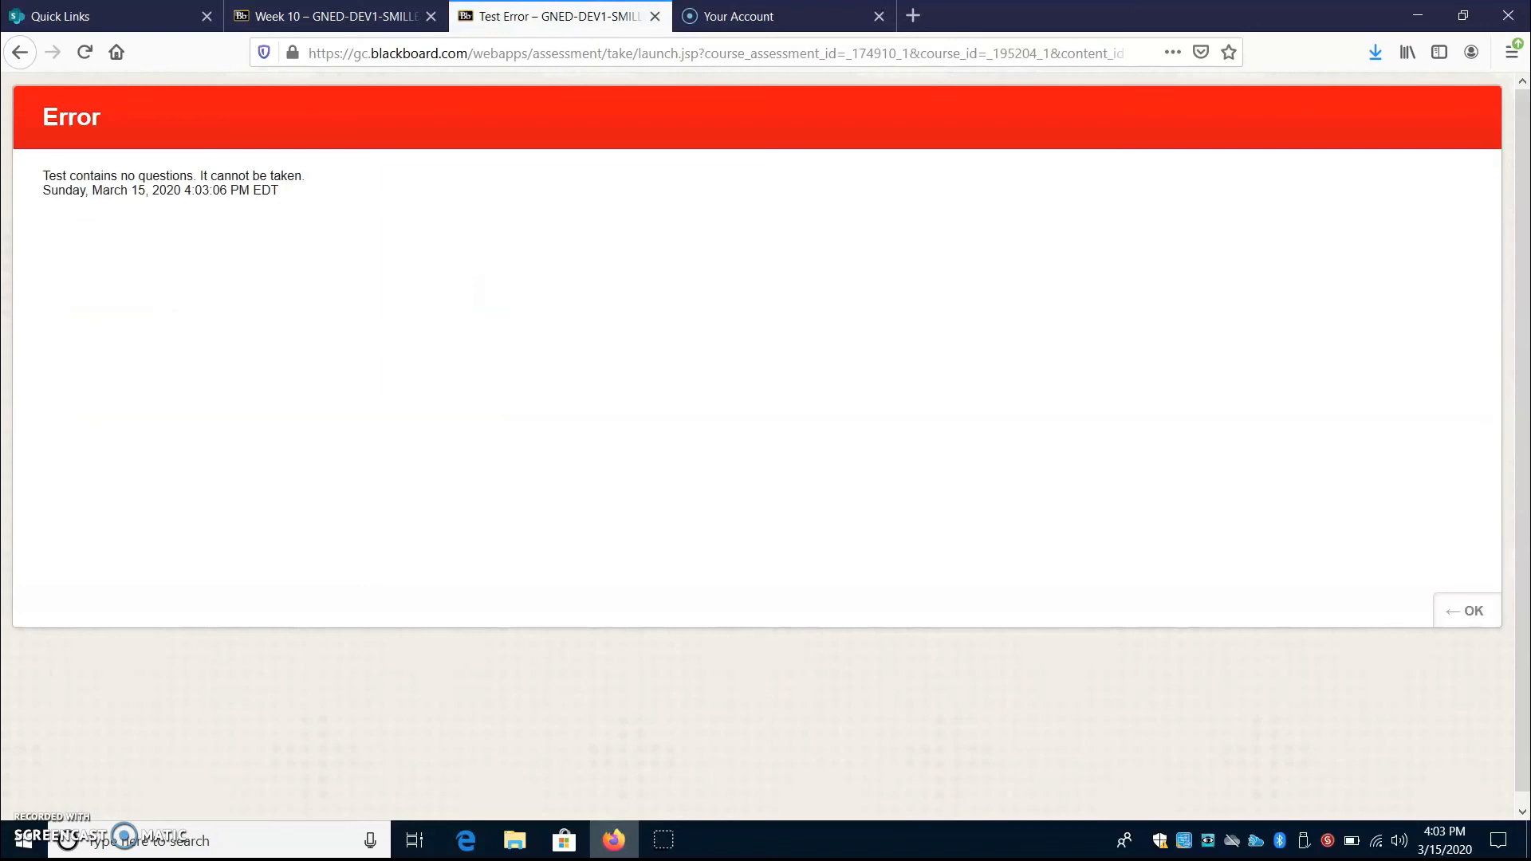
left_click(1466, 611)
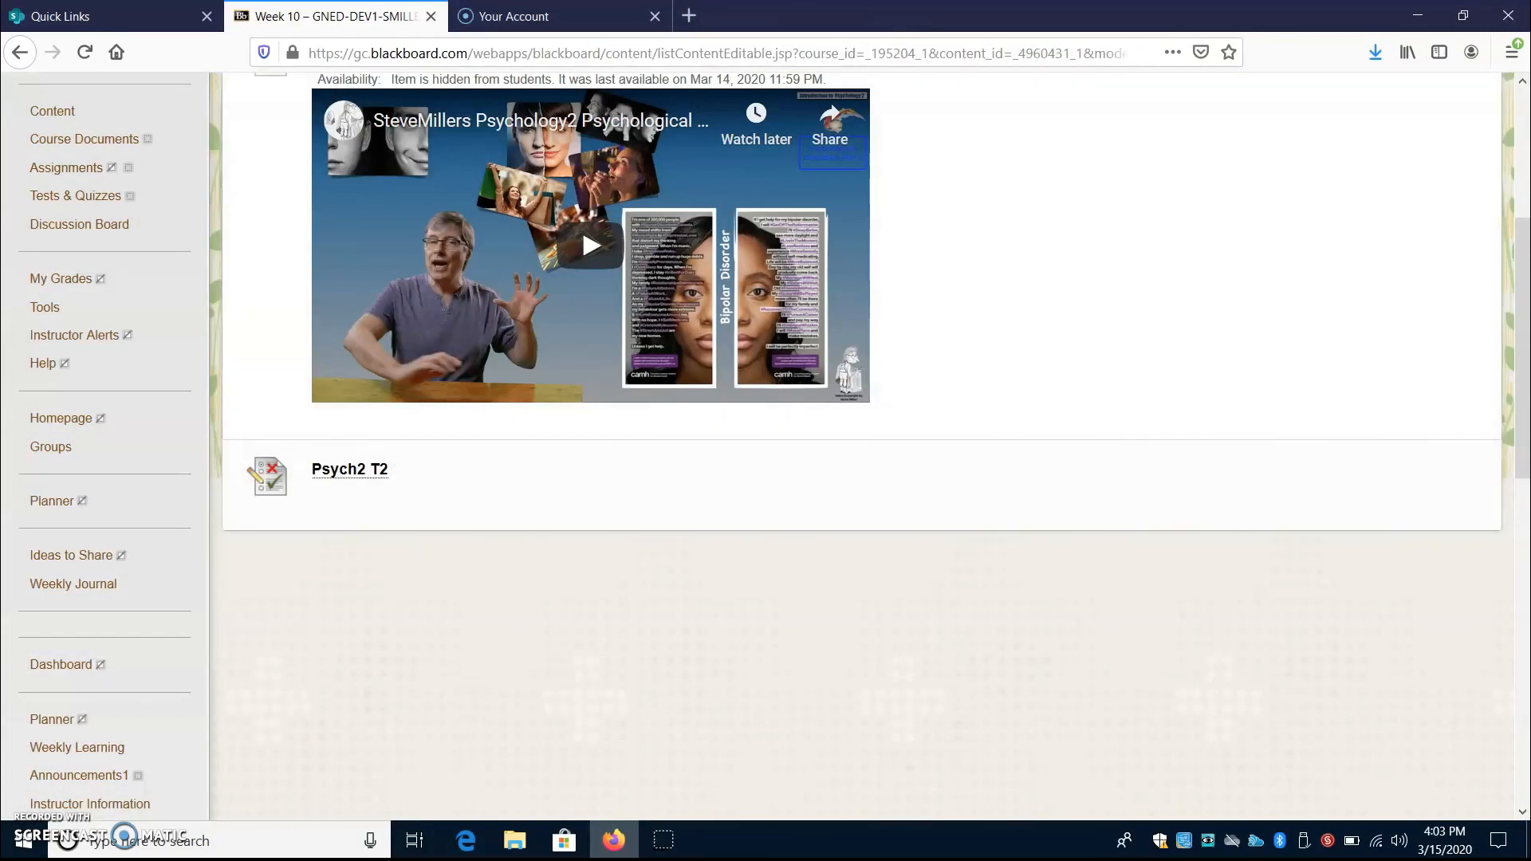